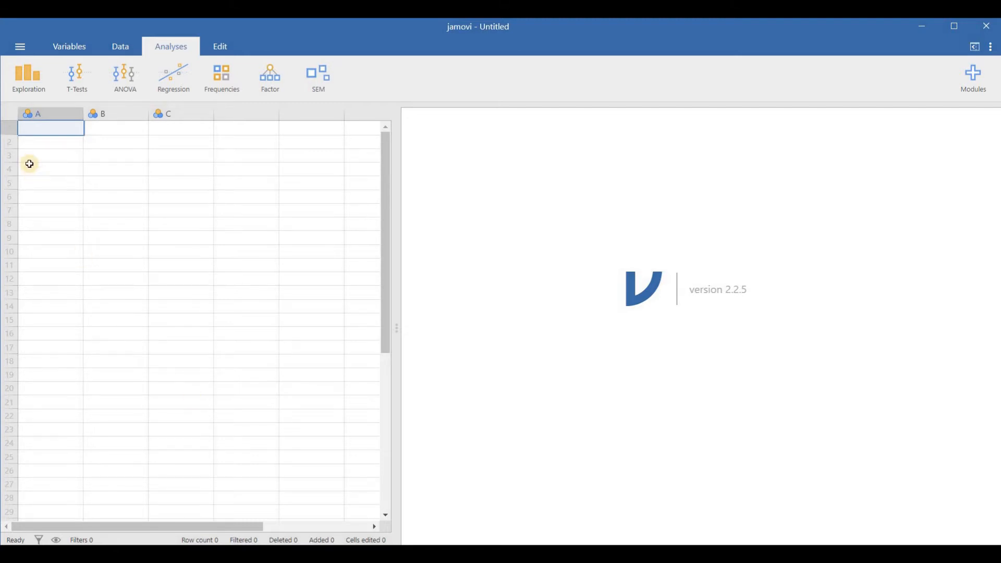
# Open the recent data file "Data for PCA.sav" and look through its variables and rows.
pyautogui.click(16, 44)
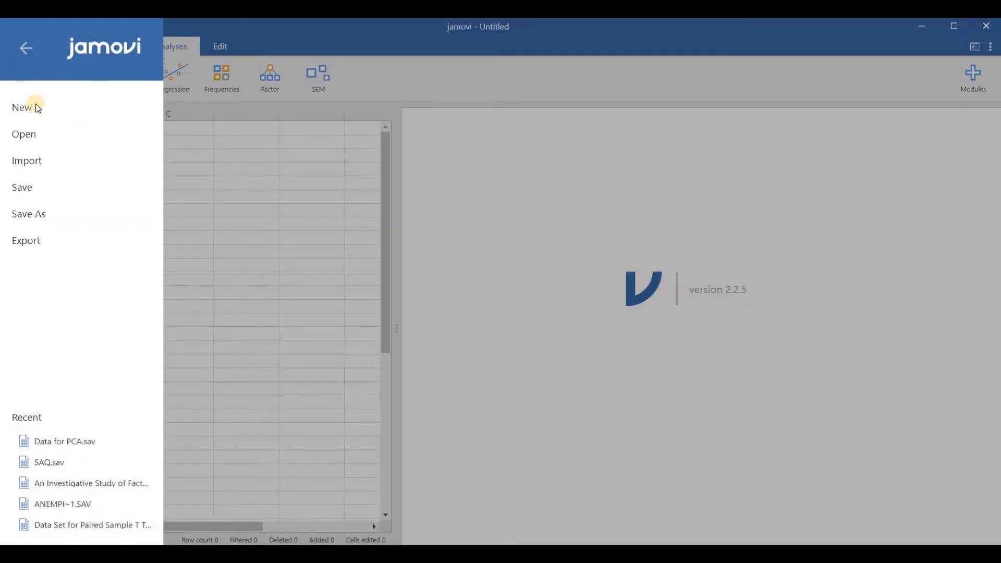
pyautogui.click(74, 443)
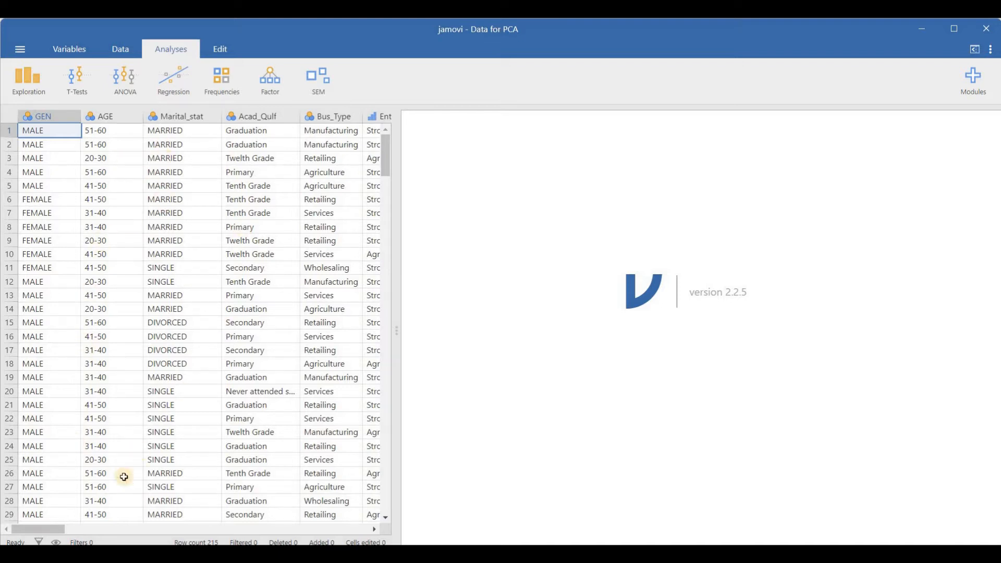
pyautogui.moveTo(57, 531); pyautogui.dragTo(41, 519)
pyautogui.moveTo(401, 333); pyautogui.dragTo(391, 453)
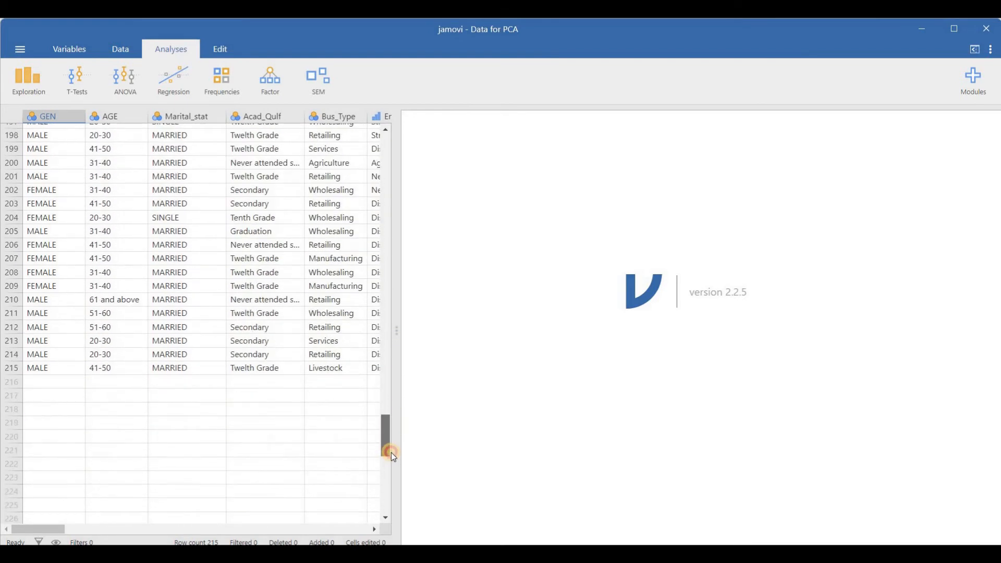
pyautogui.moveTo(392, 245); pyautogui.dragTo(392, 161)
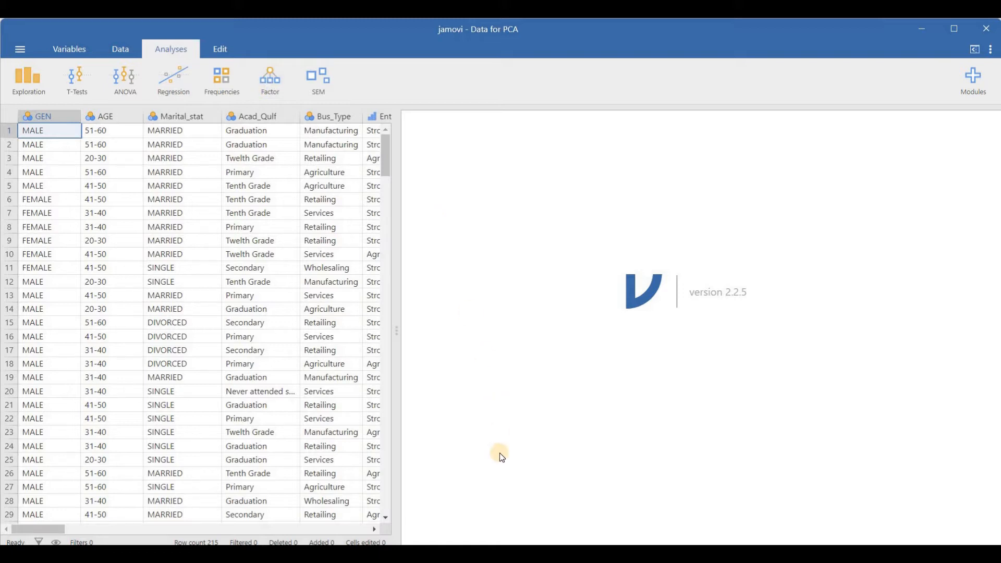
# Switch to PCA.pdf in Foxit PDF Reader and read the definitions on page 1, marking the one for Communality.
pyautogui.click(526, 553)
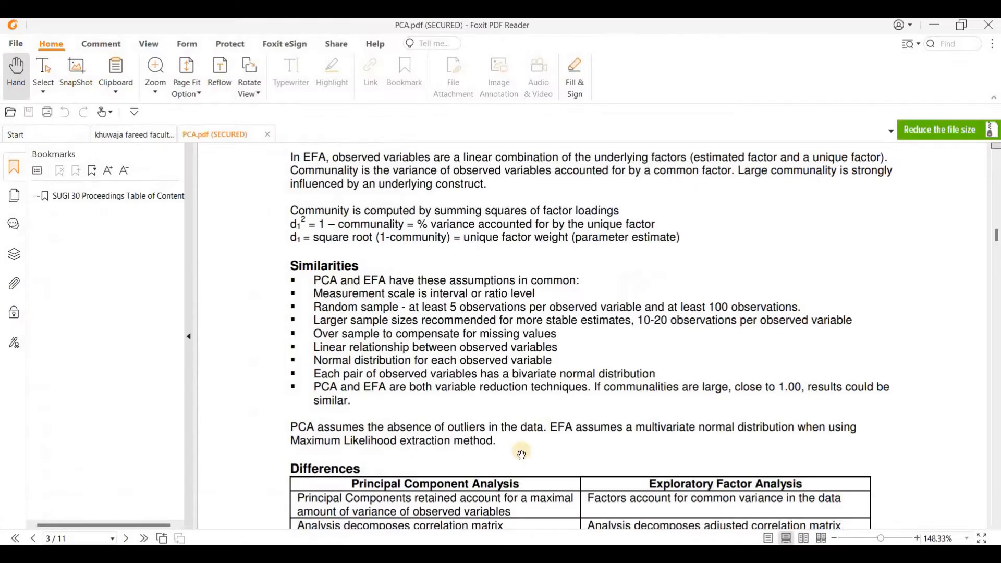
pyautogui.moveTo(994, 225); pyautogui.dragTo(987, 164)
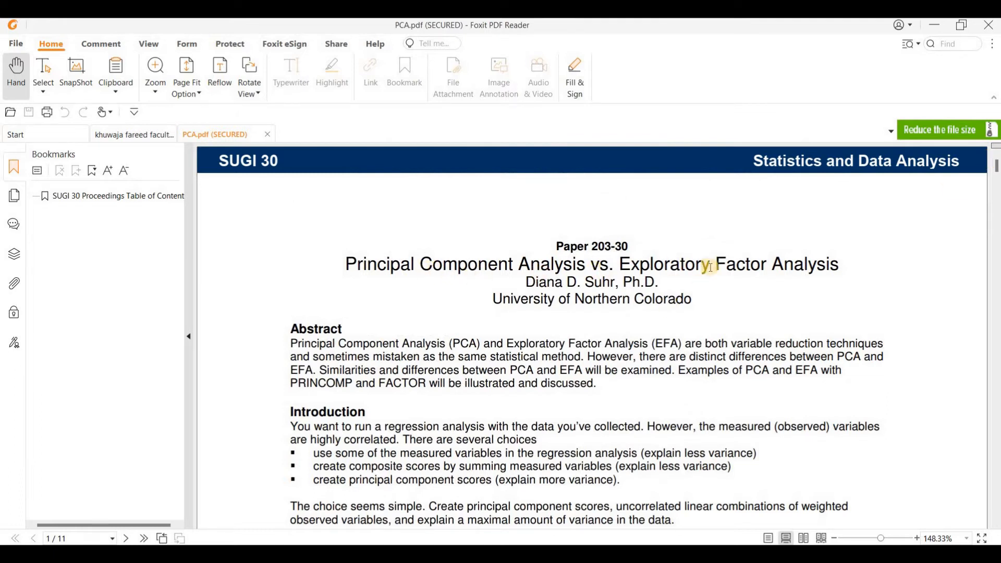
pyautogui.scroll(-1, 721, 274)
pyautogui.scroll(-5, 721, 274)
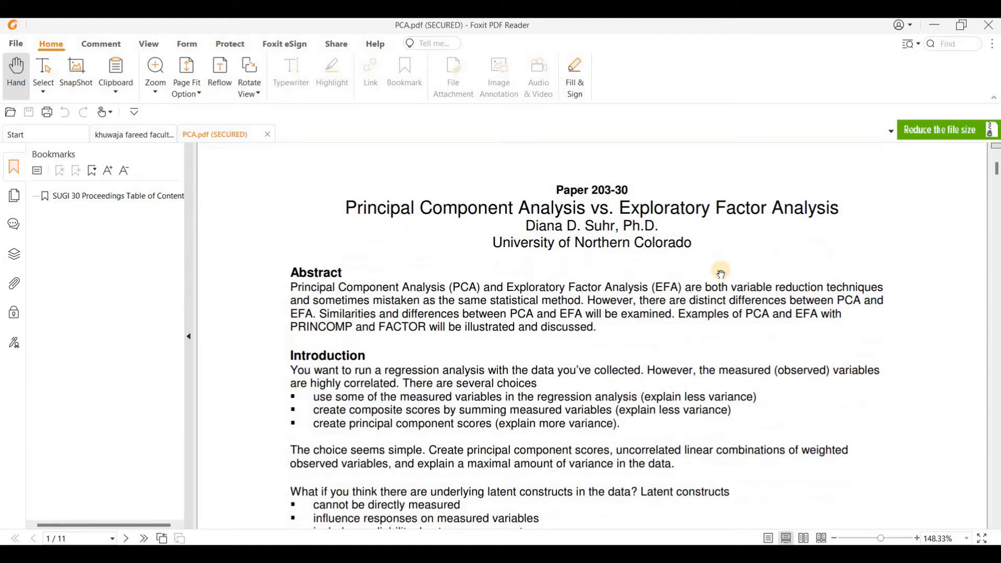
pyautogui.scroll(-10, 720, 273)
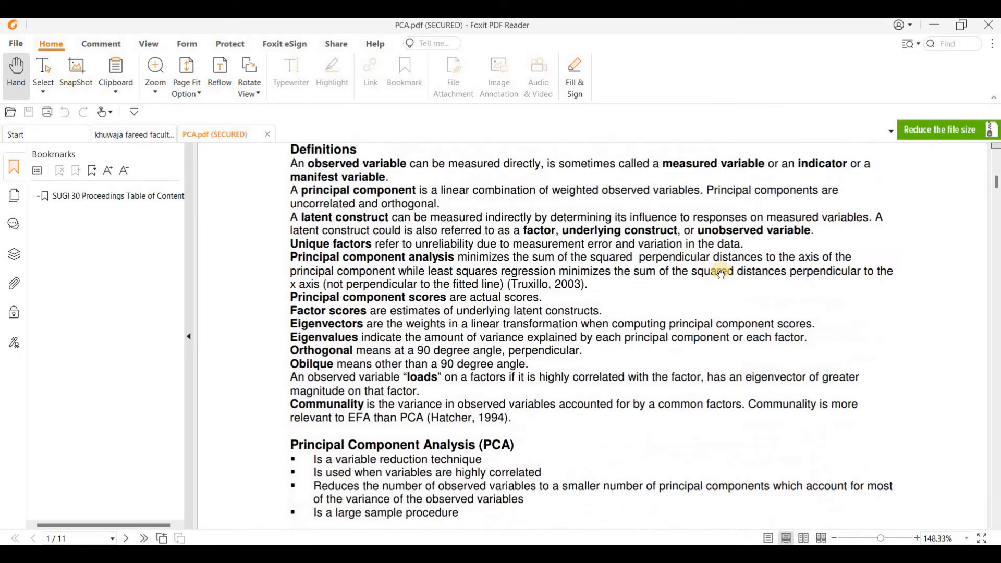
pyautogui.scroll(-2, 721, 274)
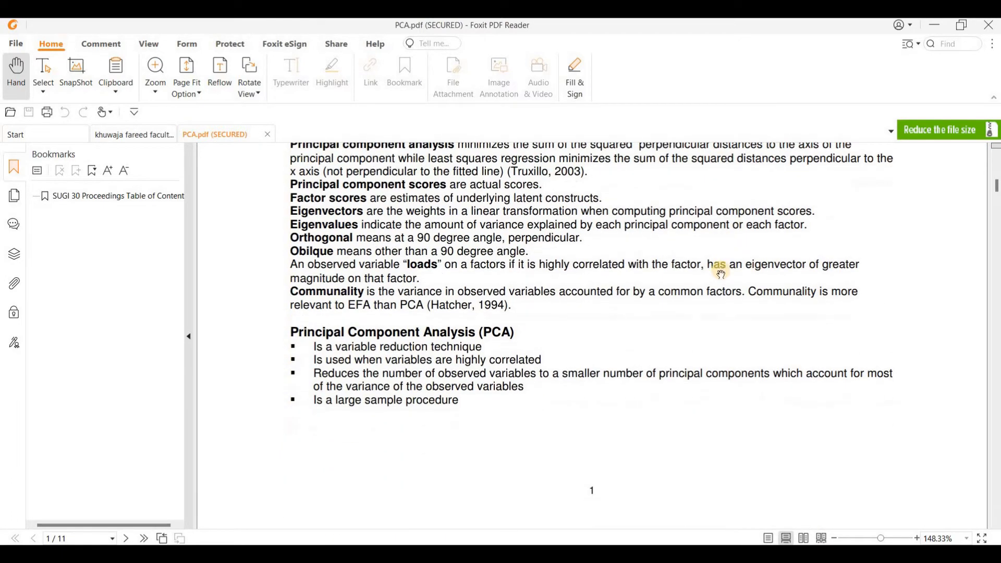
pyautogui.scroll(-1, 722, 270)
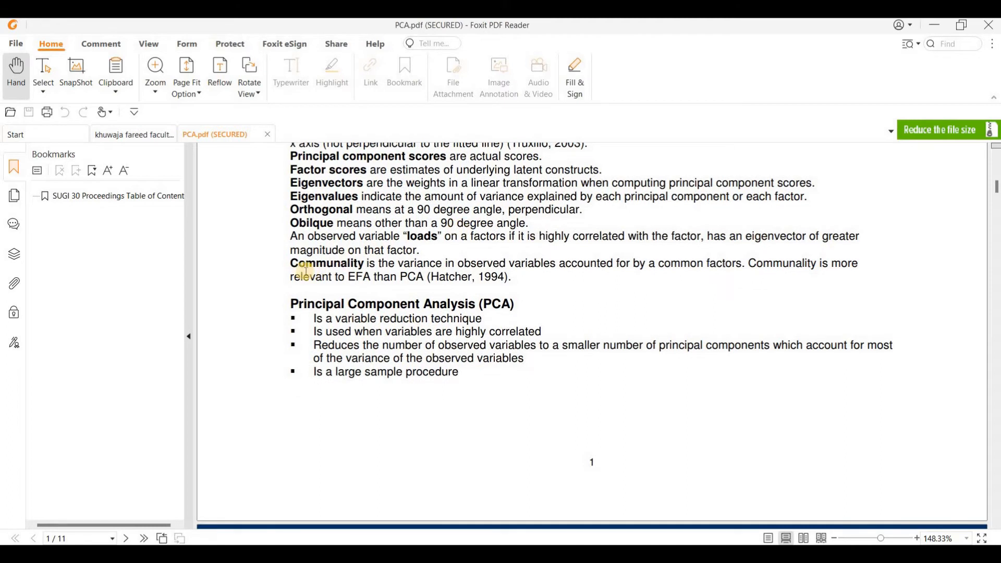
pyautogui.moveTo(292, 265); pyautogui.dragTo(428, 276)
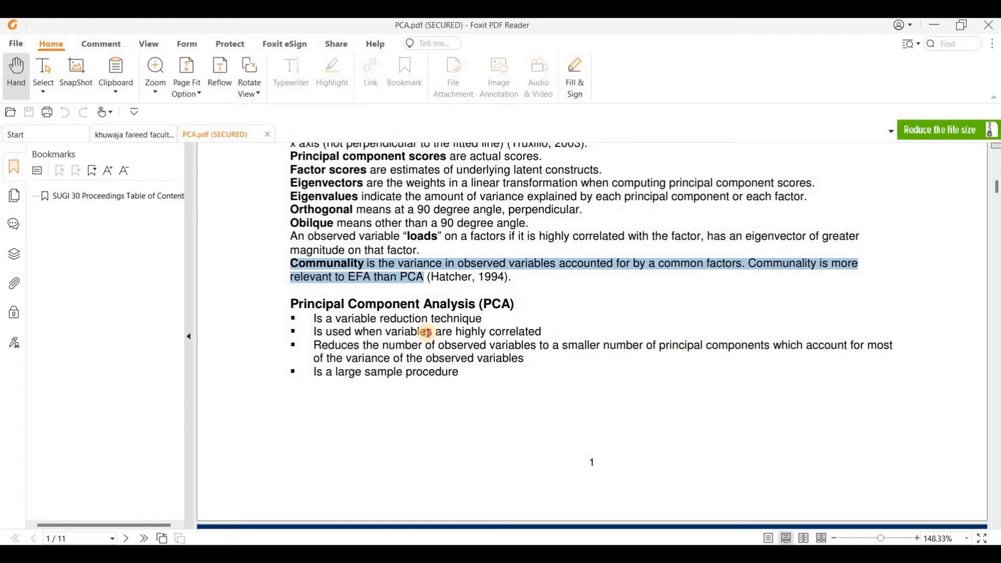
pyautogui.click(261, 246)
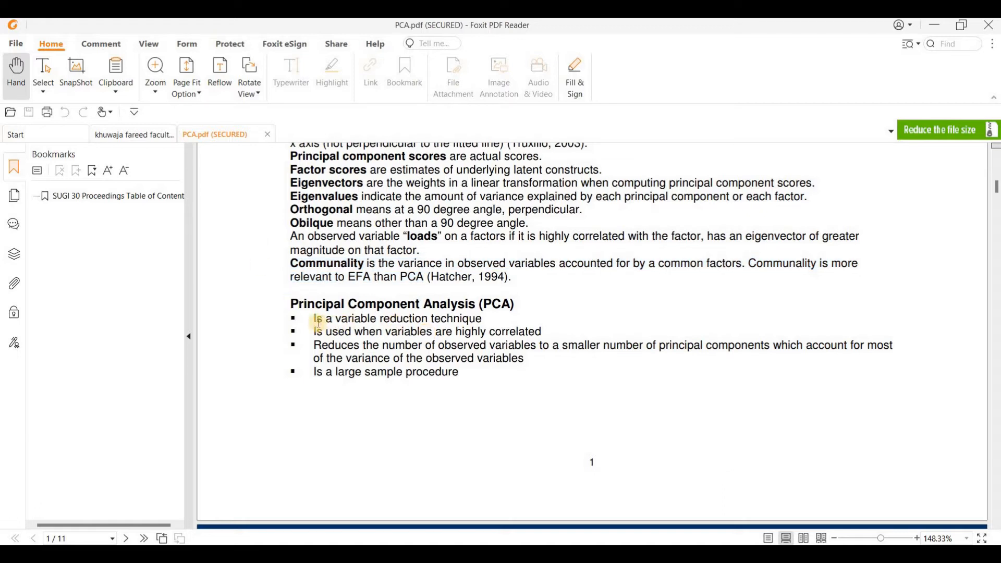
# Read the four bullet points under Principal Component Analysis (PCA), selecting each one in turn.
pyautogui.moveTo(316, 318); pyautogui.dragTo(484, 317)
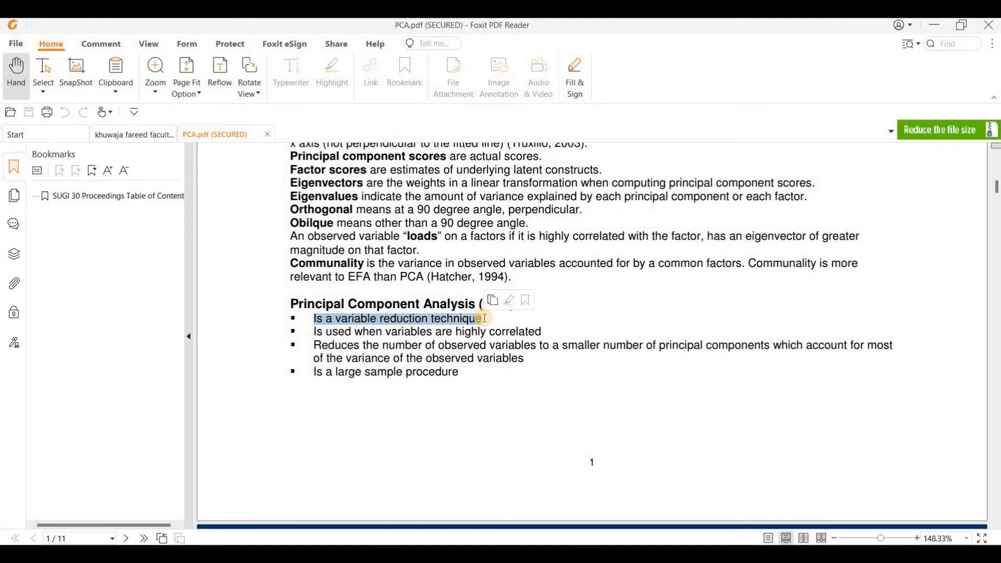
pyautogui.click(479, 332)
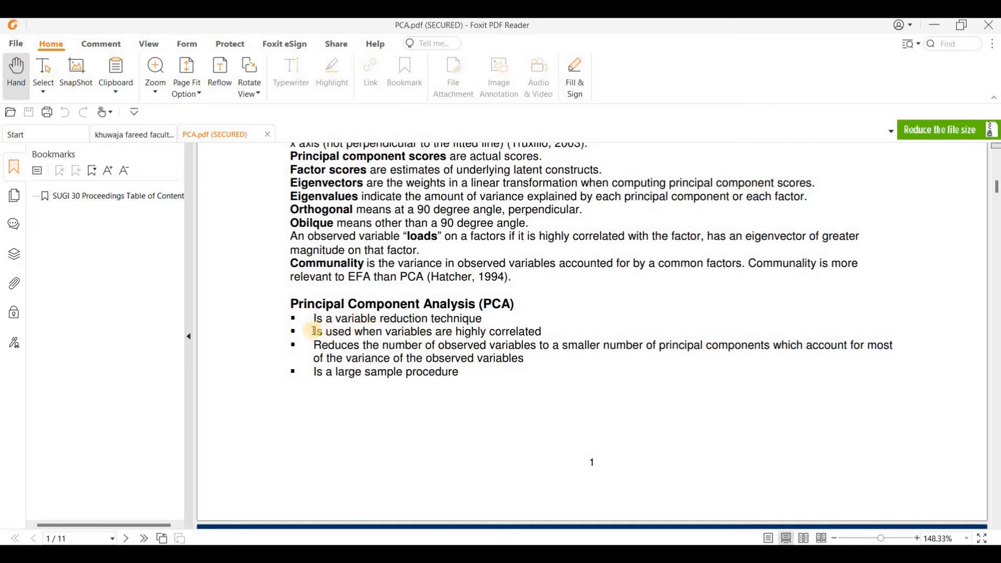
pyautogui.moveTo(312, 331); pyautogui.dragTo(547, 326)
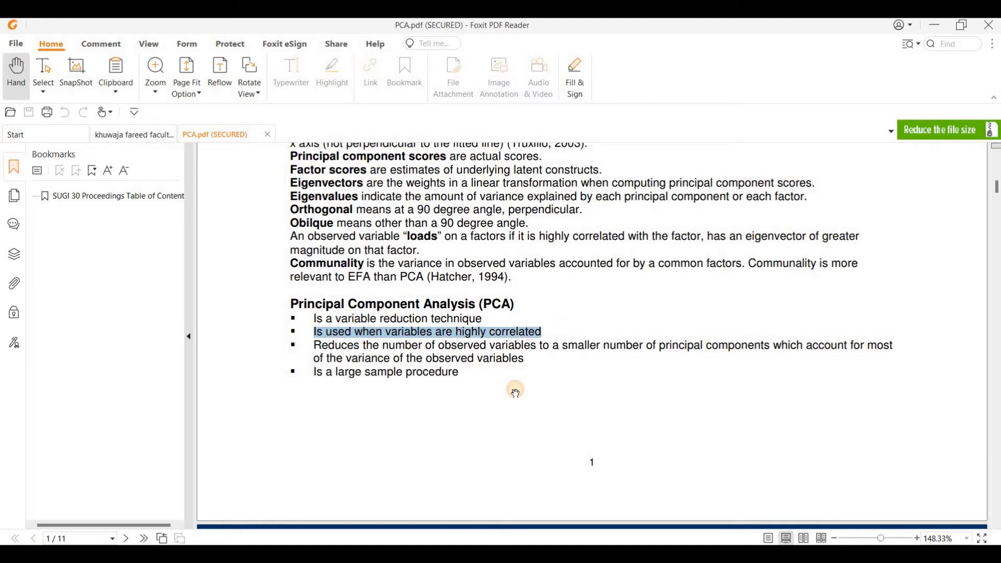
pyautogui.click(516, 392)
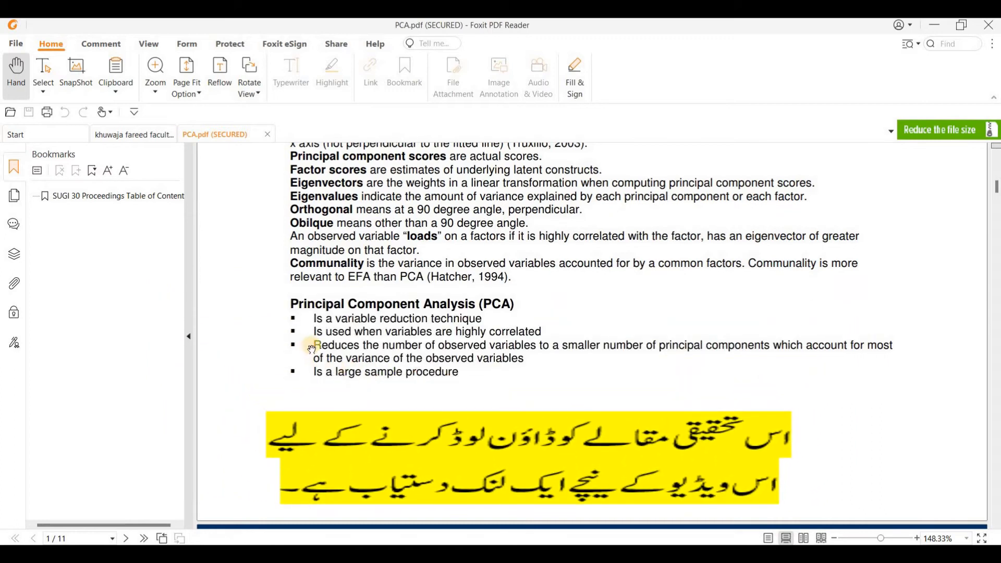
pyautogui.moveTo(313, 344); pyautogui.dragTo(526, 360)
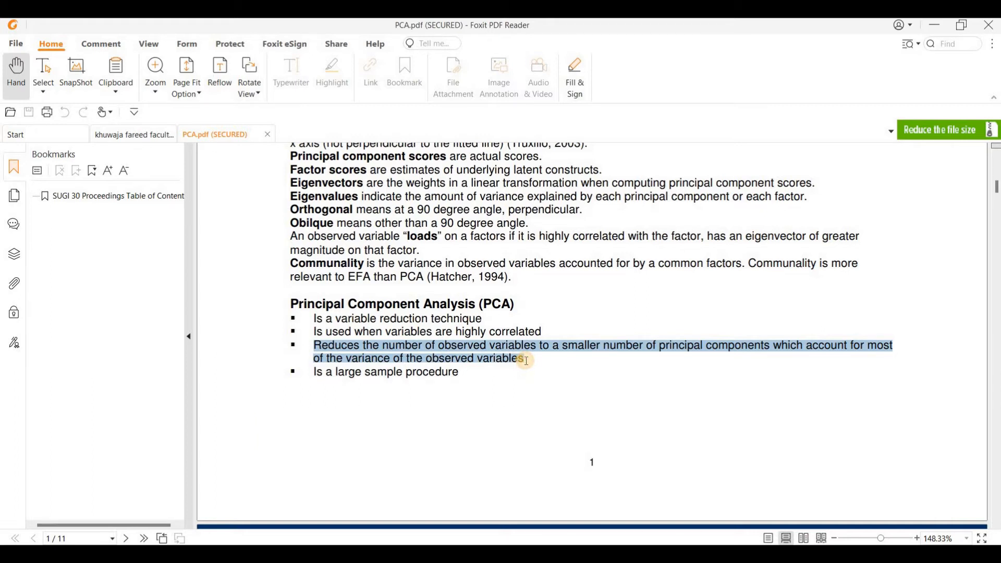
pyautogui.click(515, 394)
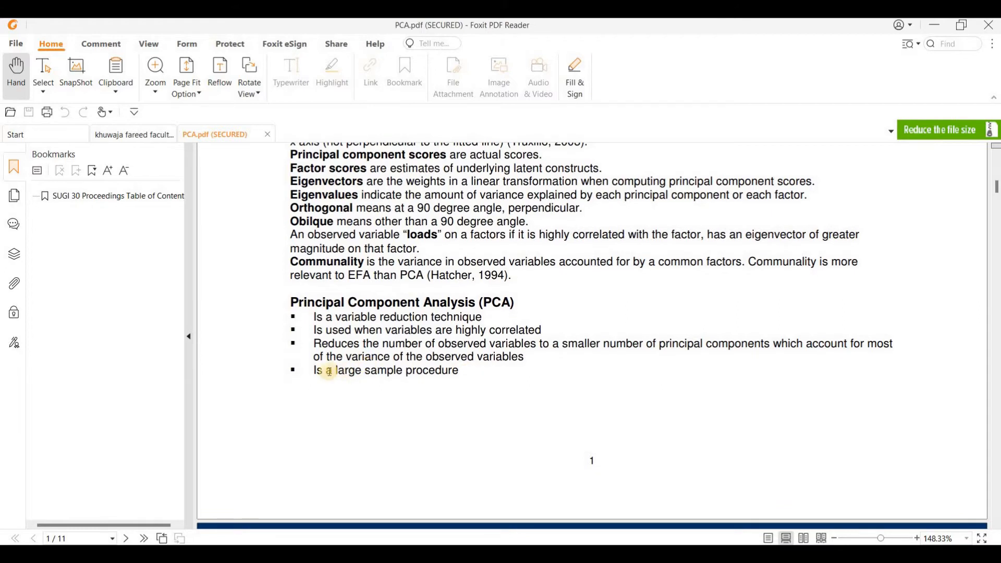
pyautogui.moveTo(316, 369); pyautogui.dragTo(463, 369)
# Read the Exploratory Factor Analysis (EFA) bullets on variable reduction and on hypothesizing an underlying construct.
pyautogui.tripleClick(483, 253)
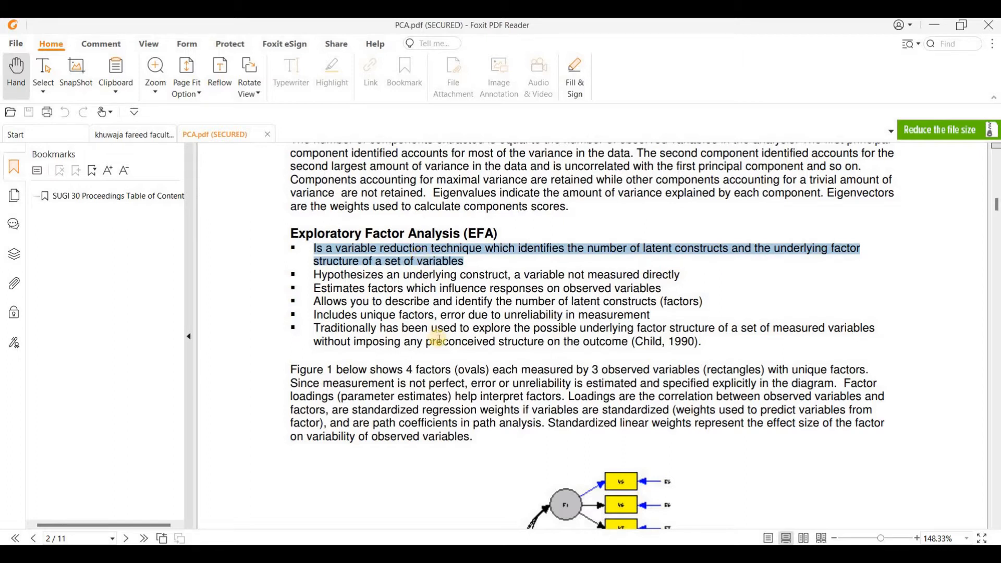
pyautogui.click(435, 295)
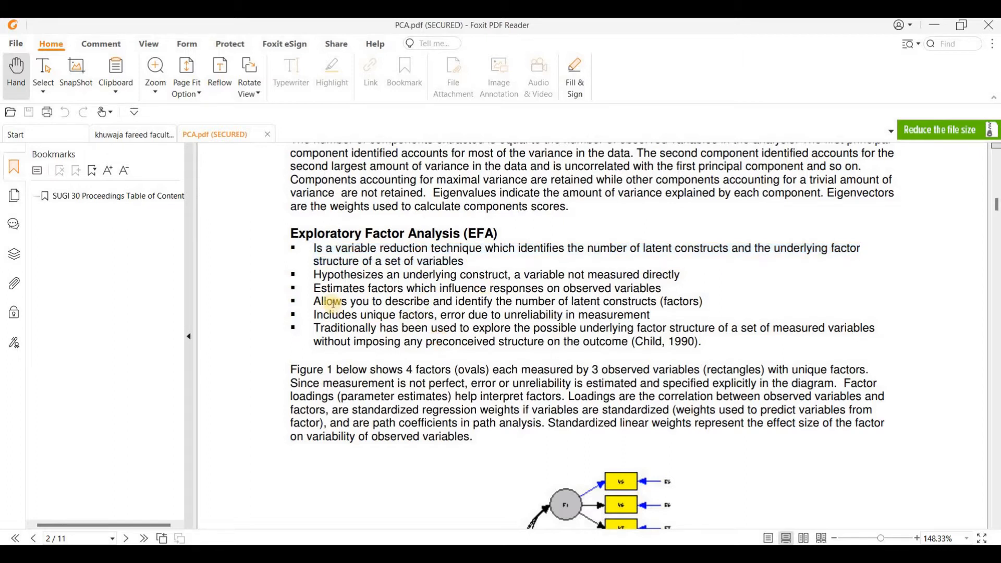
pyautogui.moveTo(312, 272); pyautogui.dragTo(695, 275)
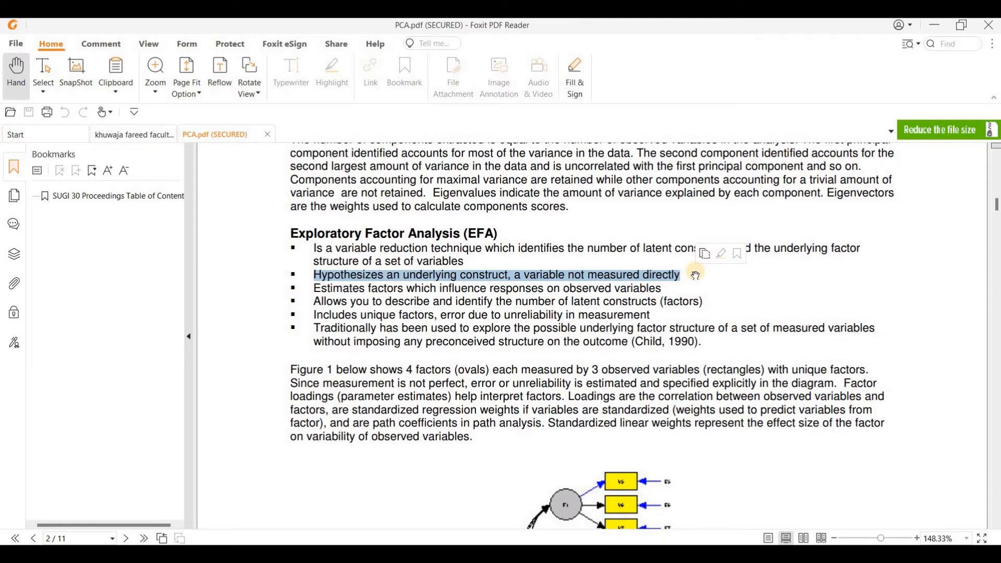
pyautogui.click(676, 303)
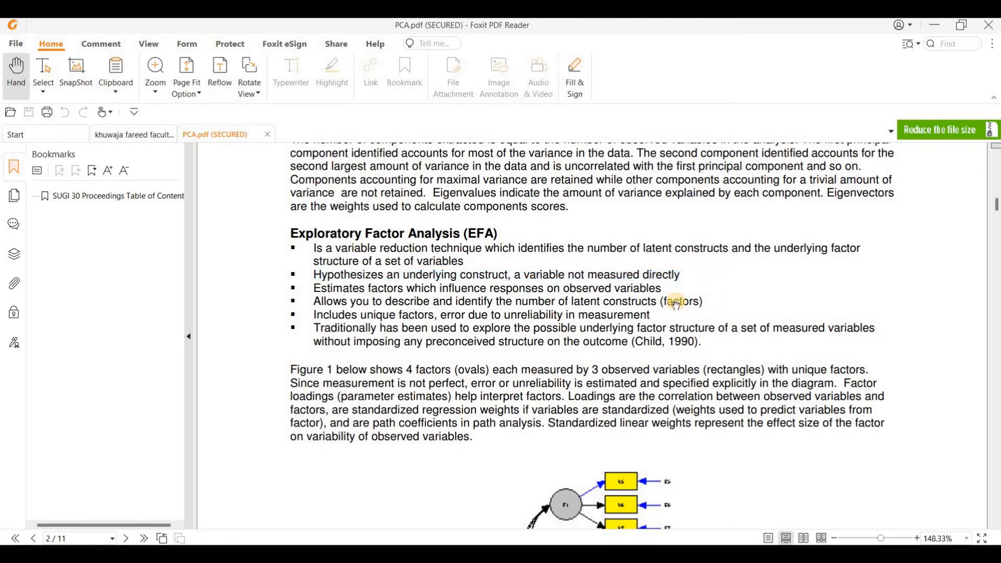
# Examine the Similarities section on page 3 for the shared PCA and EFA assumptions on measurement scale, random sampling and sample size.
pyautogui.scroll(-10, 675, 304)
pyautogui.scroll(-10, 676, 304)
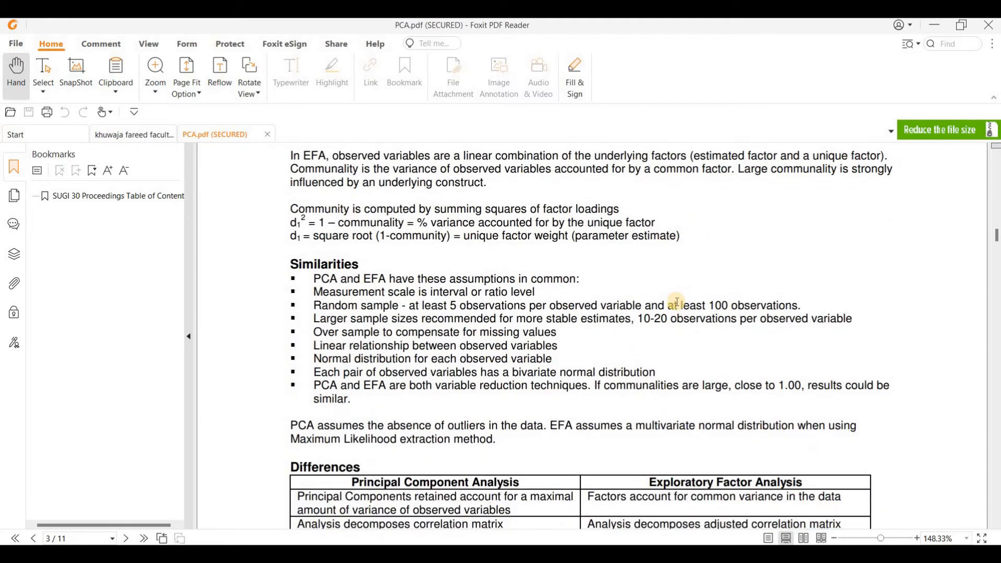
pyautogui.moveTo(313, 278); pyautogui.dragTo(584, 278)
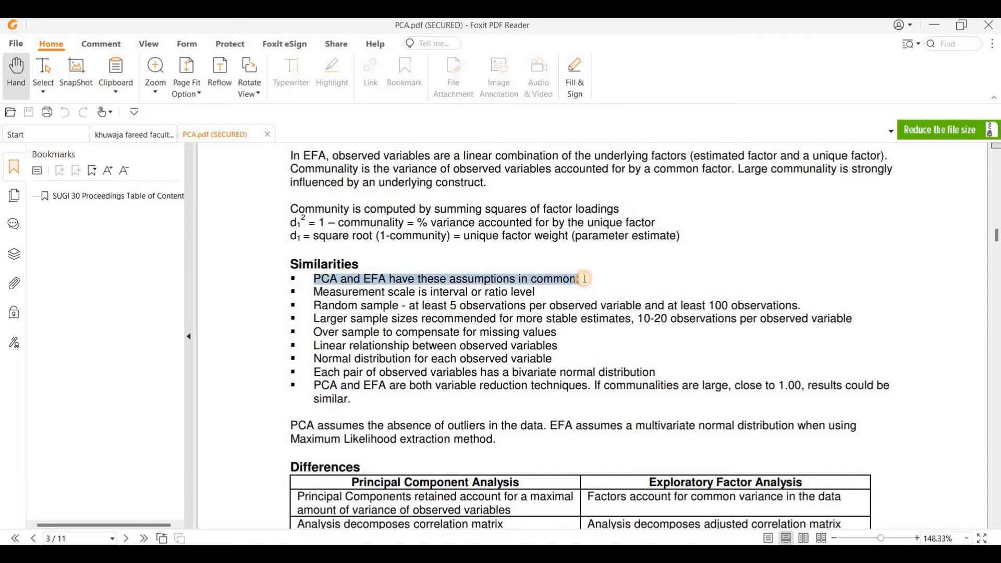
pyautogui.click(566, 303)
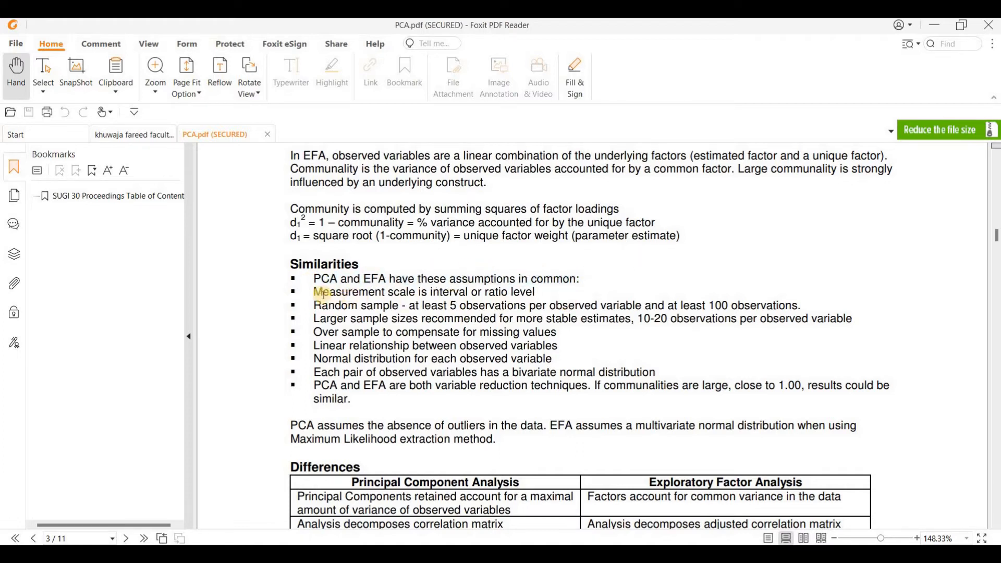
pyautogui.moveTo(313, 292); pyautogui.dragTo(536, 292)
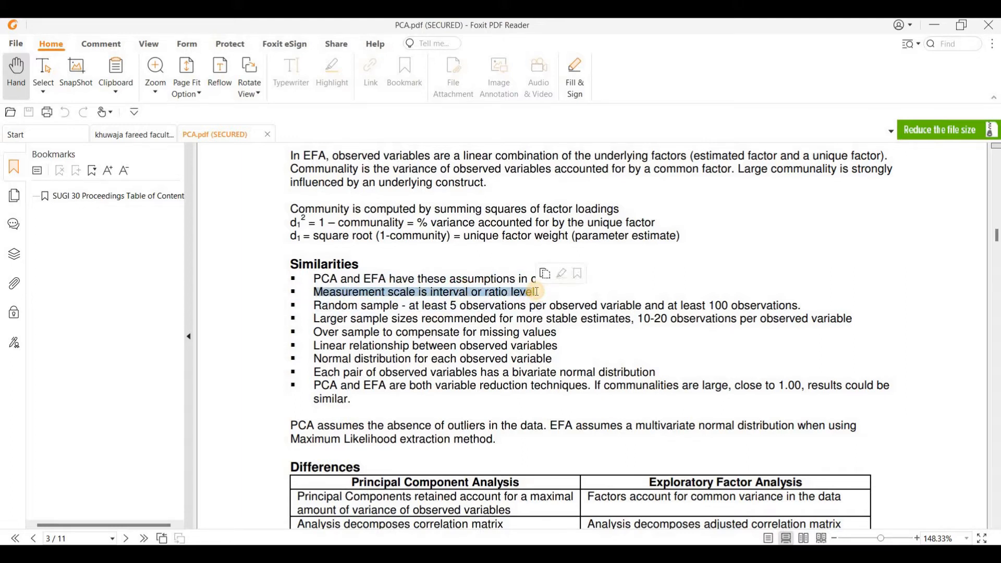
pyautogui.click(490, 345)
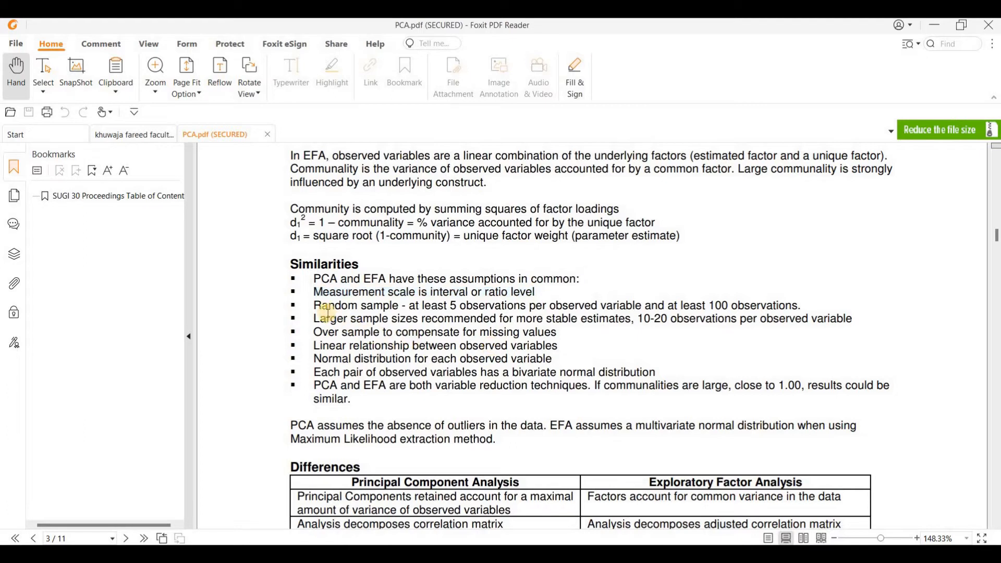
pyautogui.moveTo(313, 305); pyautogui.dragTo(806, 307)
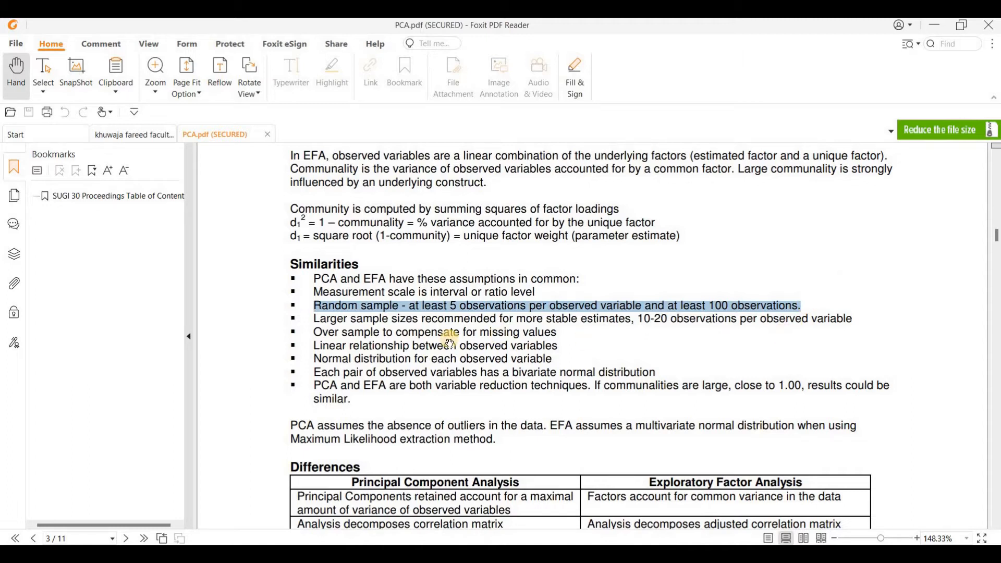
pyautogui.click(393, 340)
pyautogui.moveTo(313, 317); pyautogui.dragTo(635, 325)
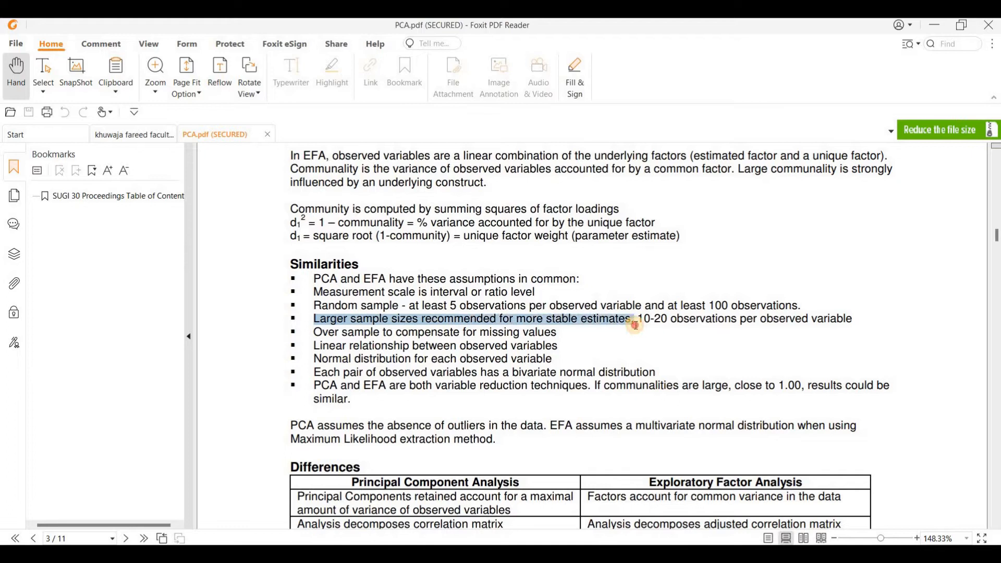
pyautogui.click(633, 324)
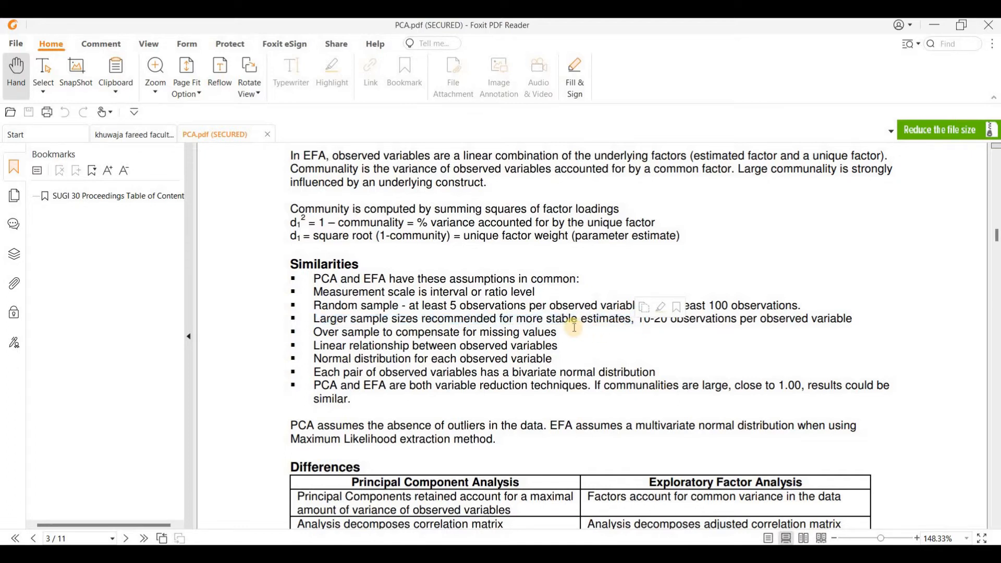
# Read the remaining Similarities bullets, from over-sampling for missing values, linearity and normality to the point about large communalities.
pyautogui.moveTo(559, 335); pyautogui.dragTo(313, 334)
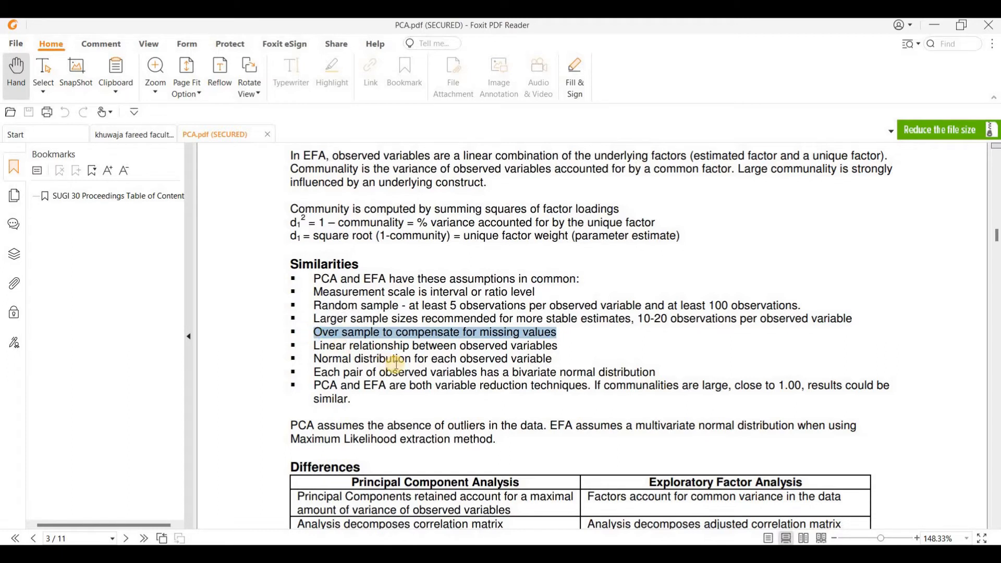
pyautogui.moveTo(329, 347); pyautogui.dragTo(313, 346)
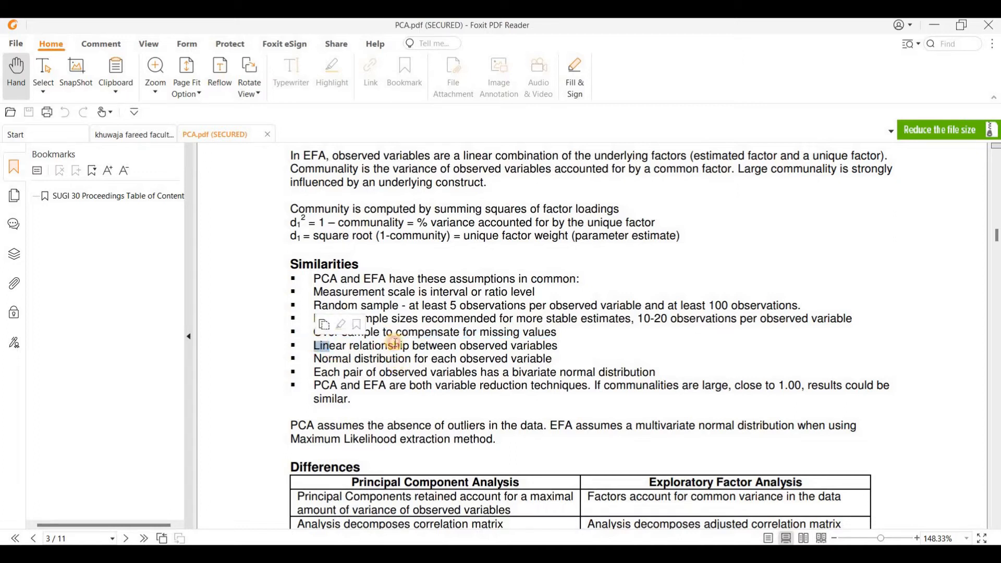
pyautogui.moveTo(390, 345); pyautogui.dragTo(553, 357)
pyautogui.click(320, 358)
pyautogui.click(525, 386)
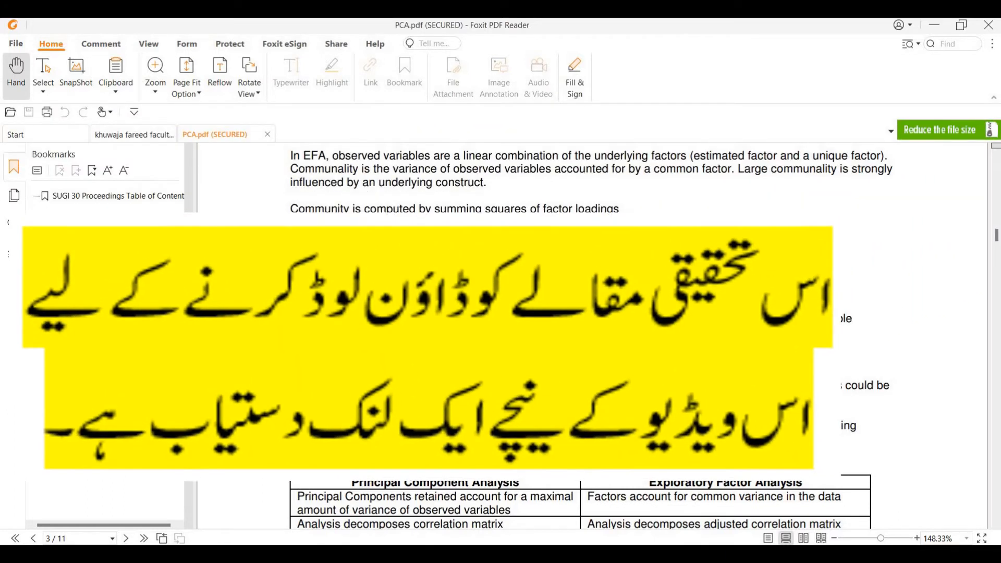
pyautogui.moveTo(315, 386); pyautogui.dragTo(353, 399)
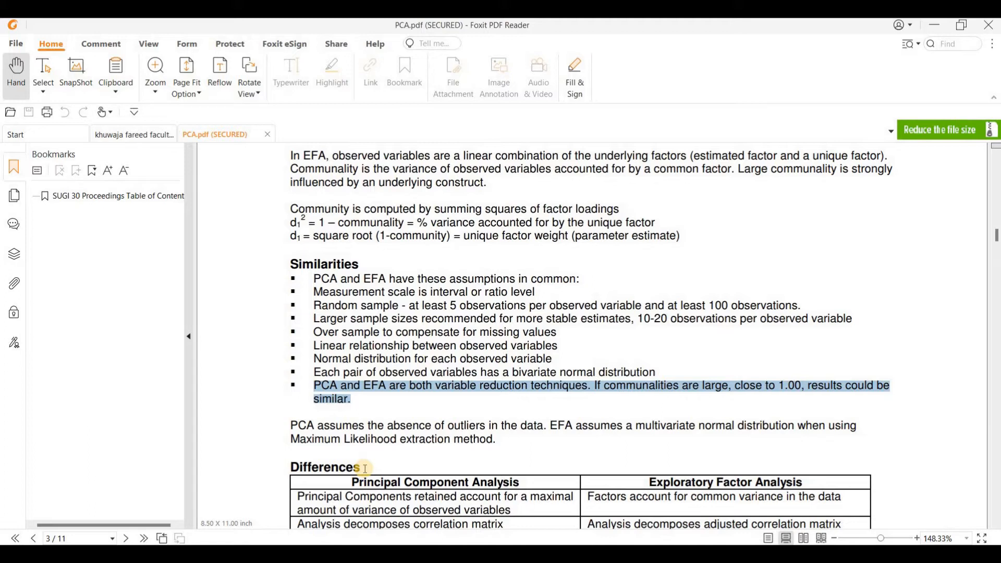
pyautogui.click(585, 339)
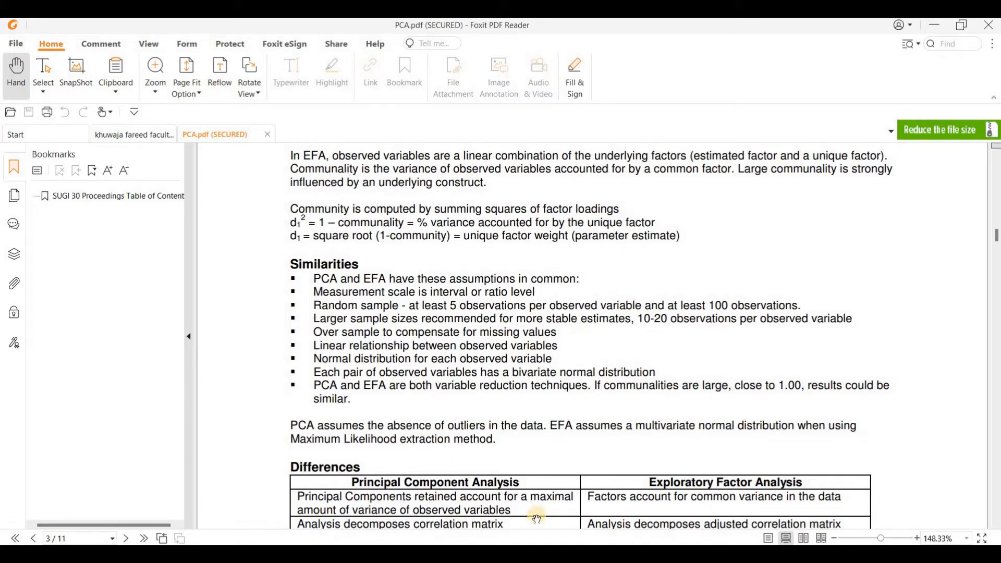
# Switch to jamovi and start a Principal Component Analysis on the Data for PCA set.
pyautogui.hotkey('alt', 'Tab')
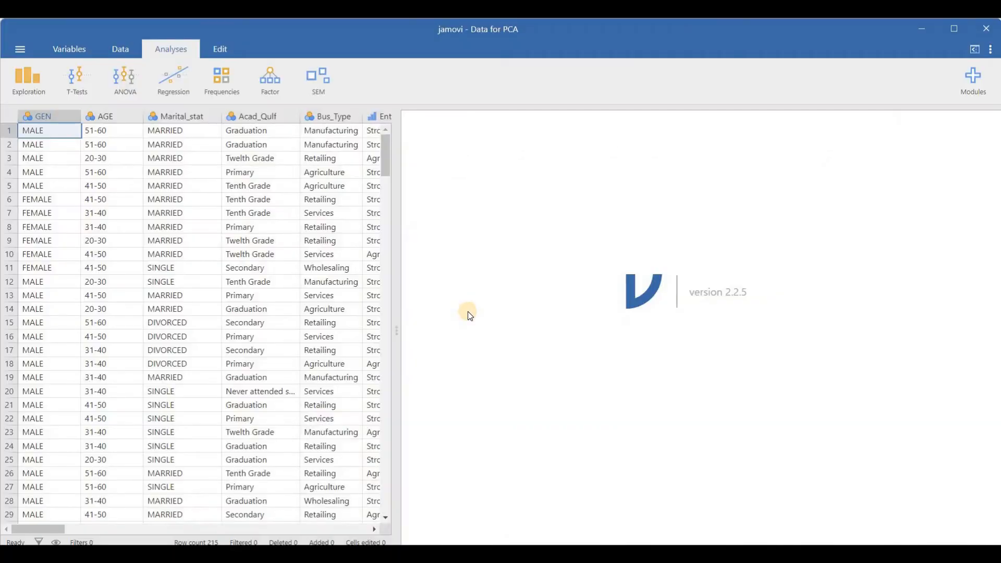
pyautogui.click(271, 87)
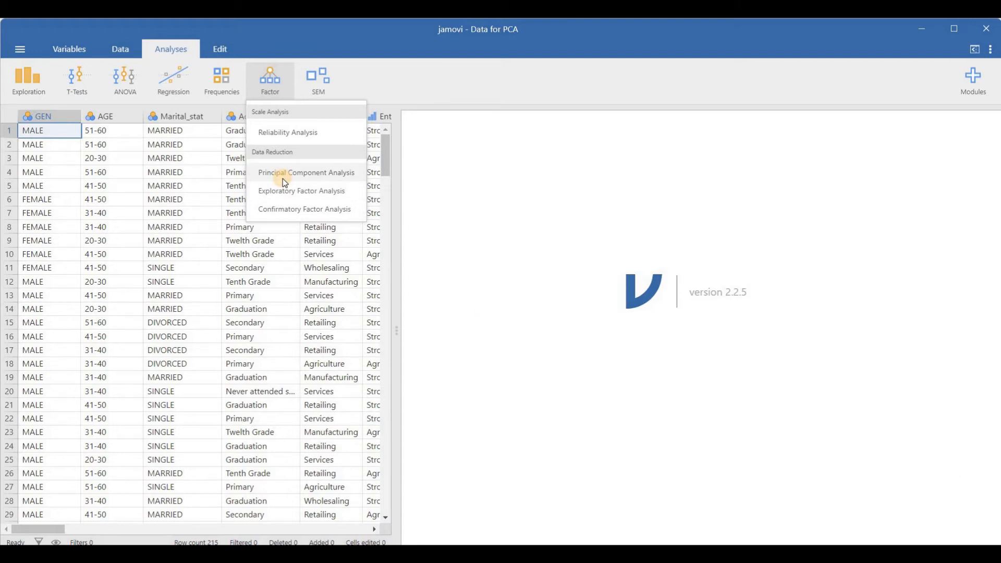
pyautogui.click(285, 177)
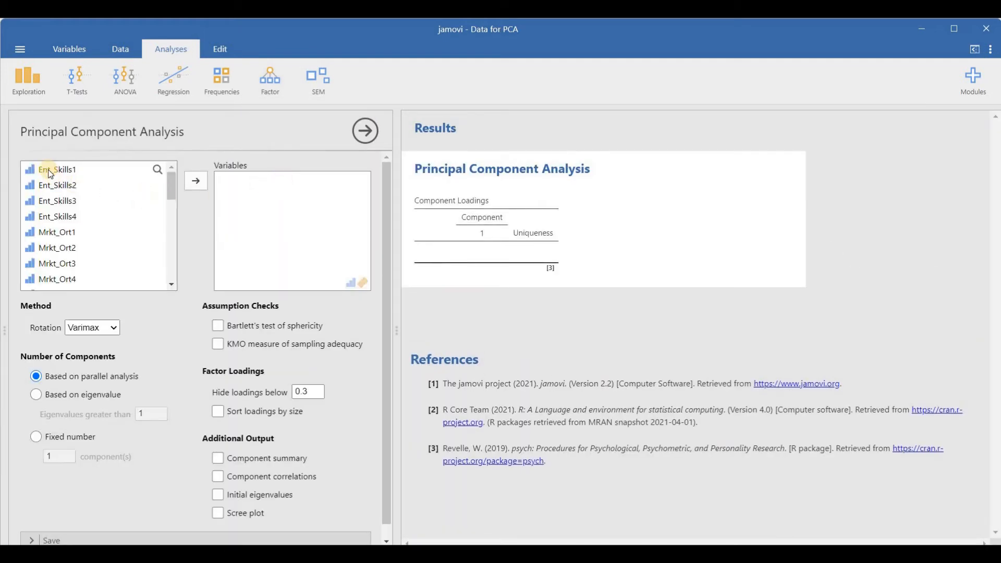
# Add all items from Ent_Skills1 through Entrp_Perf5 as the variables of the Principal Component Analysis.
pyautogui.click(47, 168)
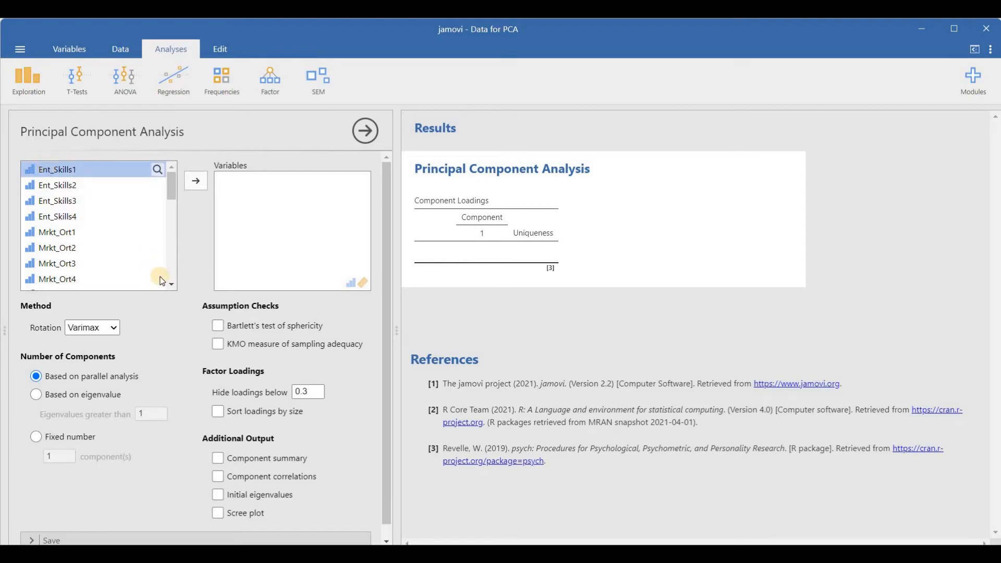
pyautogui.scroll(-10, 171, 280)
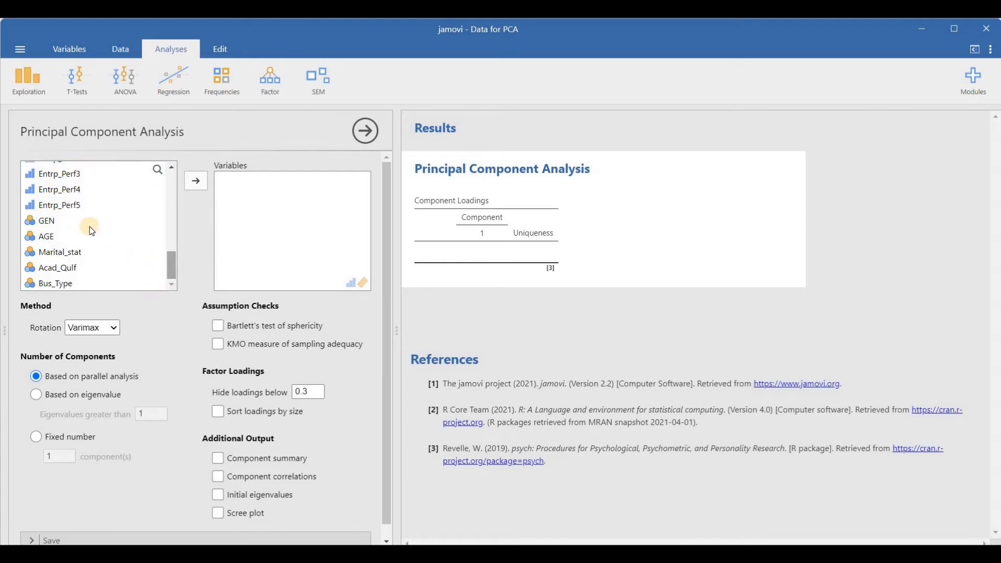
pyautogui.keyDown('shift'); pyautogui.click(68, 208); pyautogui.keyUp('shift')
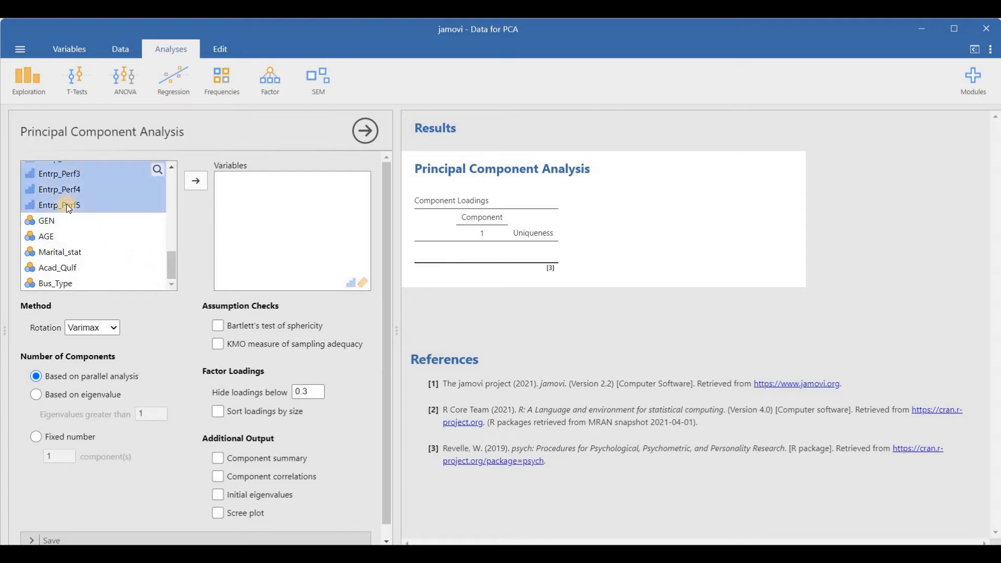
pyautogui.click(207, 182)
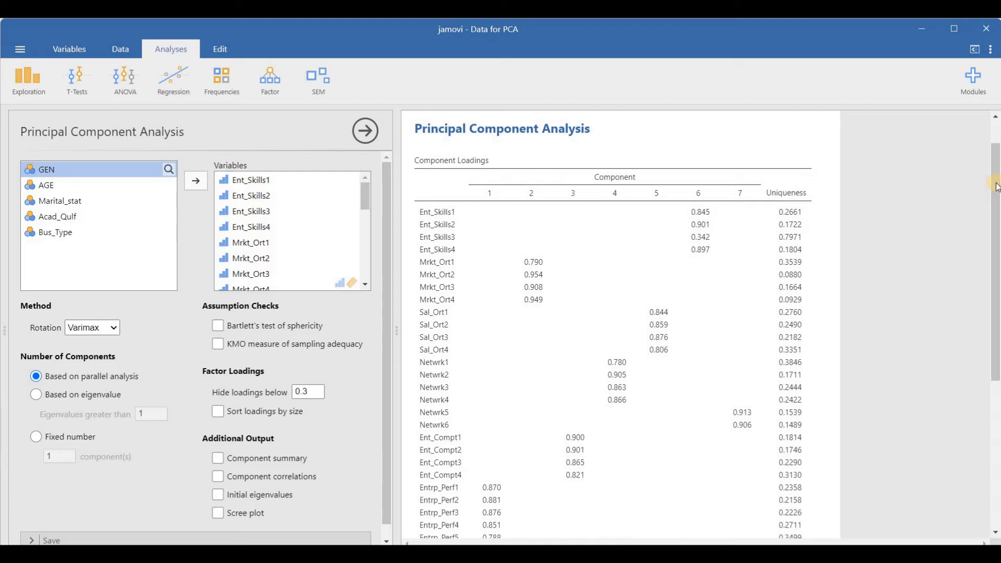
# Look through the component loadings table and the available rotation methods, keeping Varimax.
pyautogui.scroll(1, 996, 192)
pyautogui.scroll(-3, 620, 323)
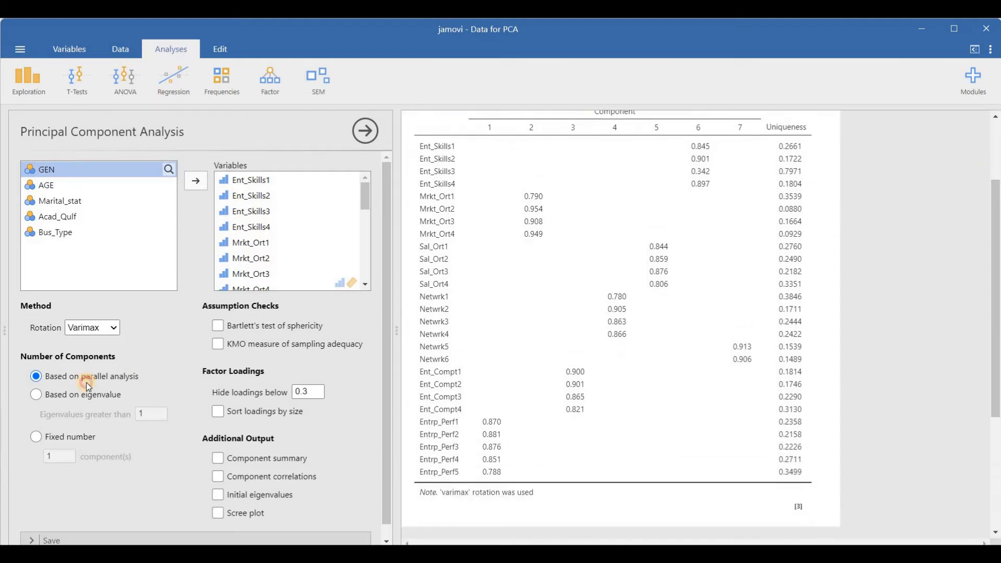
pyautogui.click(114, 329)
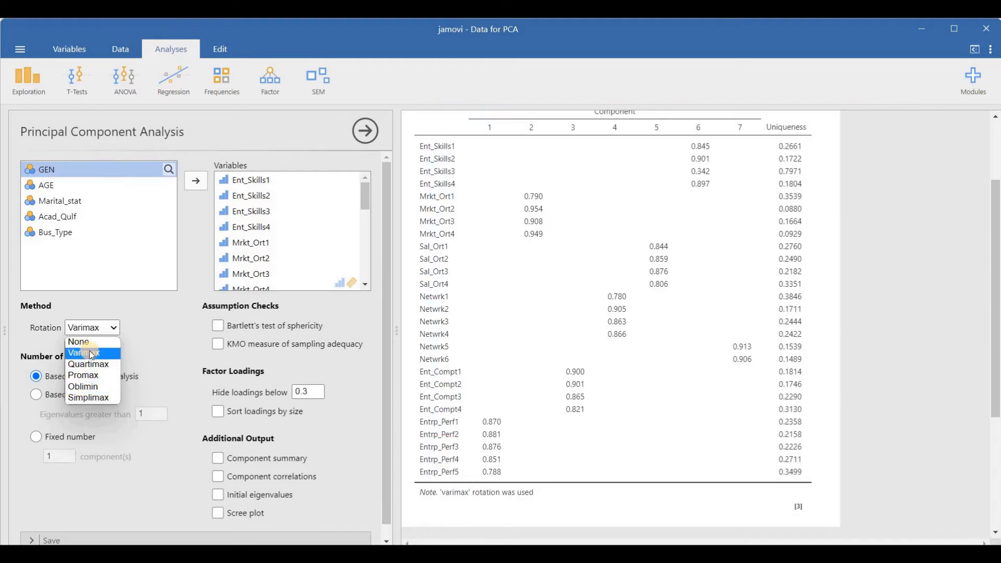
pyautogui.click(90, 354)
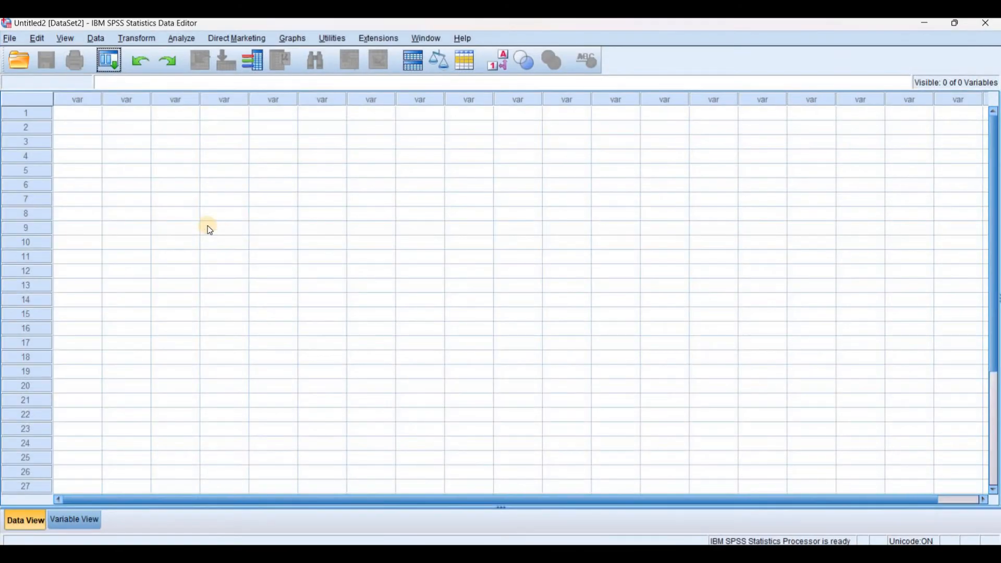
pyautogui.click(10, 38)
pyautogui.moveTo(161, 376)
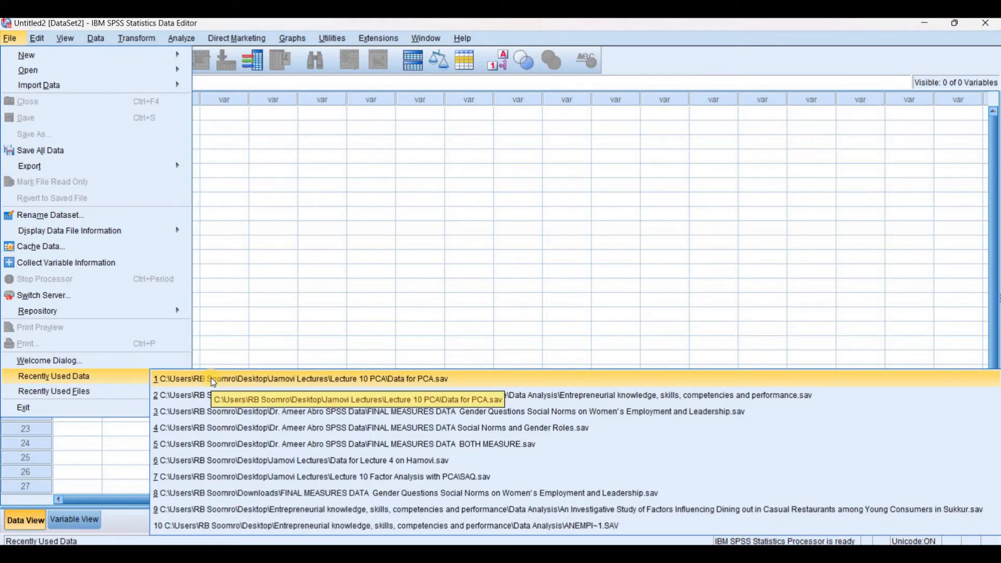
pyautogui.click(251, 344)
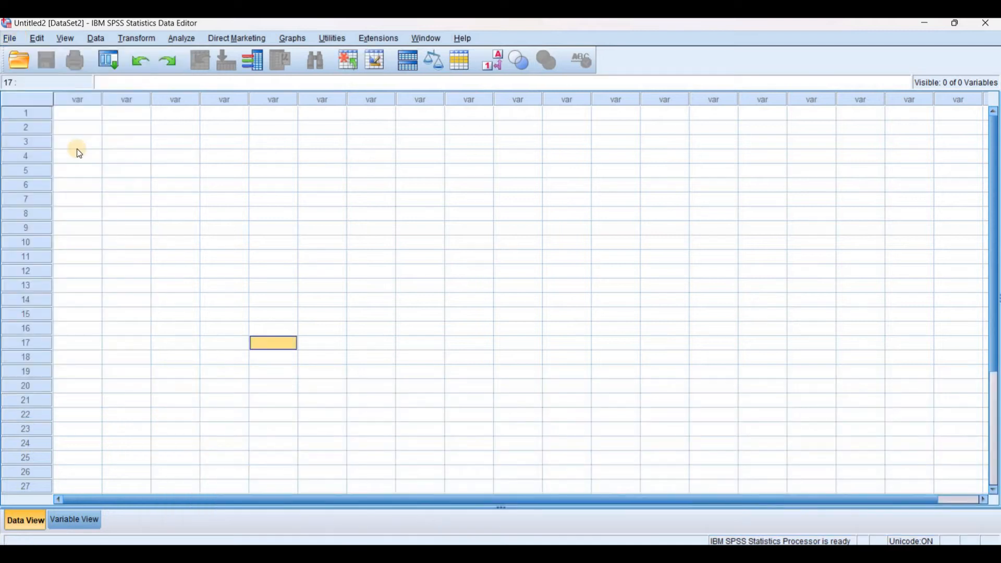
# Open Data for PCA.sav from the Lecture 10 PCA folder in SPSS Statistics.
pyautogui.click(23, 64)
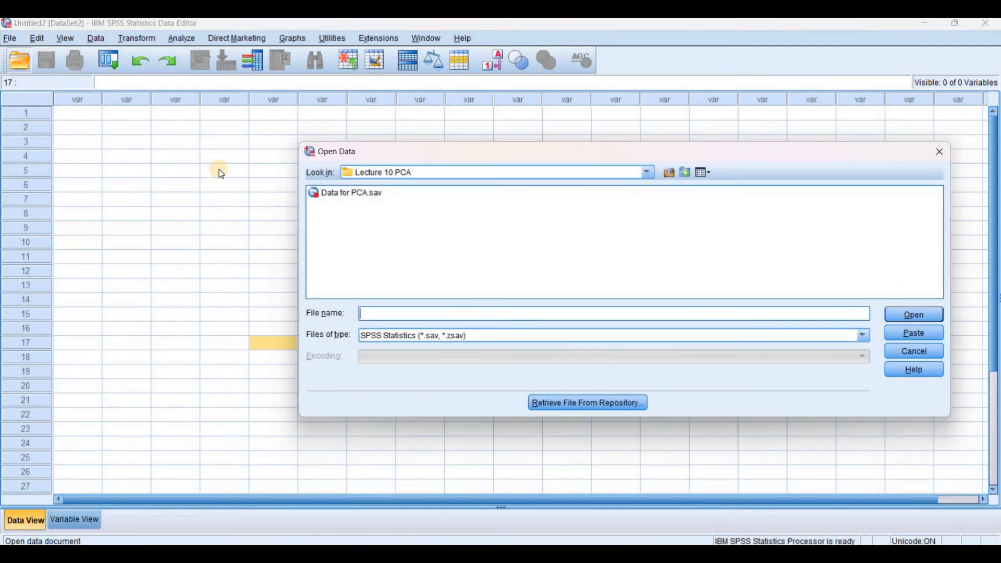
pyautogui.click(347, 194)
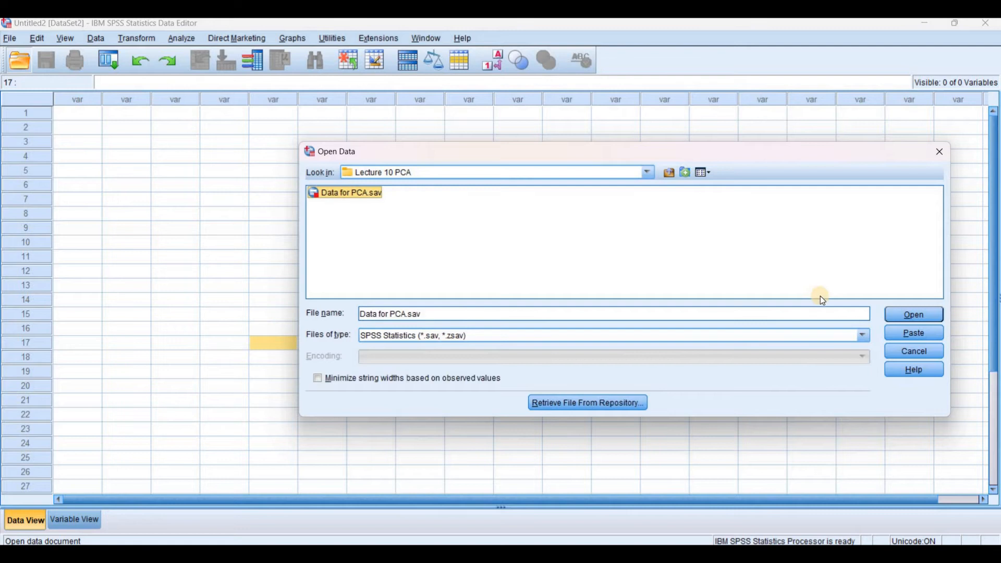
pyautogui.click(916, 314)
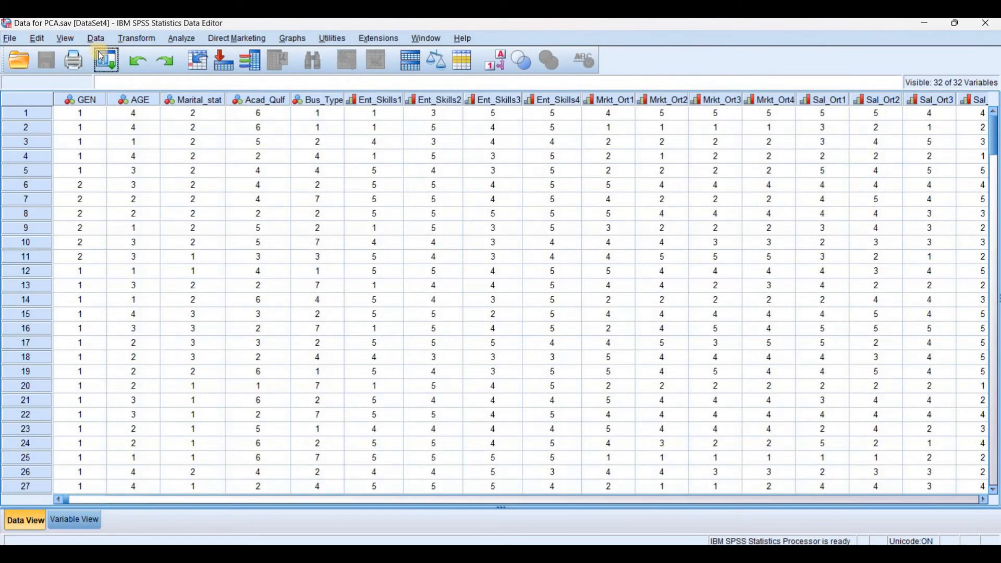
# Start a Factor Analysis under dimension reduction and add items Ent_Skills1 through Entrp_Perf5 as its variables.
pyautogui.click(182, 38)
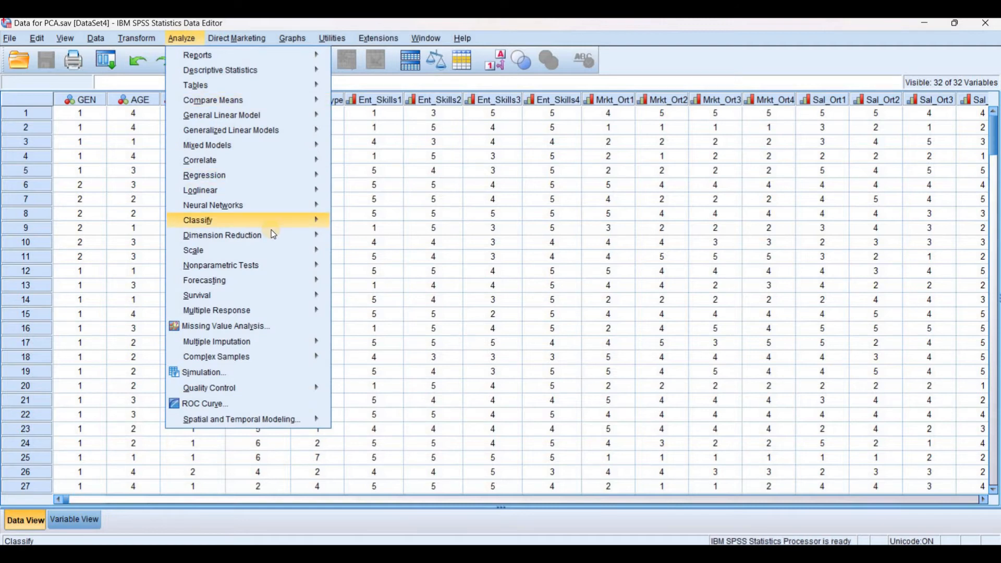
pyautogui.moveTo(271, 235)
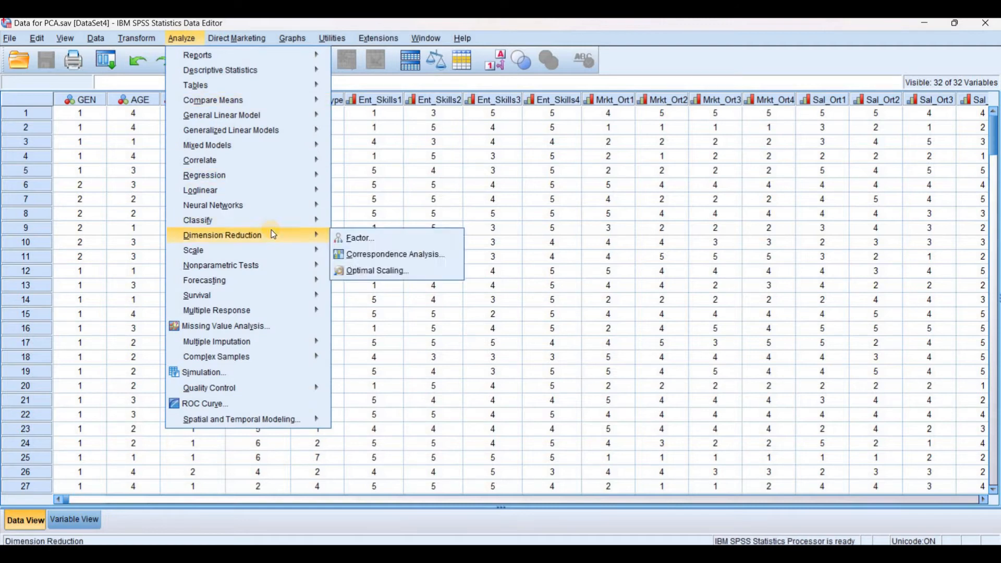
pyautogui.click(366, 242)
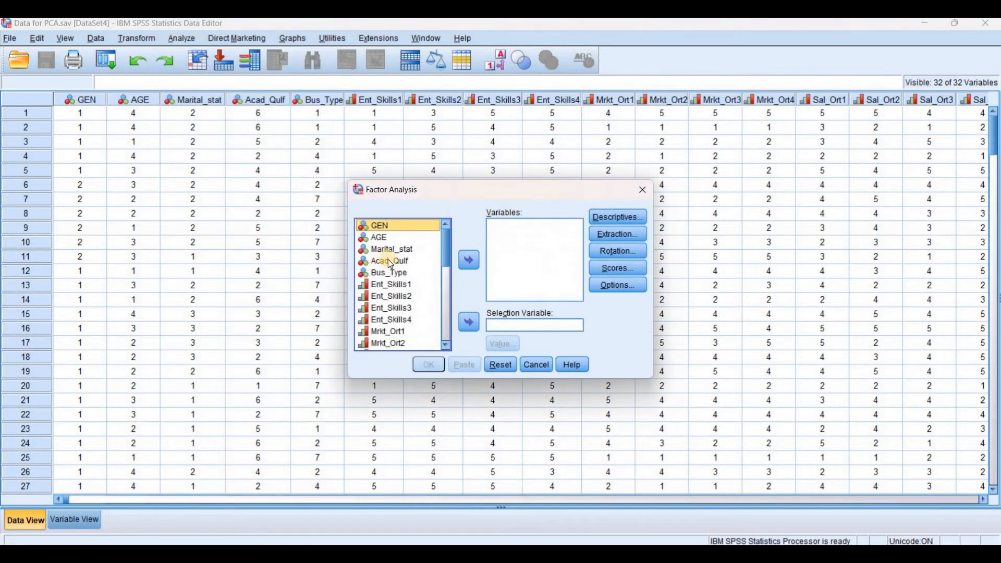
pyautogui.click(390, 288)
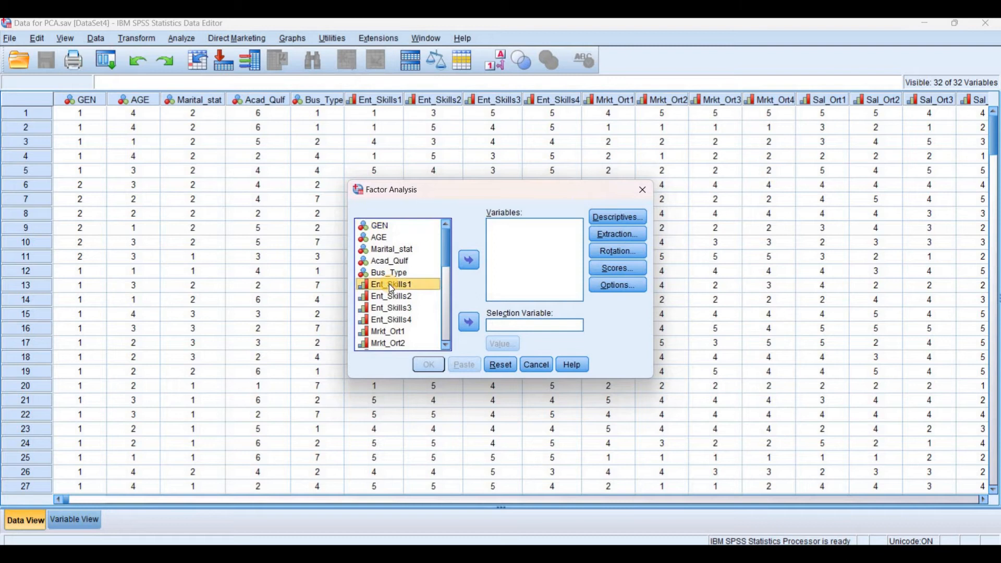
pyautogui.click(448, 339)
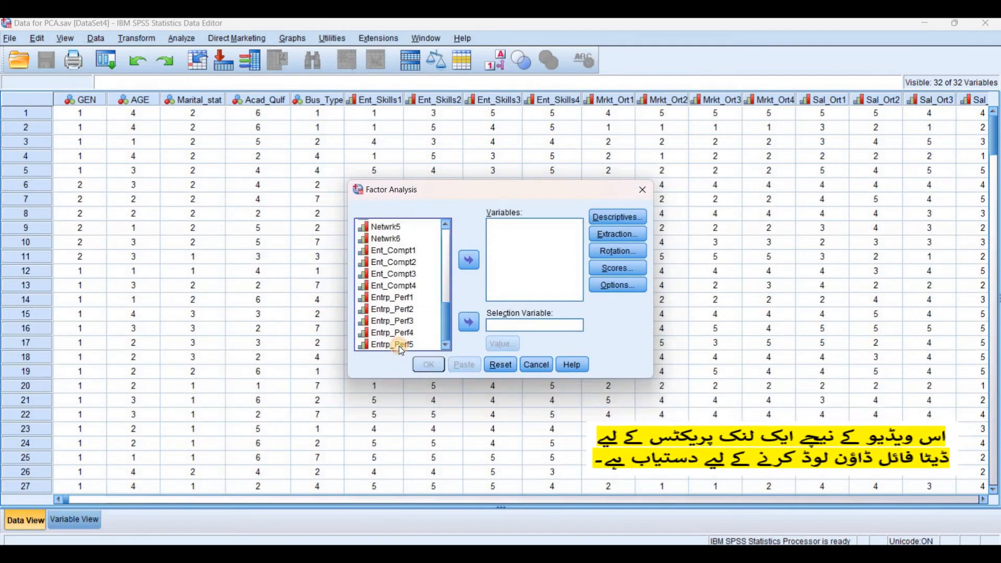
pyautogui.keyDown('shift'); pyautogui.click(400, 346); pyautogui.keyUp('shift')
pyautogui.click(468, 261)
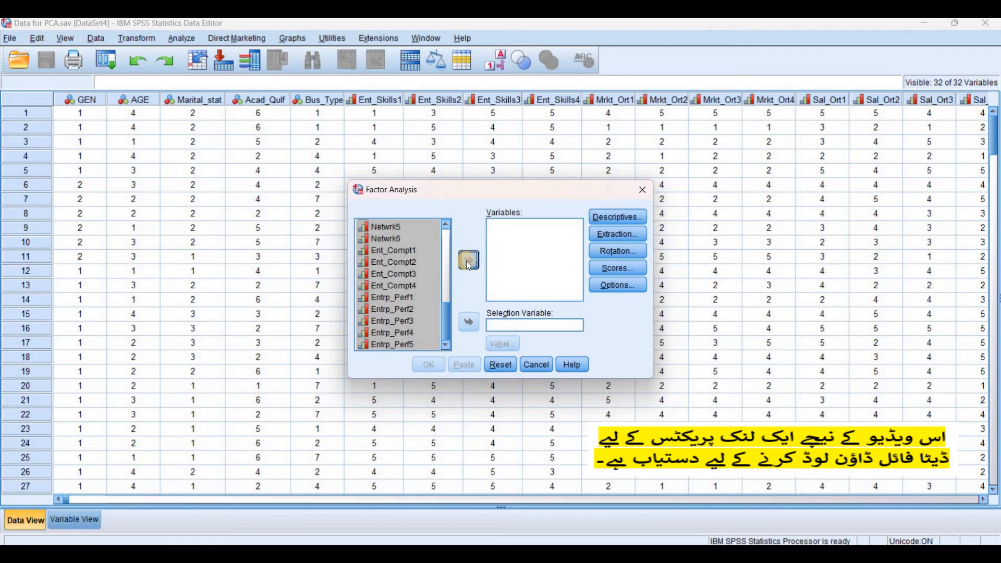
# Request KMO and Bartlett's test of sphericity and the anti-image matrix in the factor analysis descriptives.
pyautogui.click(632, 219)
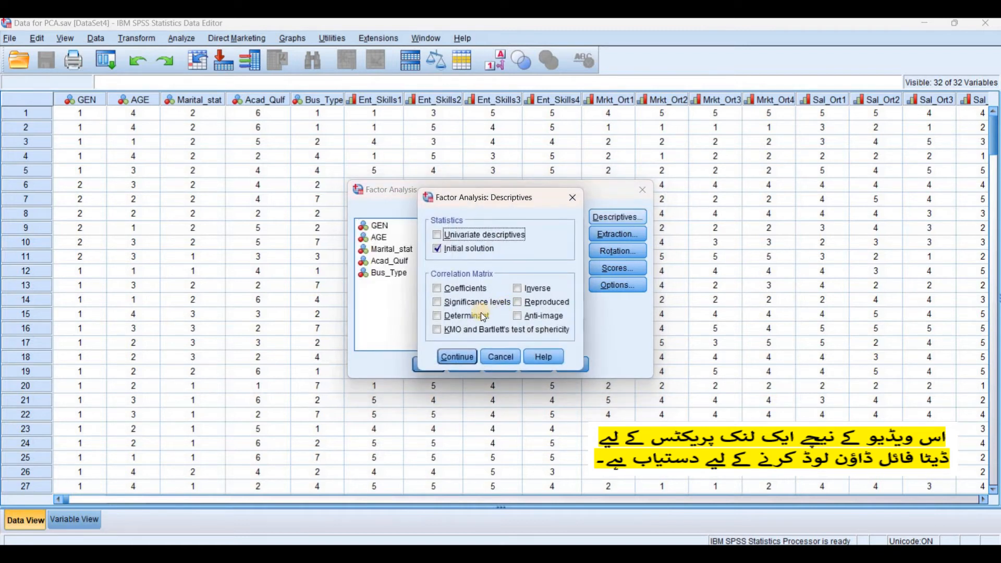
pyautogui.click(470, 326)
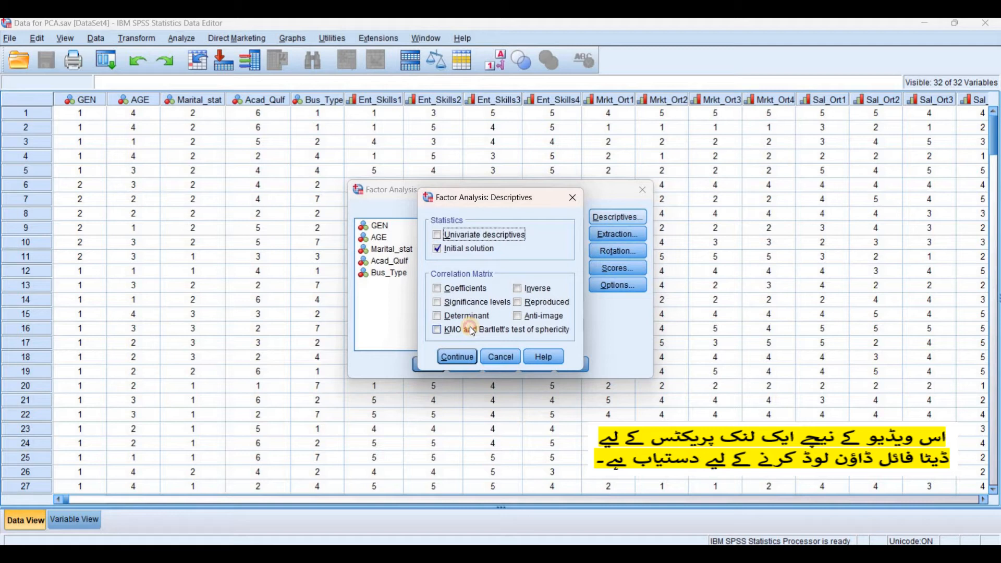
pyautogui.click(520, 316)
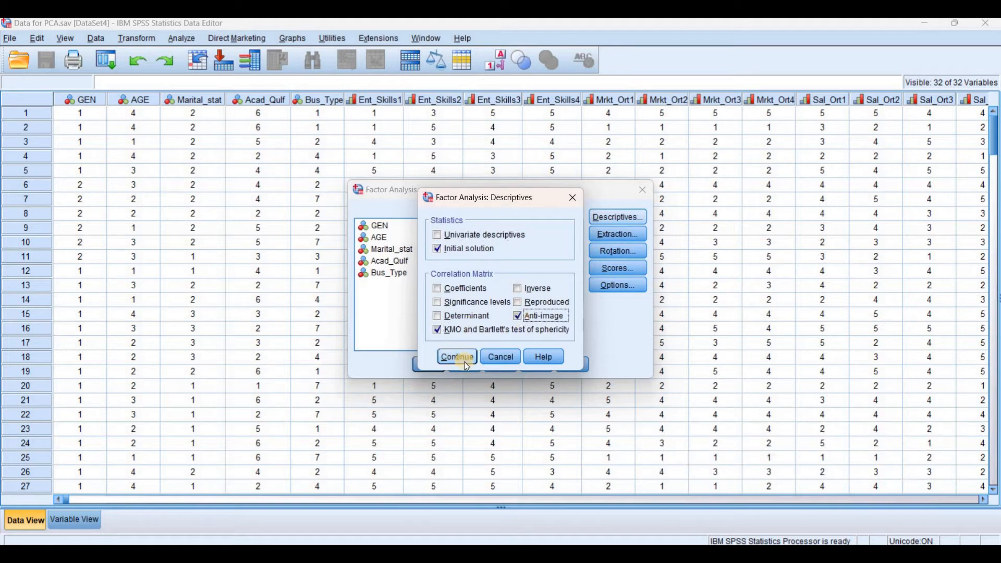
pyautogui.click(460, 358)
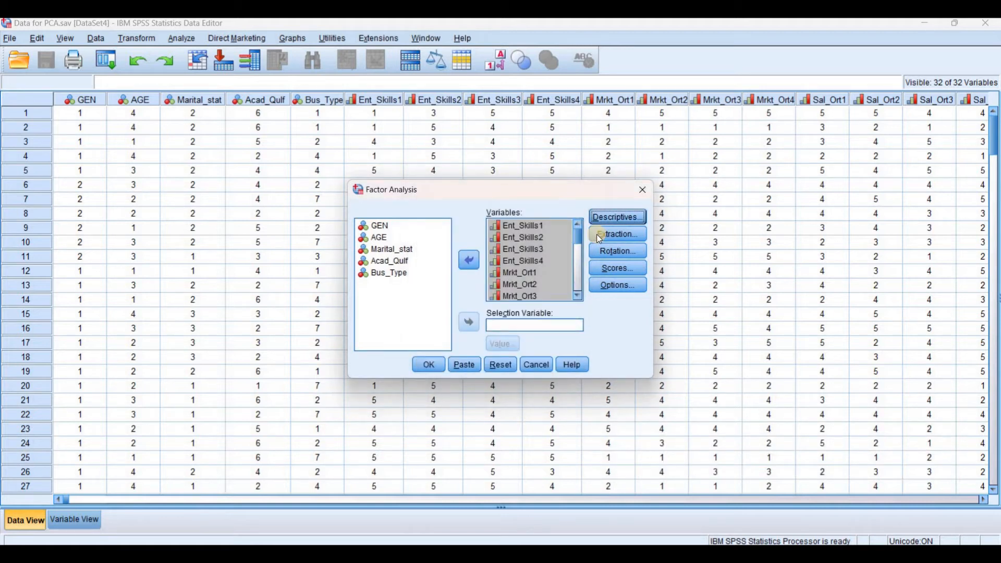
# Set the extraction to Principal components, enabling the scree plot and disabling the unrotated factor solution.
pyautogui.click(613, 235)
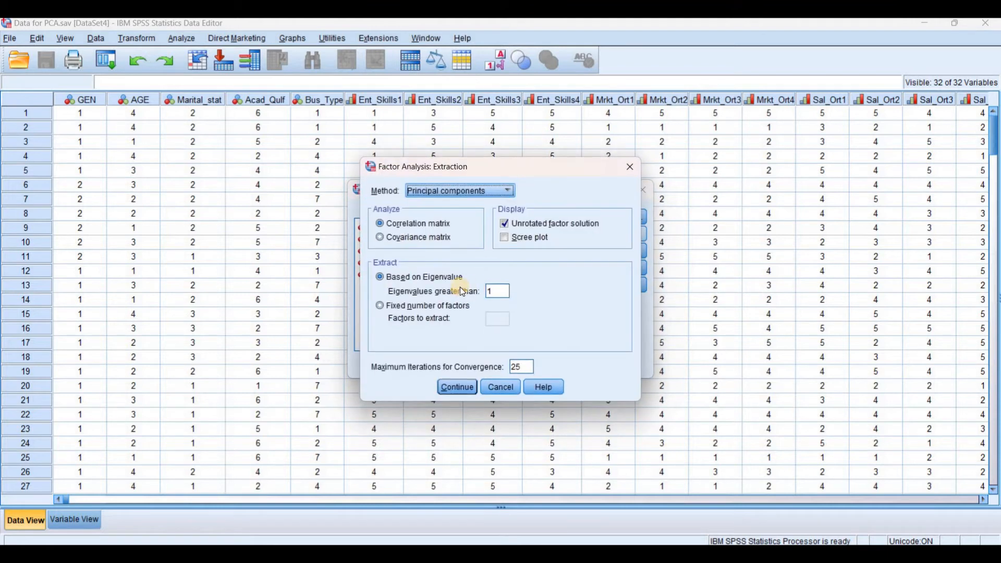
pyautogui.click(508, 237)
pyautogui.click(504, 223)
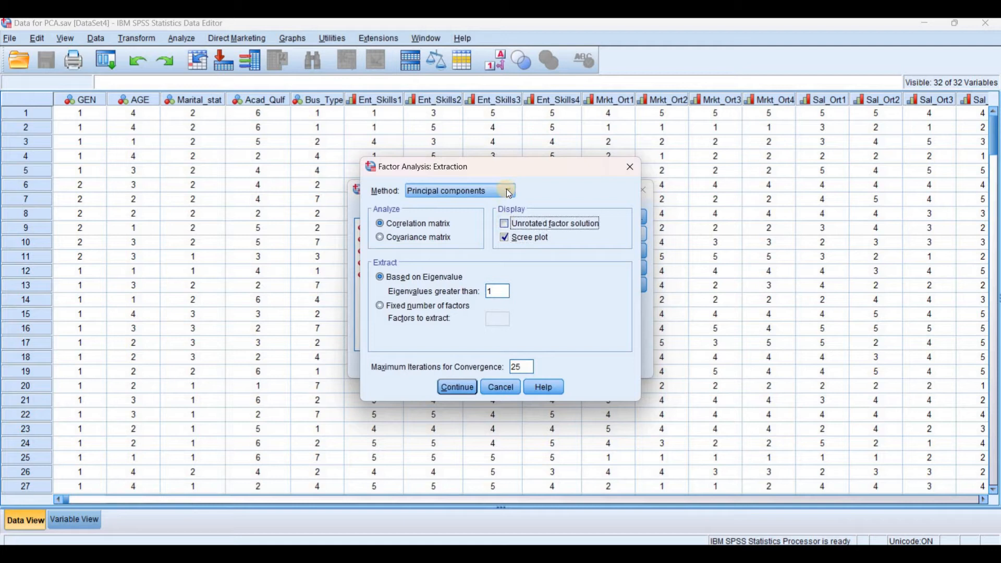
pyautogui.click(509, 192)
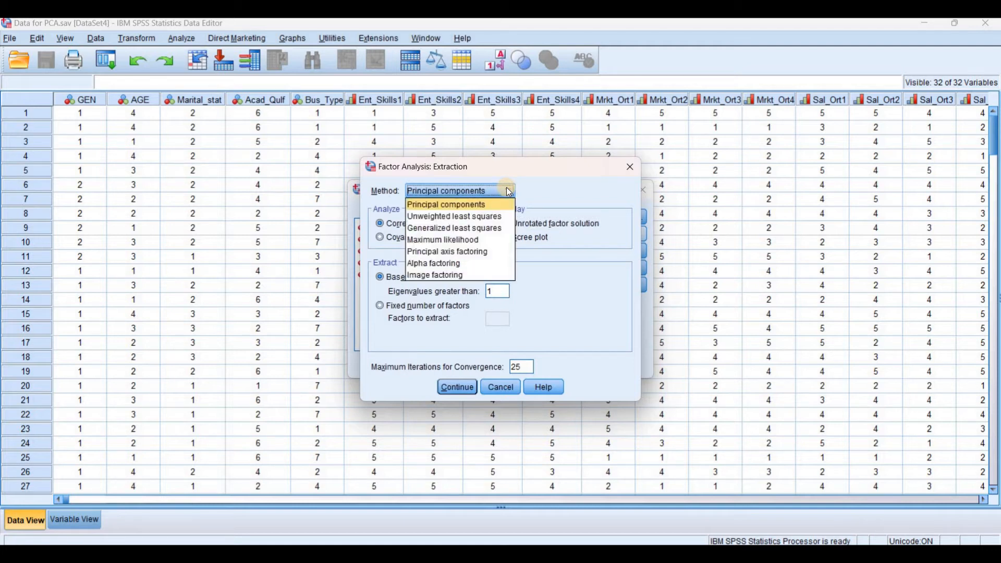
pyautogui.click(453, 207)
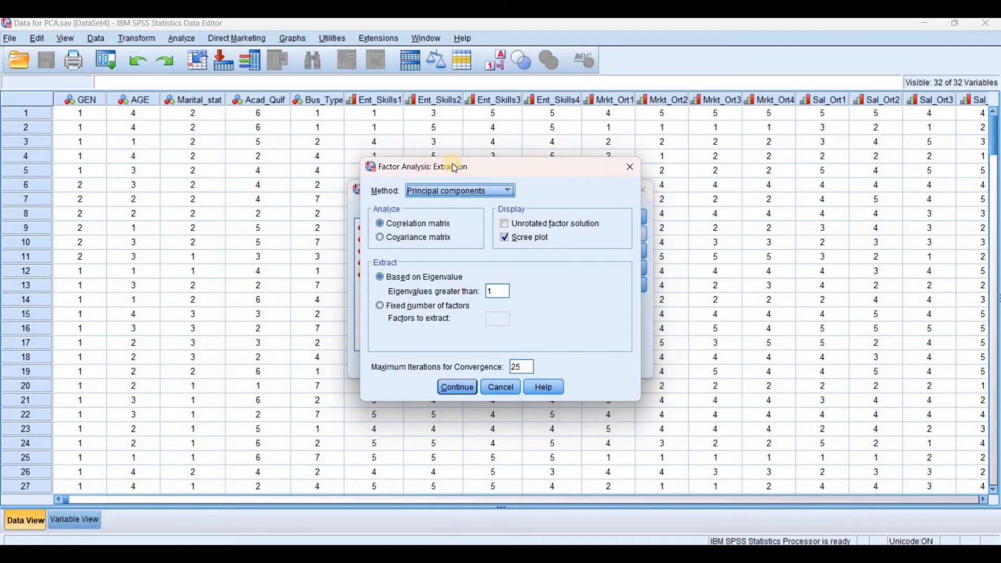
# Examine the extraction methods SPSS offers, from Principal components to Image factoring, without changing the chosen method.
pyautogui.click(461, 189)
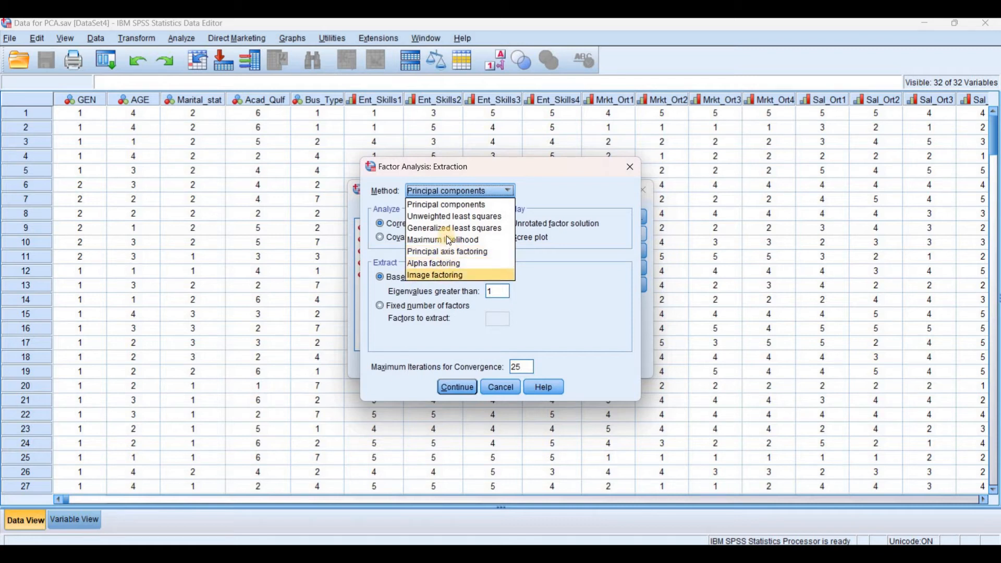
pyautogui.click(439, 206)
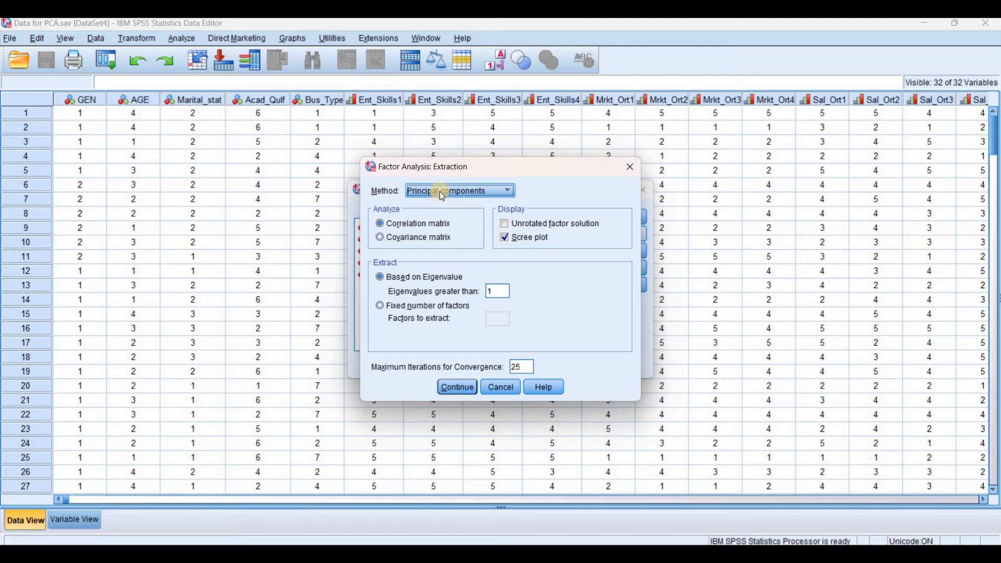
pyautogui.click(442, 191)
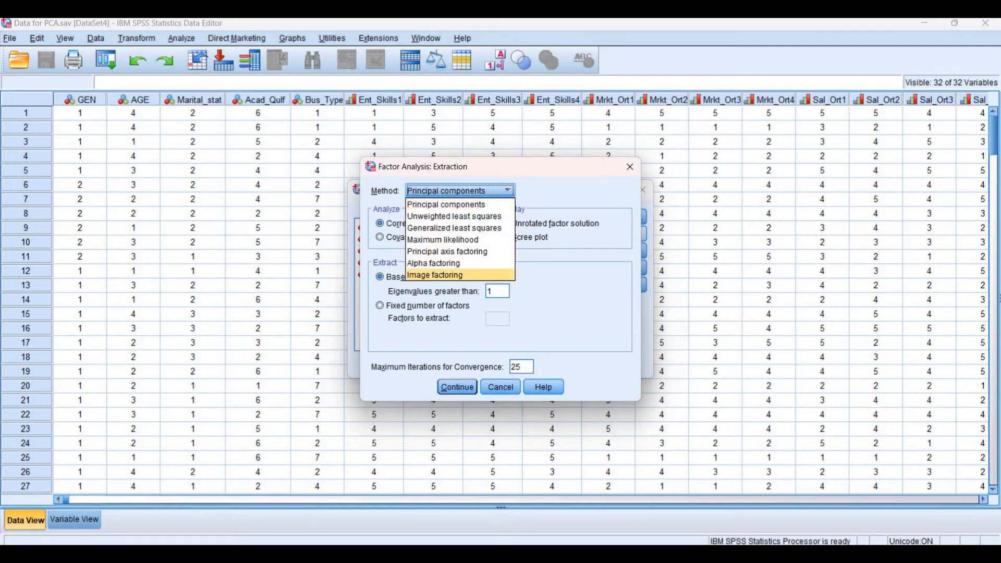
pyautogui.press('Escape')
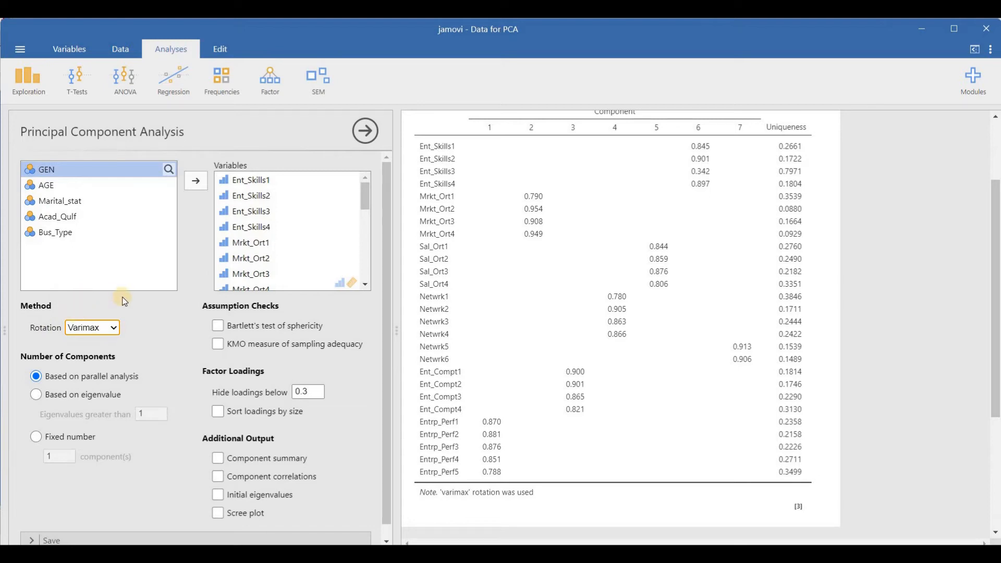
# Return to jamovi and base the number of components on eigenvalues greater than 1.
pyautogui.click(175, 137)
pyautogui.click(95, 396)
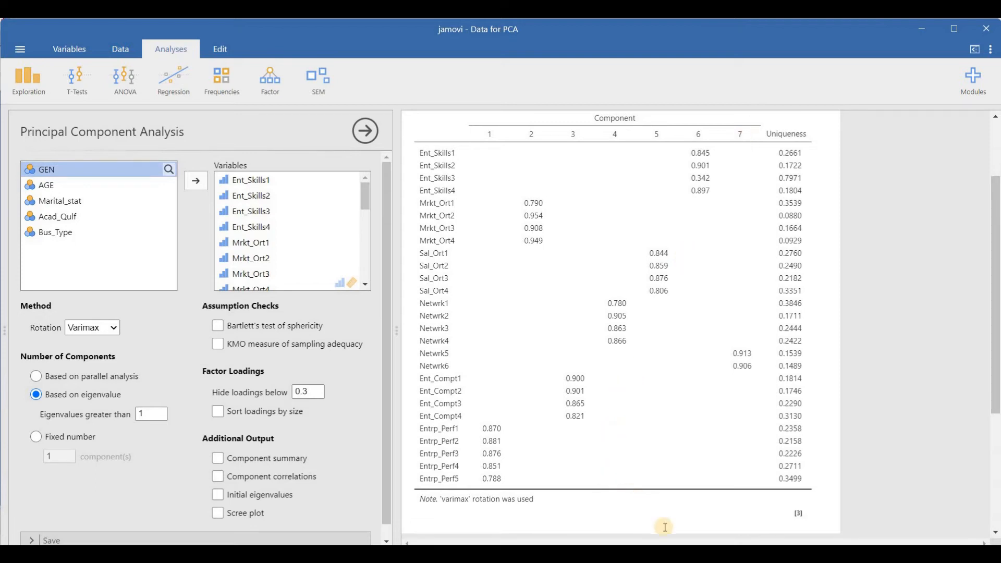
pyautogui.hotkey('alt', 'Tab')
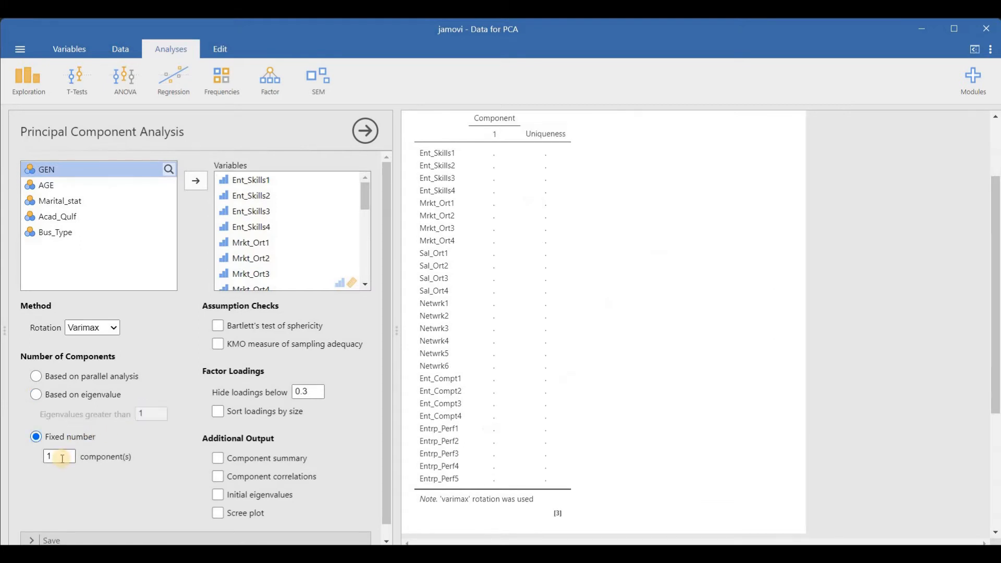
# Fix the number of components at 6 and enable Bartlett's test of sphericity and the KMO measure of sampling adequacy.
pyautogui.doubleClick(62, 458)
pyautogui.write('6')
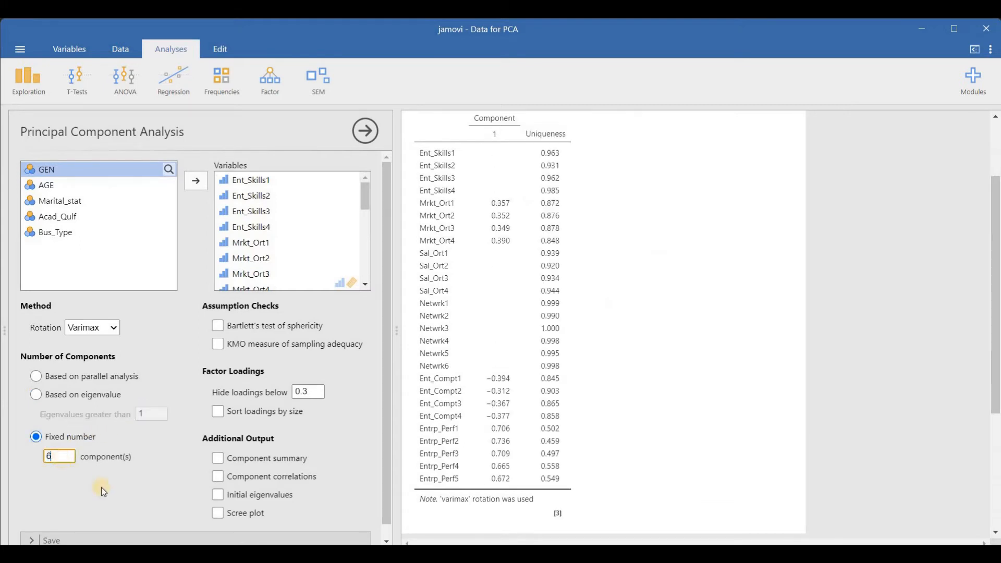
pyautogui.click(113, 502)
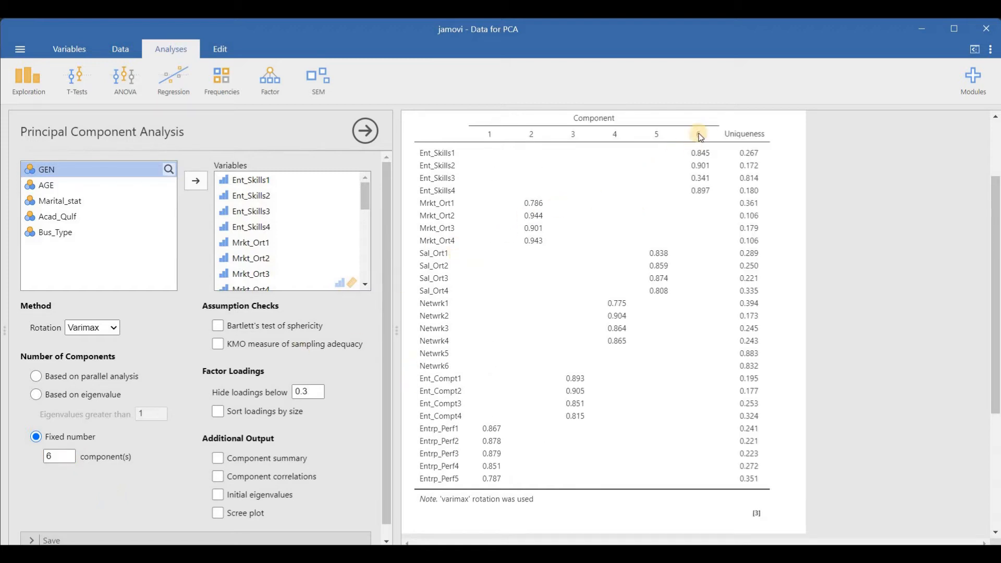
pyautogui.click(280, 323)
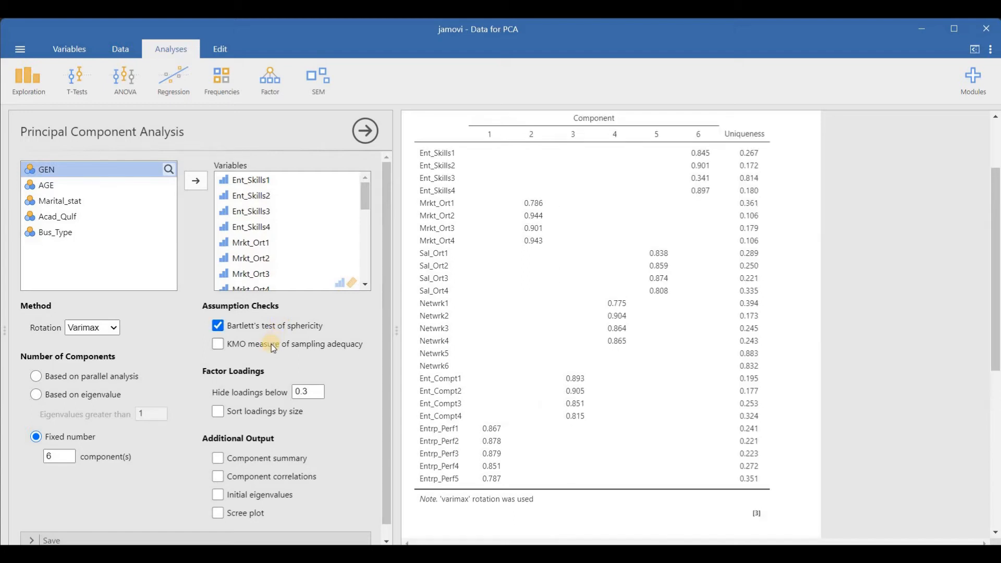
pyautogui.click(271, 344)
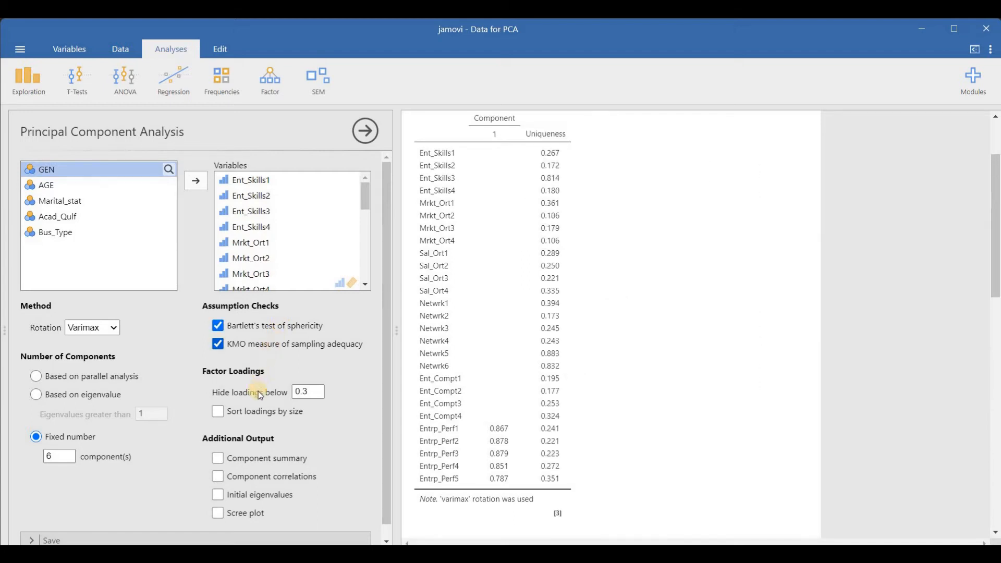
# Hide factor loadings below 0.4 and sort the loadings by size.
pyautogui.click(312, 392)
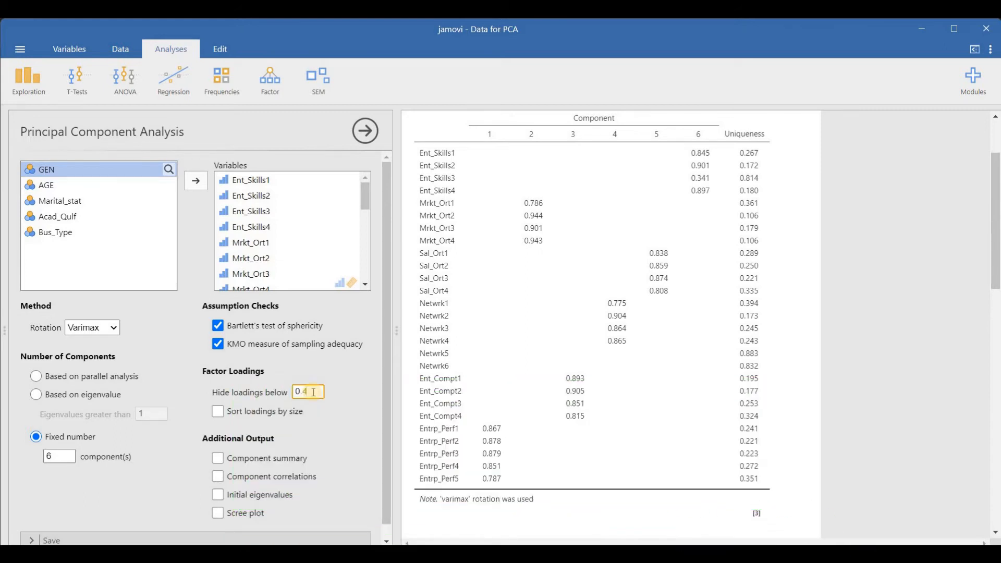
pyautogui.click(370, 426)
pyautogui.click(274, 412)
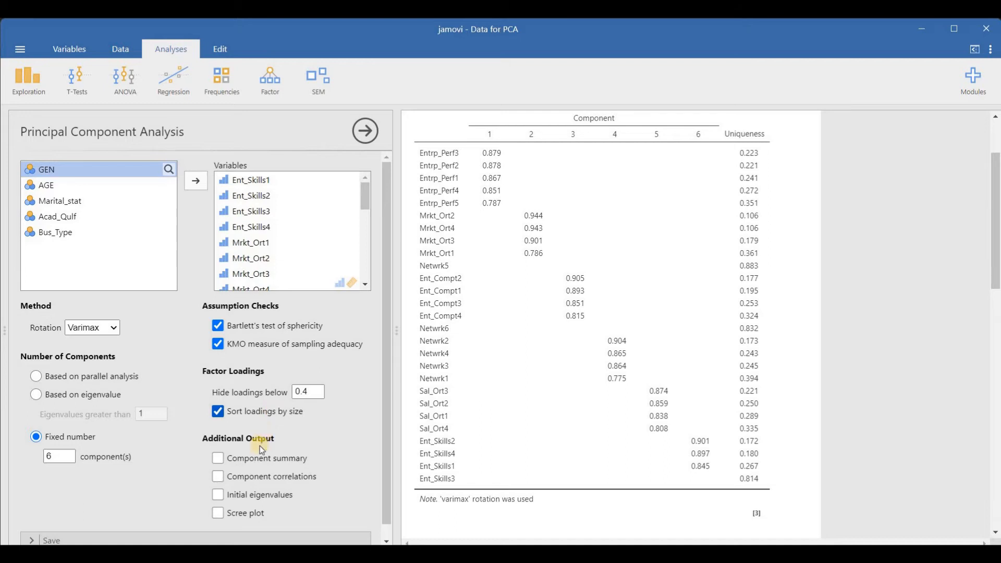
# Add the component summary, component correlations, initial eigenvalues and scree plot to the PCA output.
pyautogui.click(255, 458)
pyautogui.click(251, 474)
pyautogui.click(248, 496)
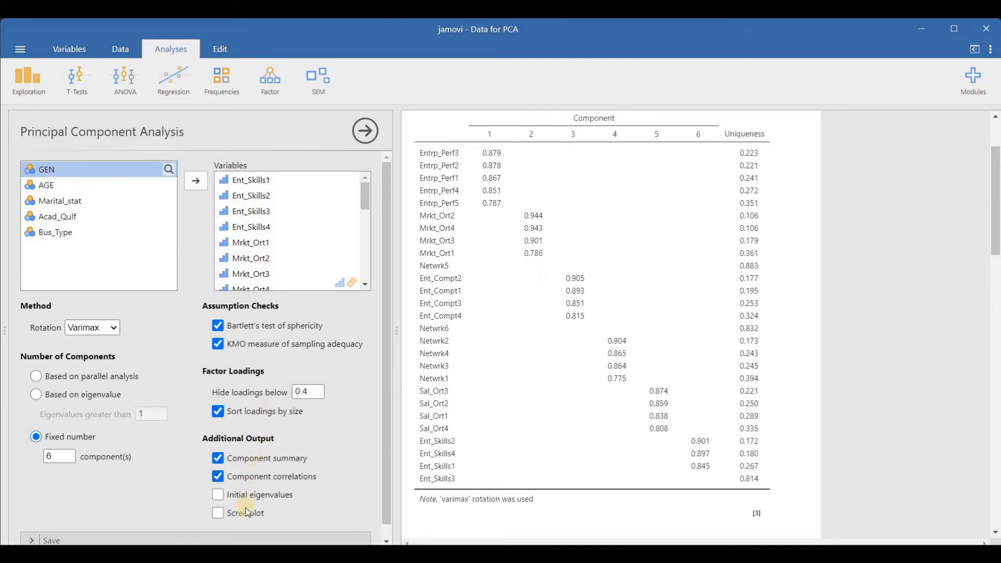
pyautogui.click(245, 514)
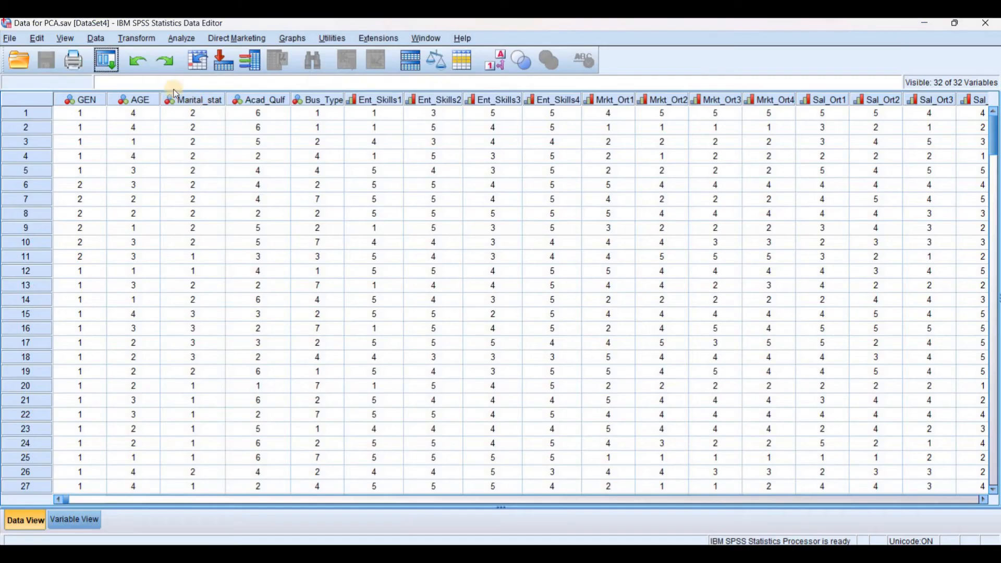
# In SPSS, start a dimension-reduction factor analysis using the variables Ent_Skills1 through Entrp_Perf5.
pyautogui.click(181, 39)
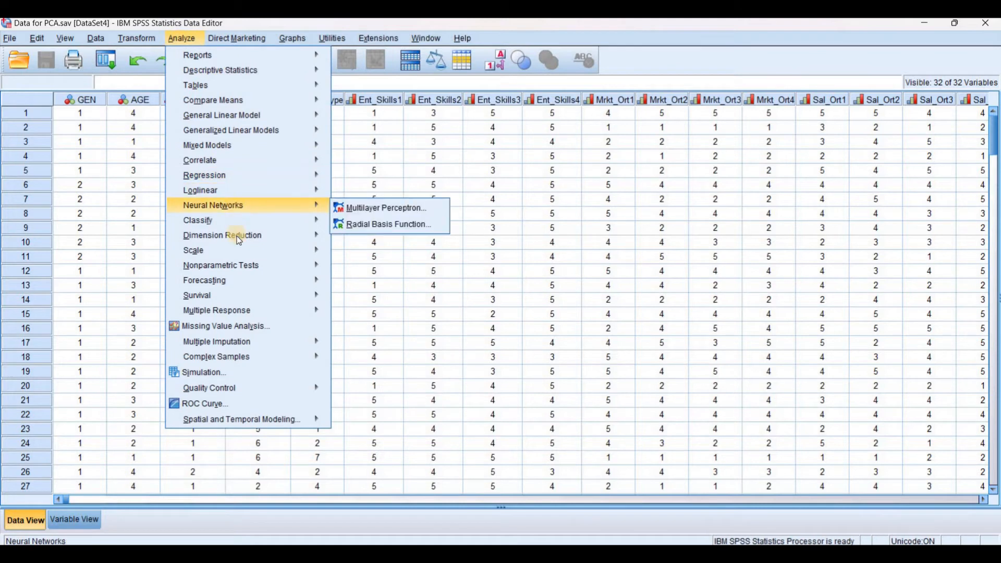
pyautogui.moveTo(241, 237)
pyautogui.click(342, 239)
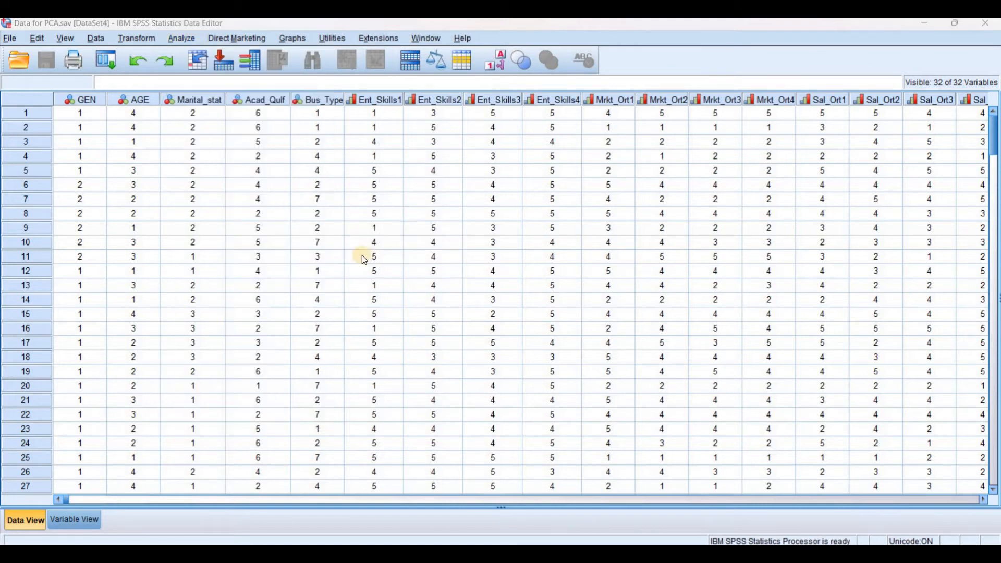
pyautogui.click(384, 284)
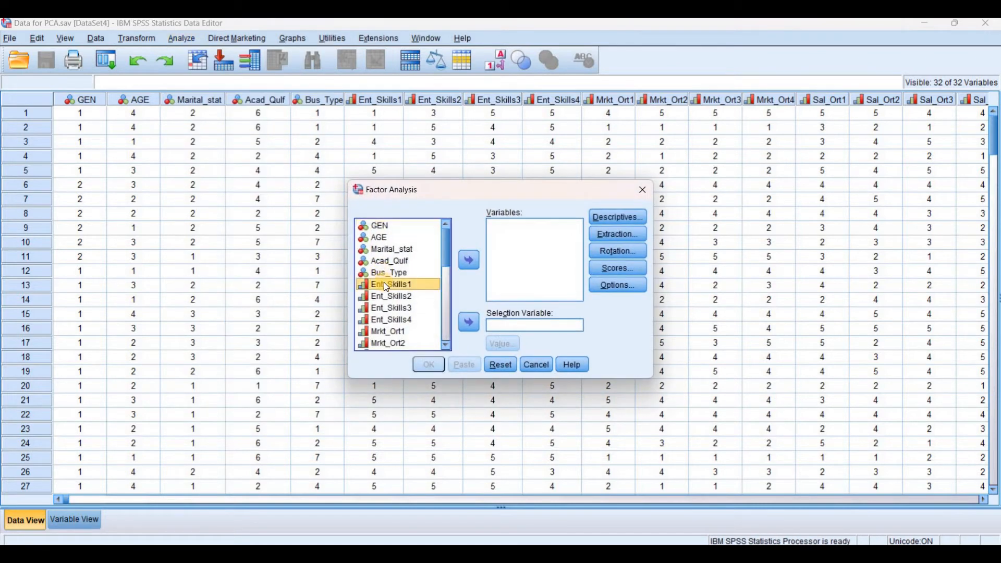
pyautogui.click(446, 339)
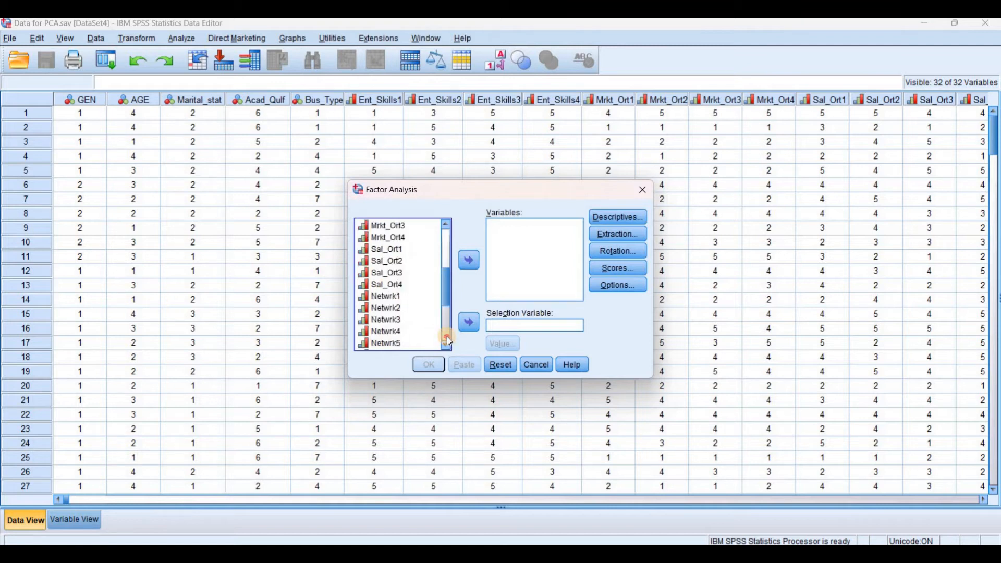
pyautogui.keyDown('shift'); pyautogui.click(402, 344); pyautogui.keyUp('shift')
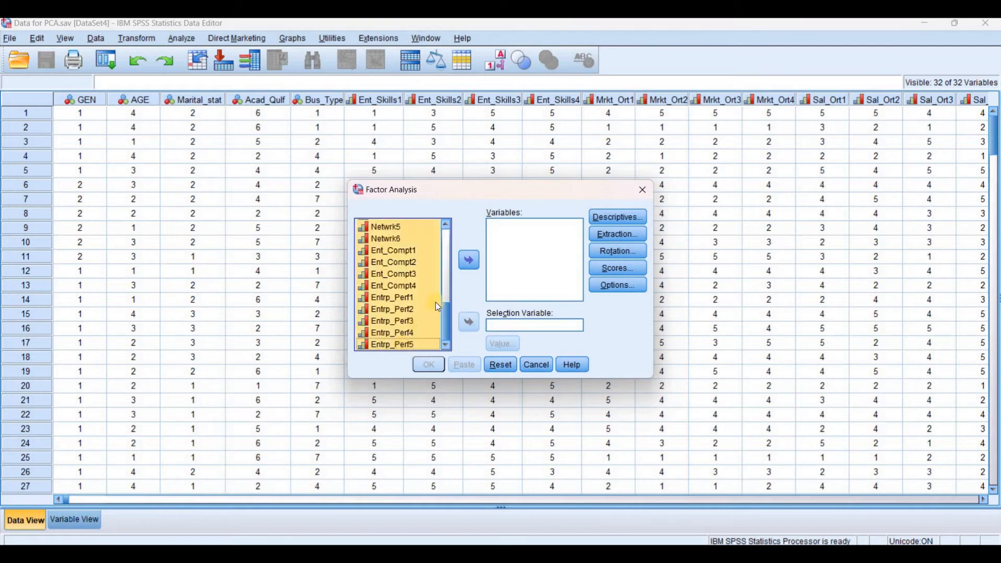
pyautogui.click(471, 259)
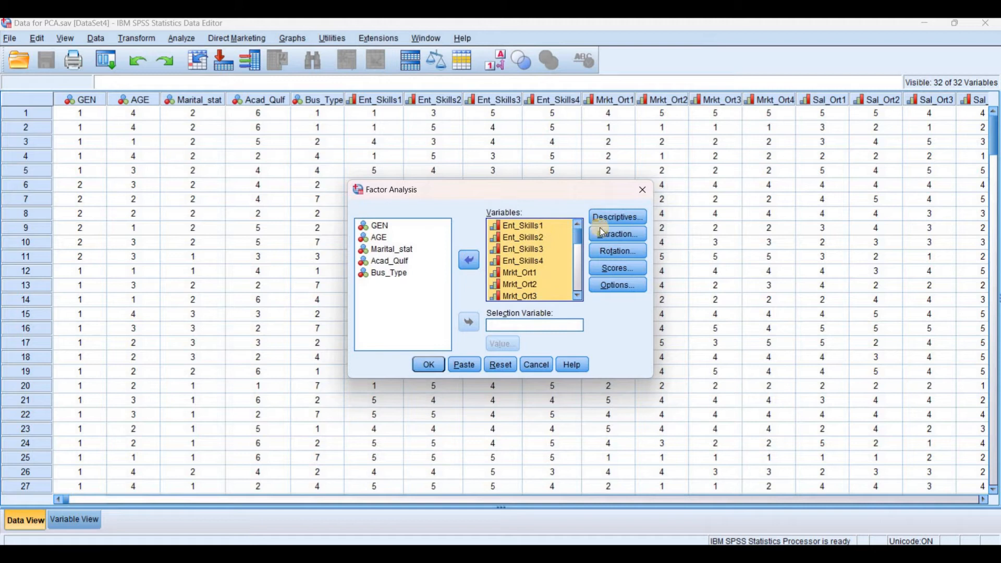
# Include KMO and Bartlett's test of sphericity and the anti-image matrix in the descriptives.
pyautogui.click(619, 219)
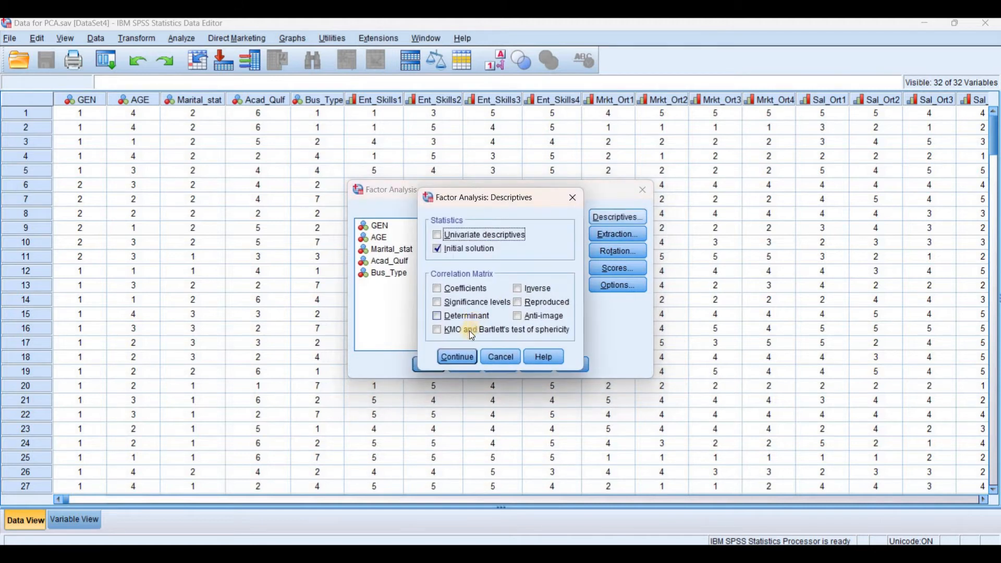
pyautogui.click(468, 331)
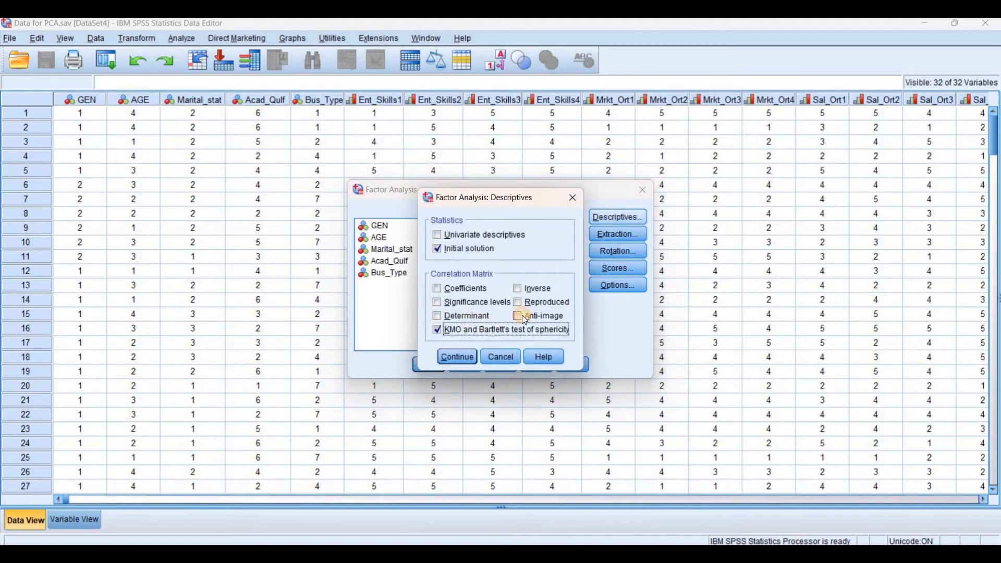
pyautogui.click(522, 314)
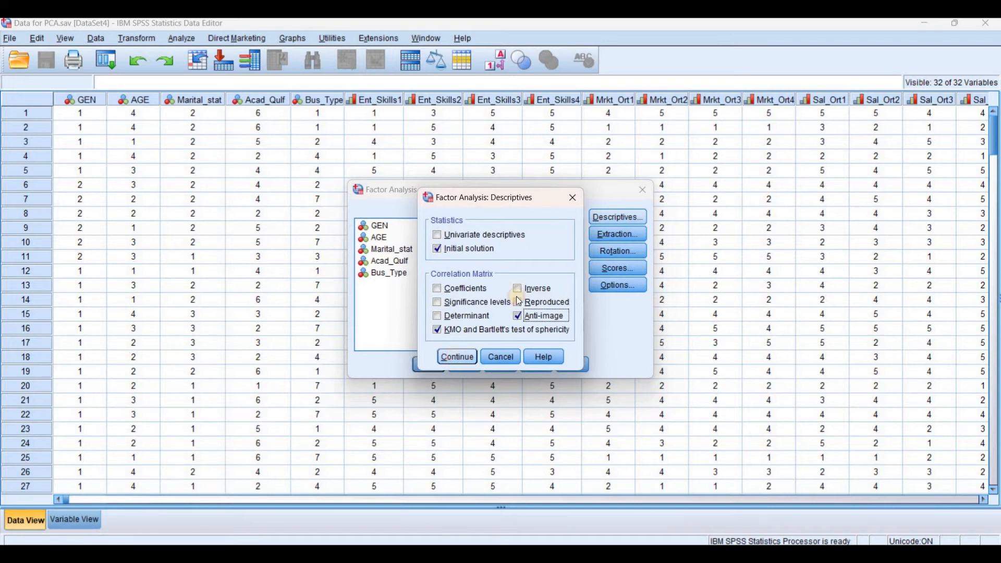
pyautogui.click(457, 357)
# Set the extraction to a fixed number of 6 factors, with the scree plot shown and the unrotated factor solution left out.
pyautogui.click(615, 233)
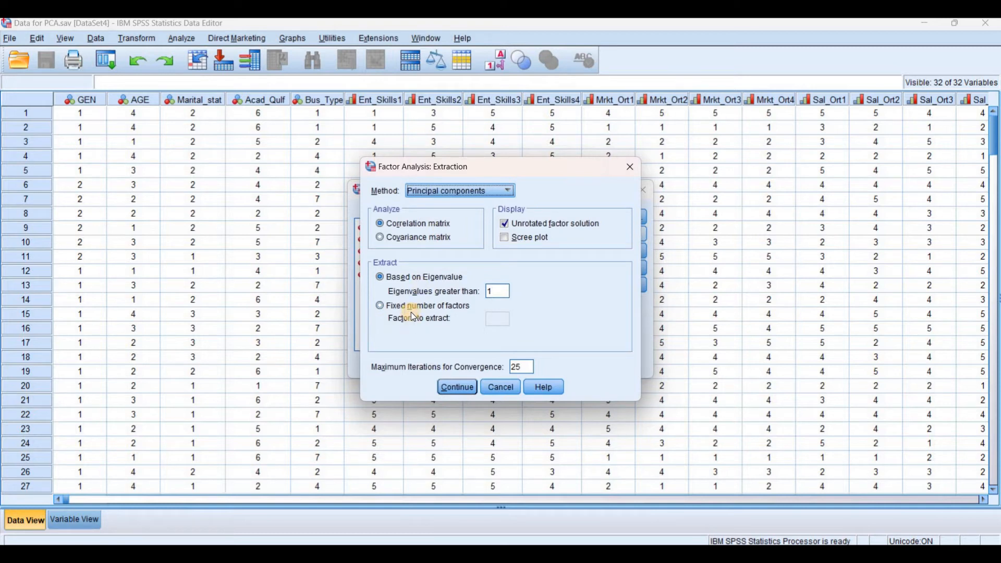
pyautogui.click(380, 306)
pyautogui.click(496, 319)
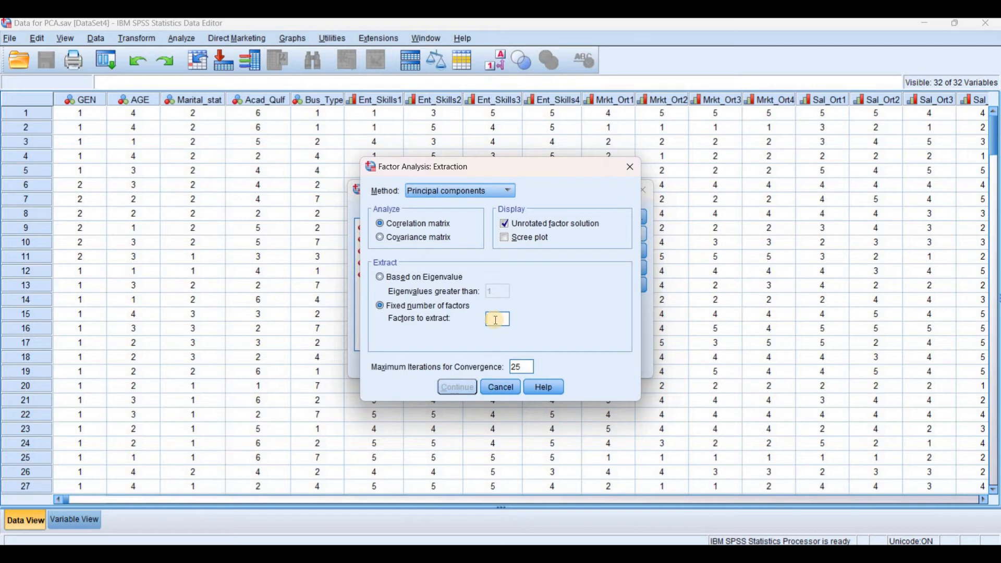
pyautogui.write('6')
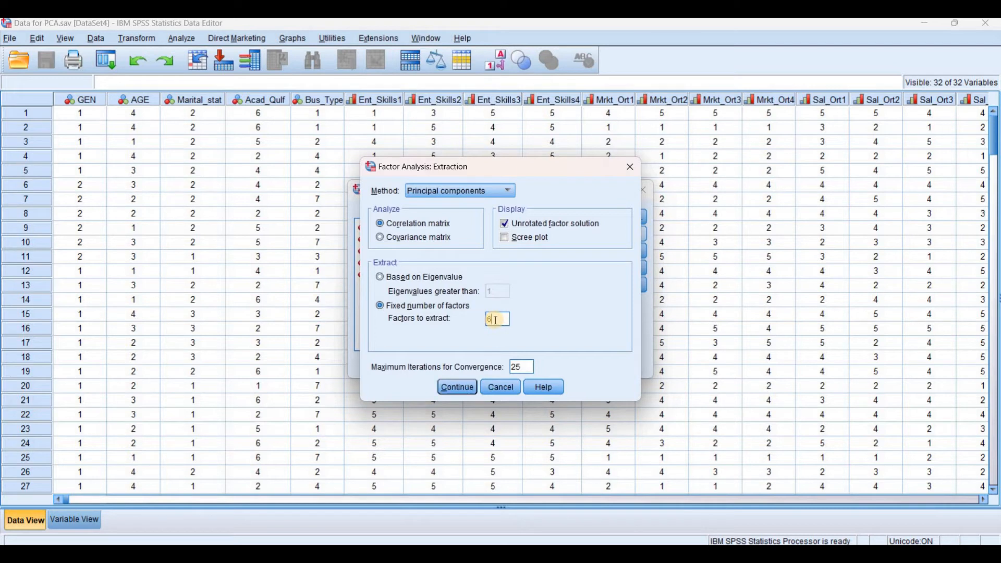
pyautogui.click(505, 238)
pyautogui.click(504, 223)
pyautogui.click(455, 388)
# Choose Varimax as the factor rotation method.
pyautogui.click(608, 254)
pyautogui.click(446, 249)
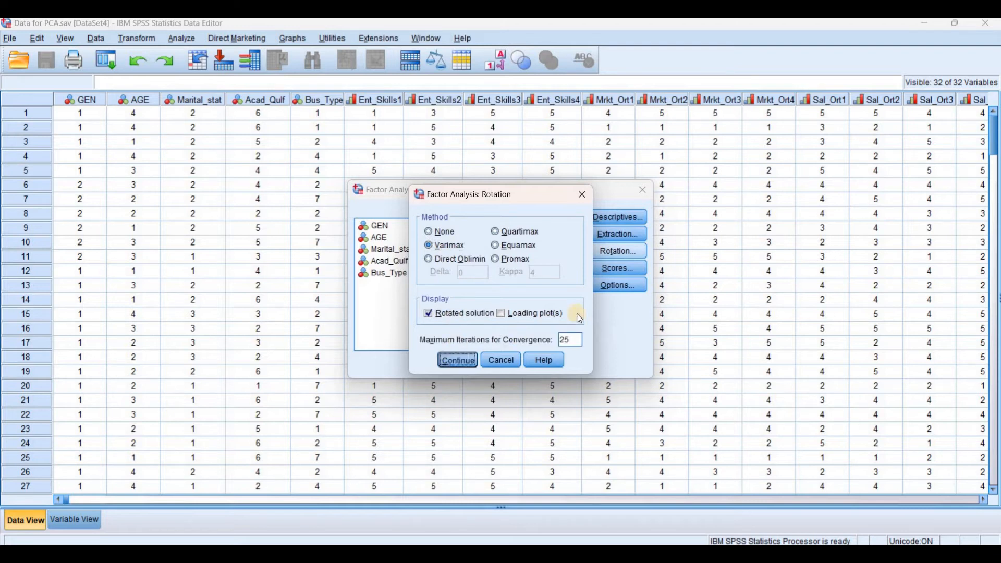
pyautogui.click(463, 363)
# Sort the coefficients by size, suppress those with an absolute value below .4, and run the factor analysis.
pyautogui.click(611, 284)
pyautogui.click(474, 302)
pyautogui.click(478, 313)
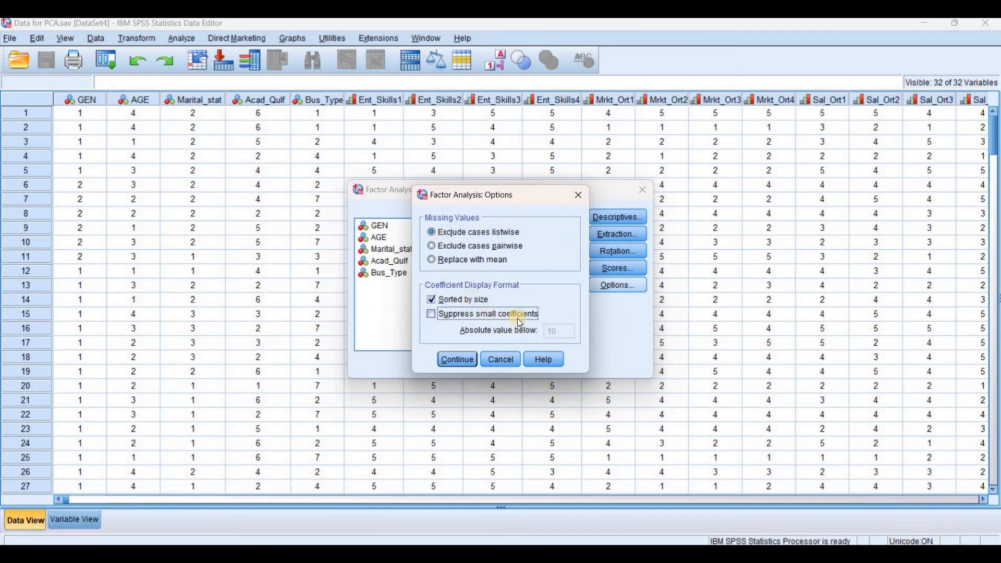
pyautogui.doubleClick(561, 332)
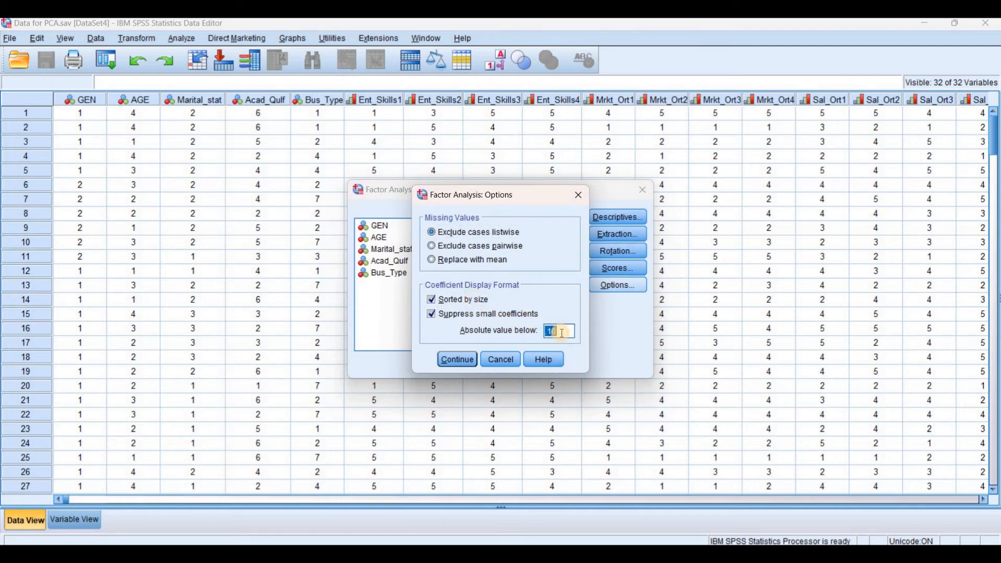
pyautogui.press('BackSpace')
pyautogui.write('4')
pyautogui.click(447, 359)
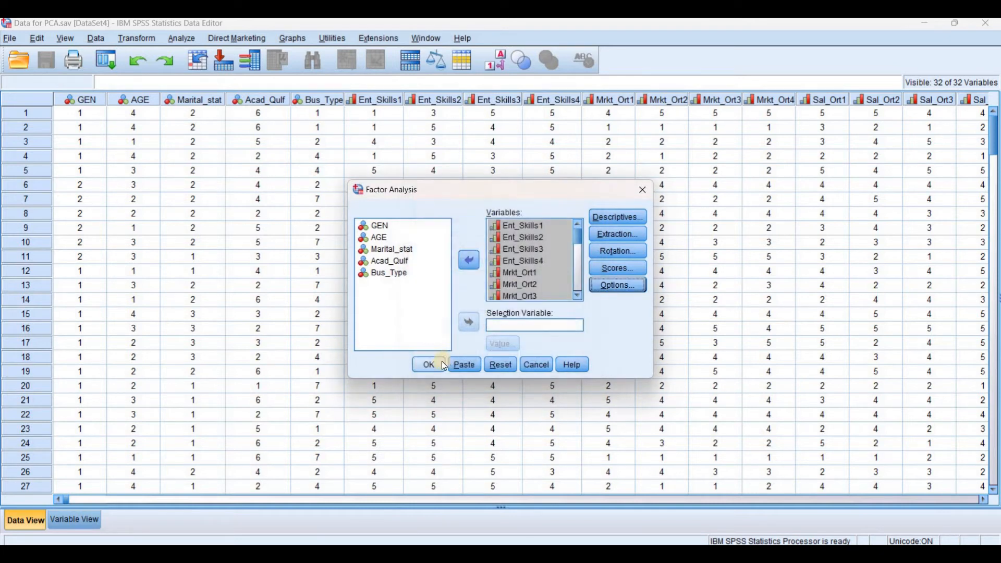
pyautogui.click(421, 366)
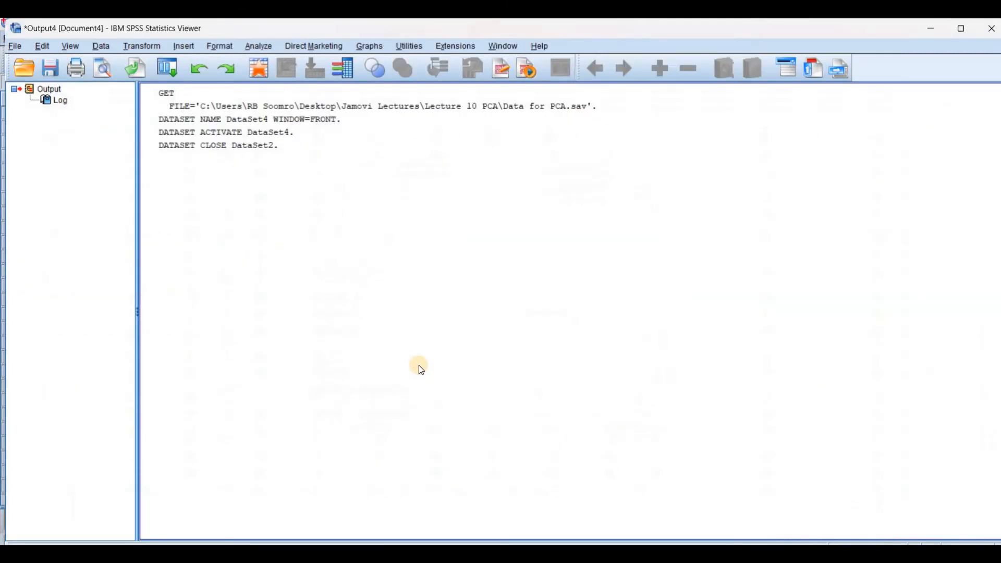
# Compare the KMO and Bartlett's test results in the SPSS output with the corresponding tables in jamovi.
pyautogui.click(395, 149)
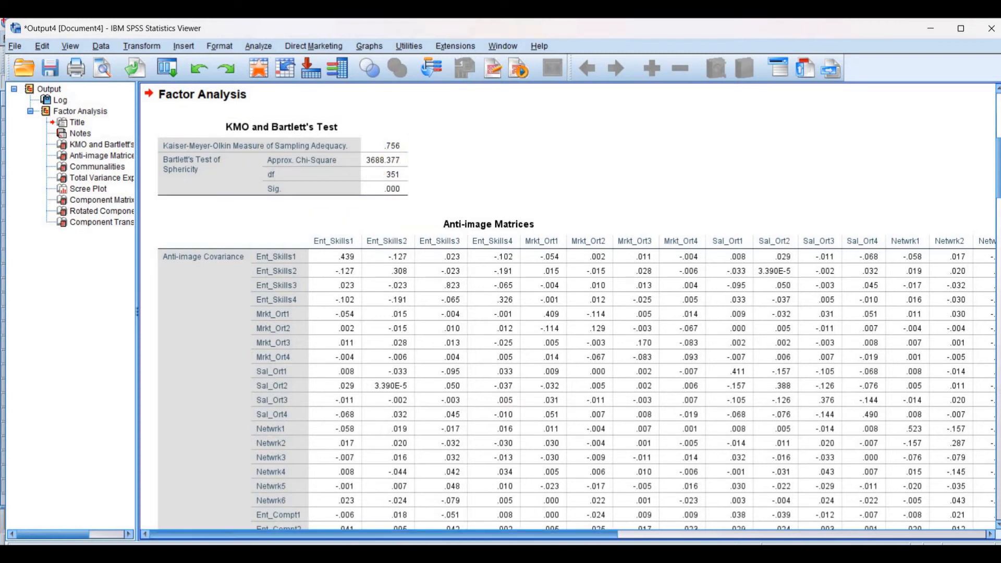
pyautogui.click(542, 551)
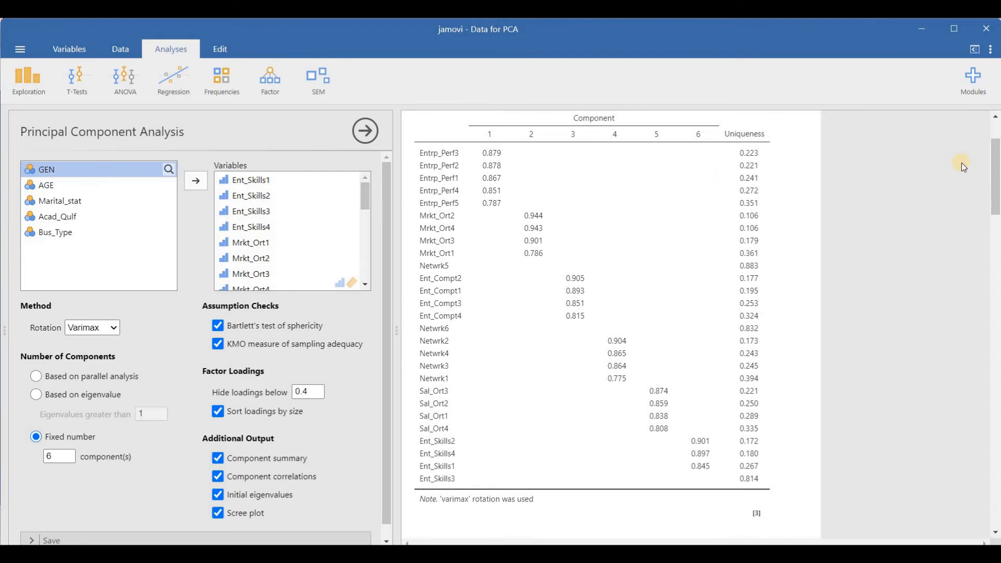
pyautogui.moveTo(995, 178); pyautogui.dragTo(995, 319)
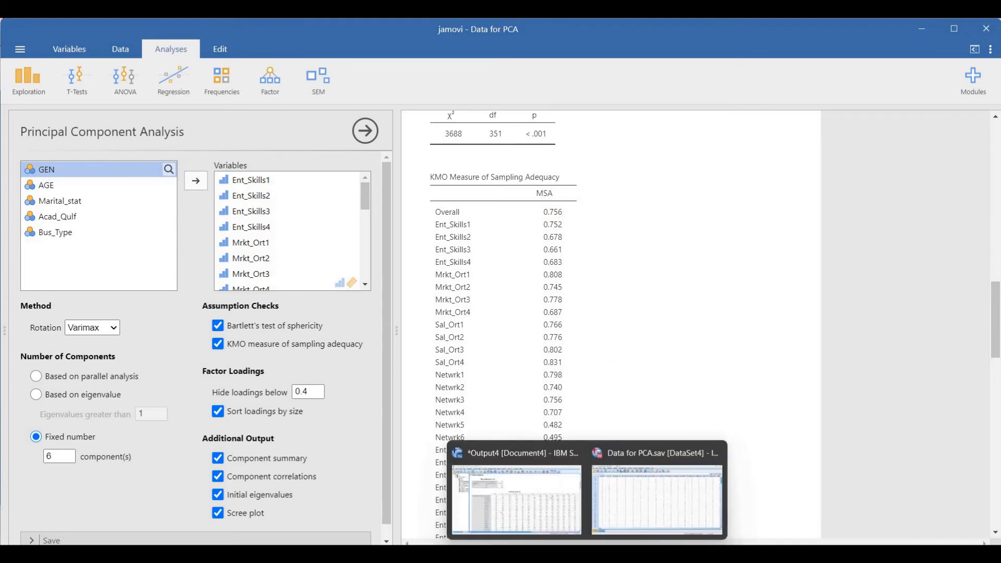
pyautogui.click(538, 519)
pyautogui.click(382, 152)
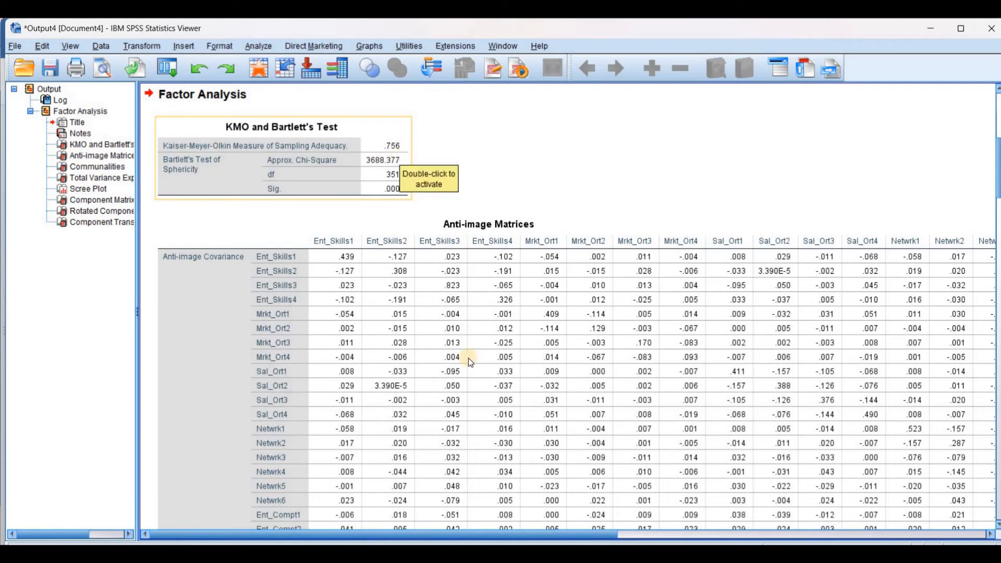
pyautogui.moveTo(587, 554)
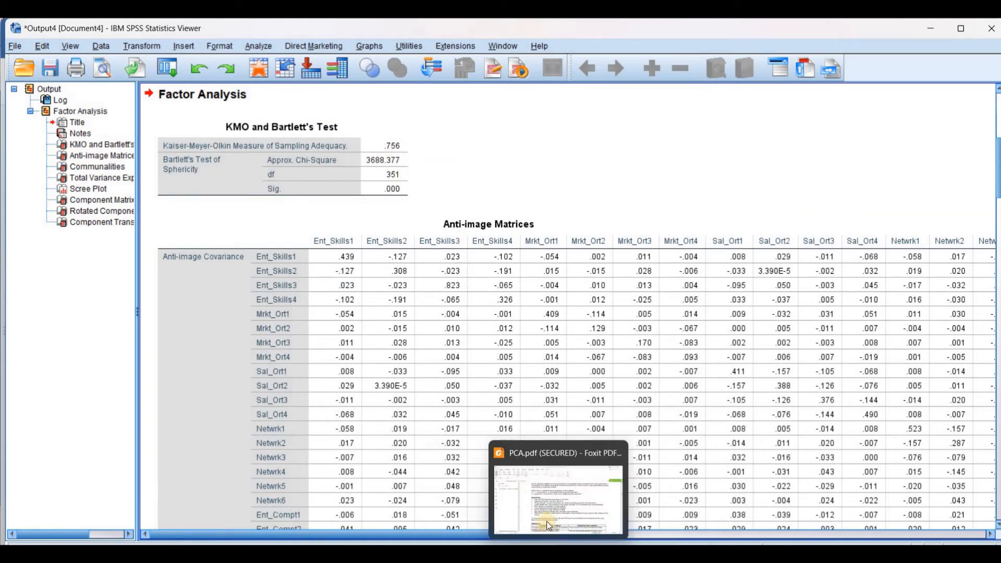
pyautogui.click(545, 453)
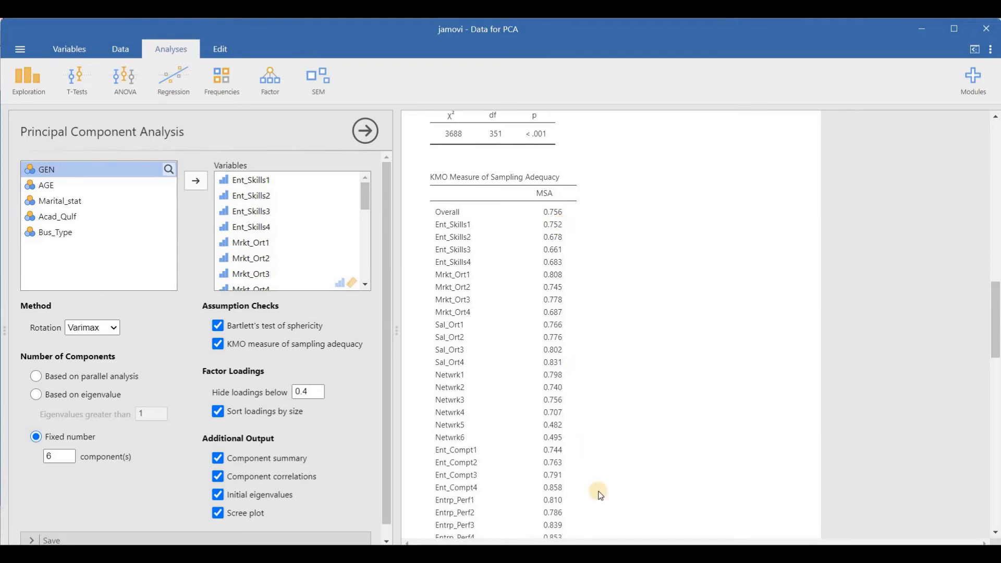
# Return to the SPSS output and examine the diagonal of the anti-image correlation matrix against jamovi's per-variable KMO values.
pyautogui.moveTo(587, 554)
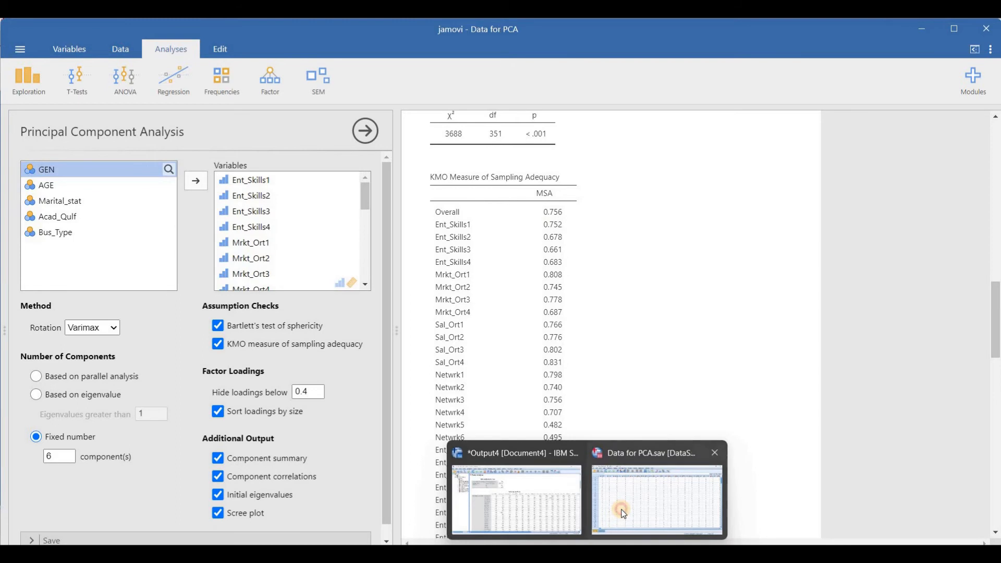
pyautogui.click(623, 513)
pyautogui.click(541, 502)
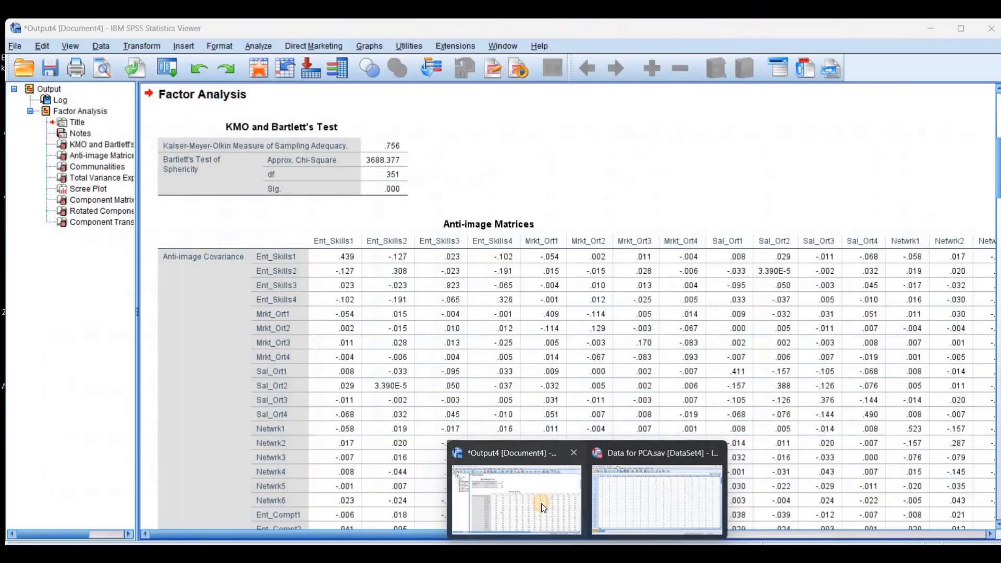
pyautogui.moveTo(998, 183); pyautogui.dragTo(999, 201)
pyautogui.scroll(-10, 322, 159)
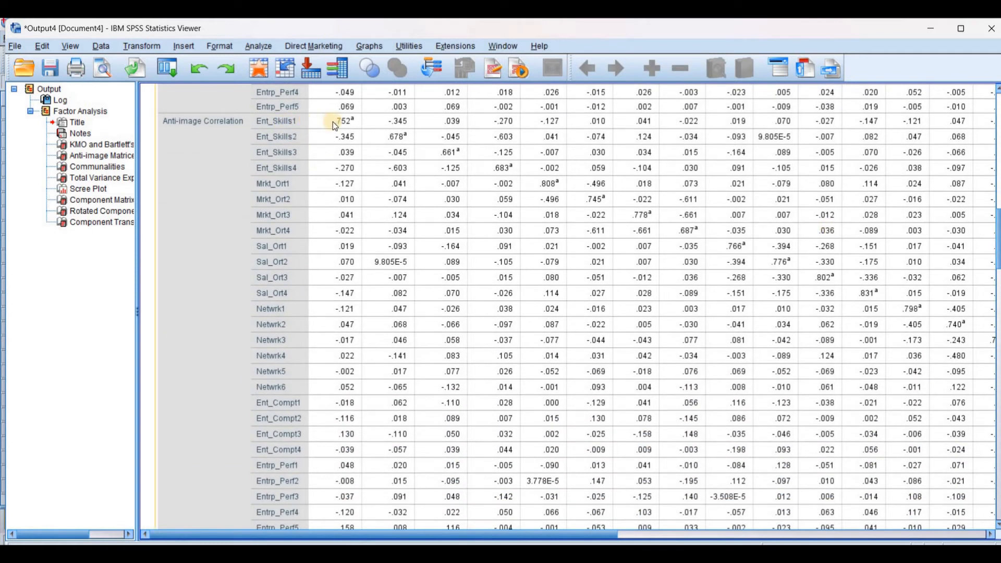
pyautogui.click(346, 120)
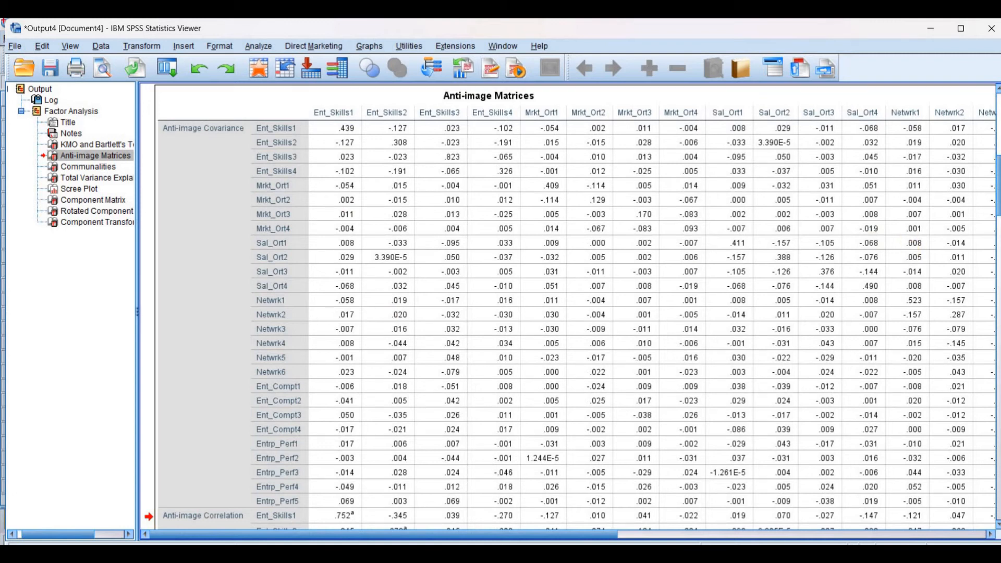
# Examine the anti-image correlation diagonal for all variables and continue to the Communalities table in the SPSS output.
pyautogui.scroll(-10, 909, 243)
pyautogui.scroll(-2, 573, 307)
pyautogui.scroll(4, 572, 307)
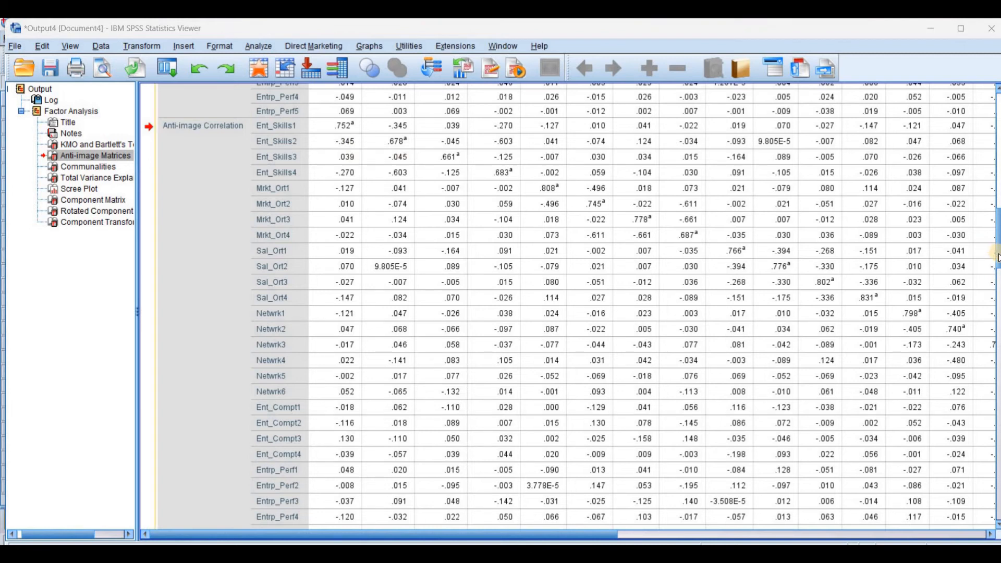
pyautogui.moveTo(998, 256); pyautogui.dragTo(998, 287)
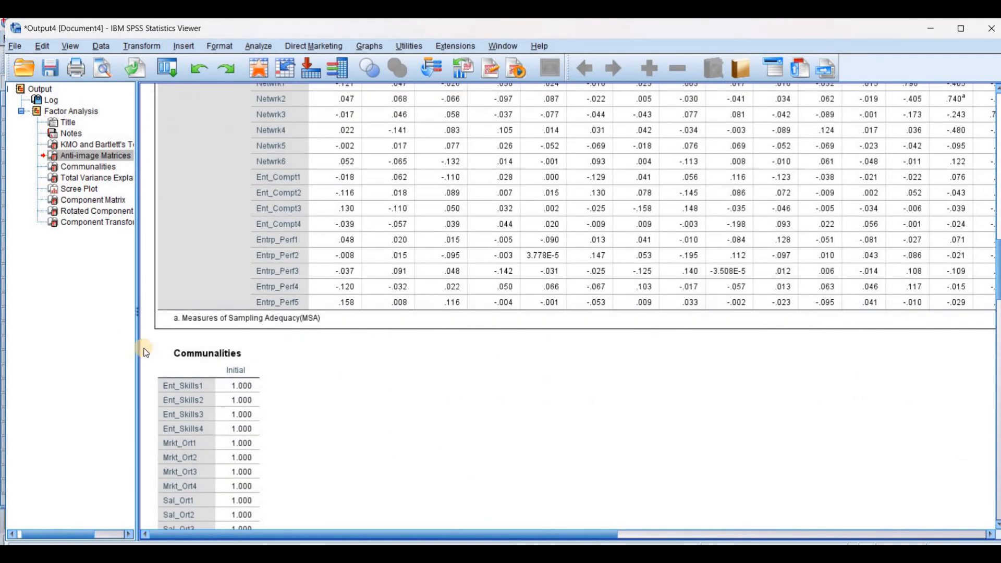
pyautogui.moveTo(991, 282); pyautogui.dragTo(983, 243)
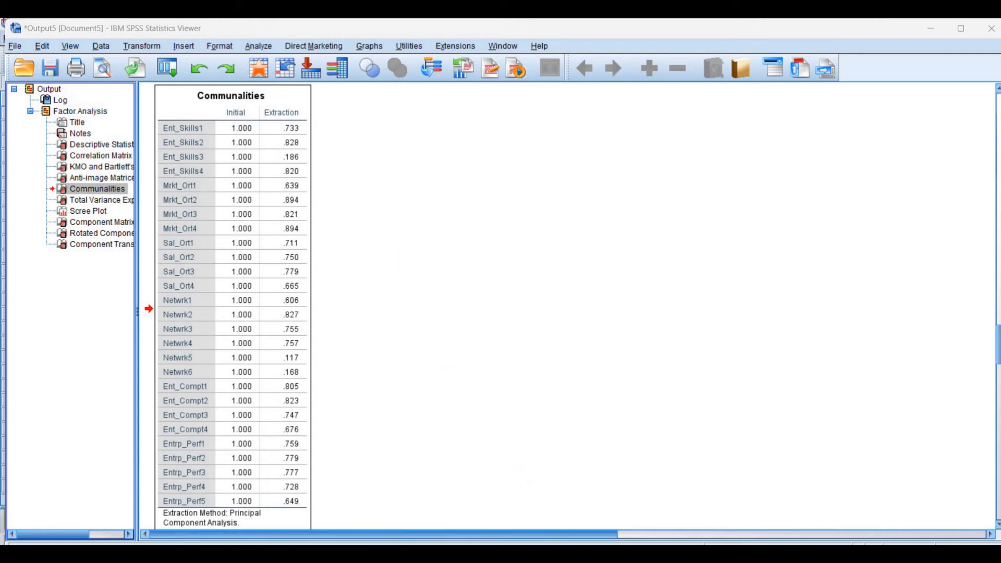
# Switch to PCA.pdf in Foxit PDF Reader and highlight the definition of communality in the Definitions section.
pyautogui.click(545, 553)
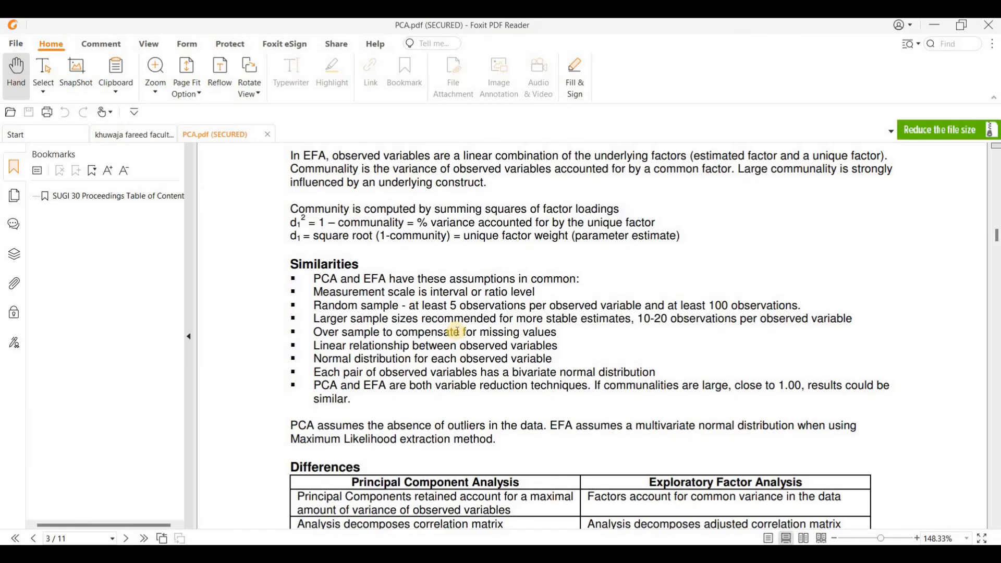
pyautogui.scroll(15, 457, 332)
pyautogui.scroll(15, 456, 333)
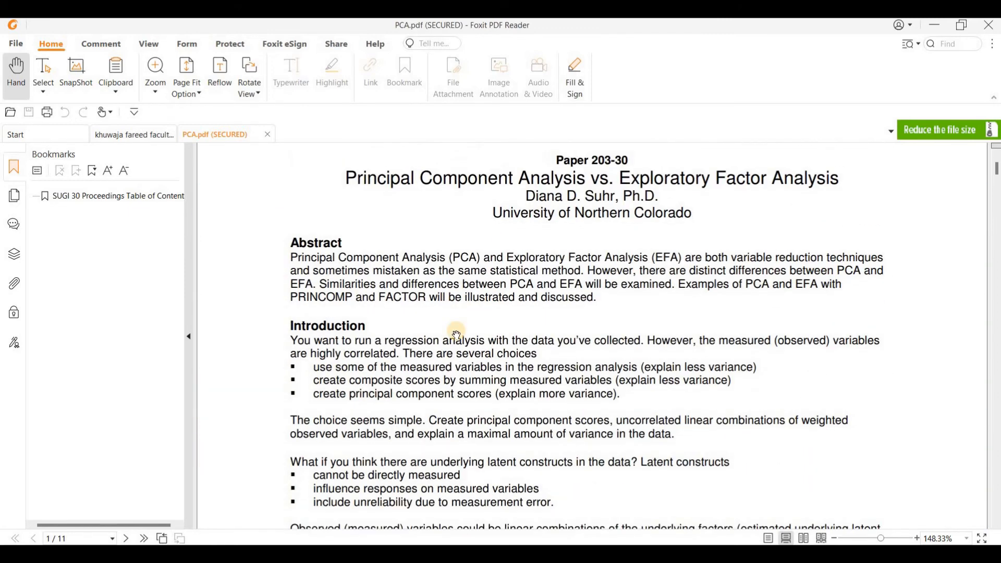
pyautogui.scroll(-6, 456, 333)
pyautogui.moveTo(370, 460); pyautogui.dragTo(736, 457)
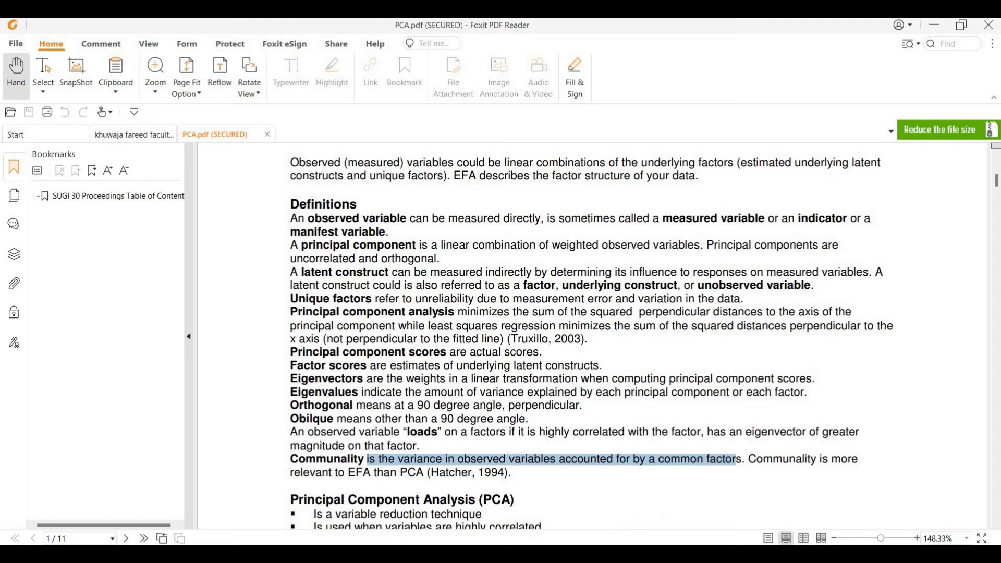
# Copy the Communalities table from the SPSS output and paste it into the empty Excel sheet at A1.
pyautogui.moveTo(586, 552)
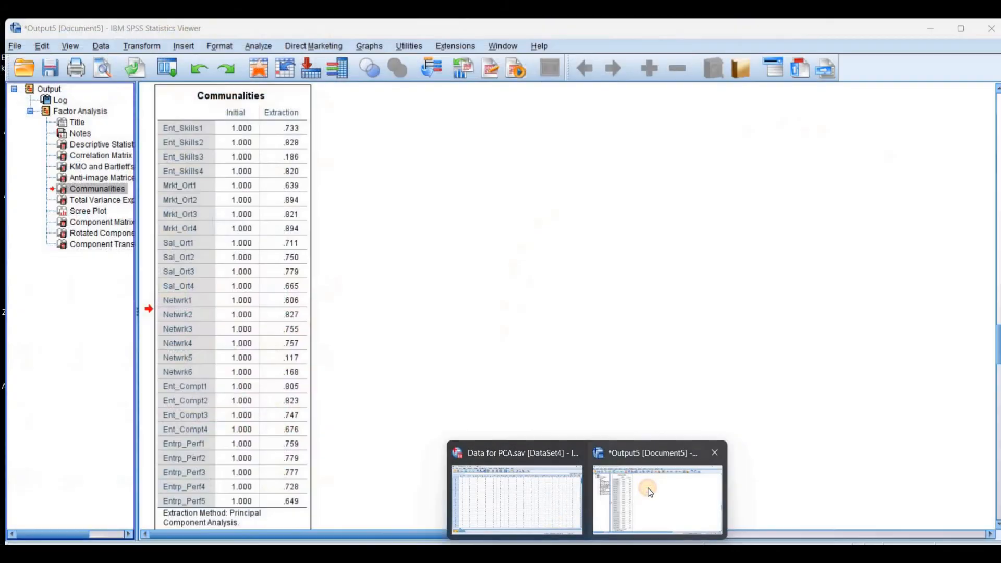
pyautogui.click(650, 492)
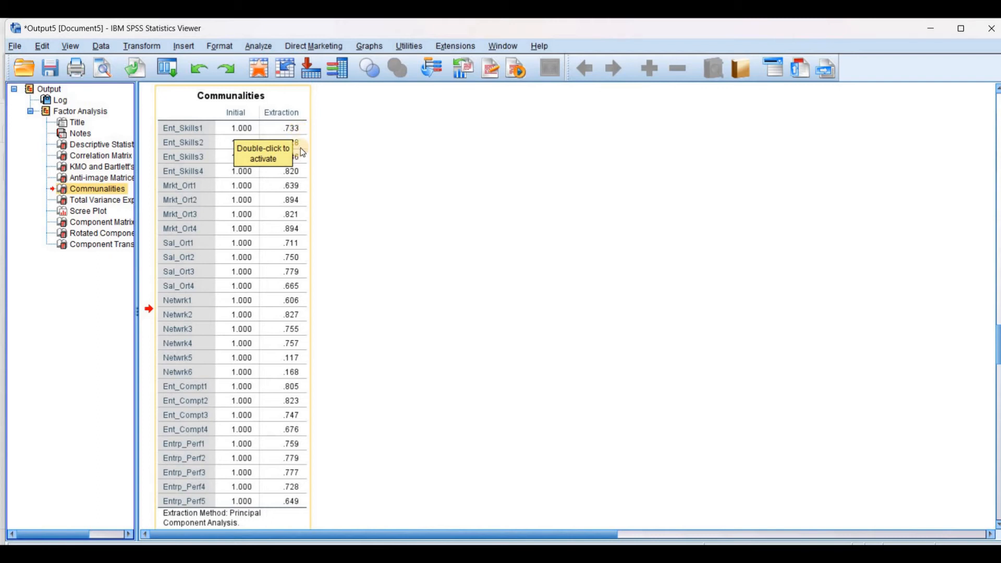
pyautogui.rightClick(294, 185)
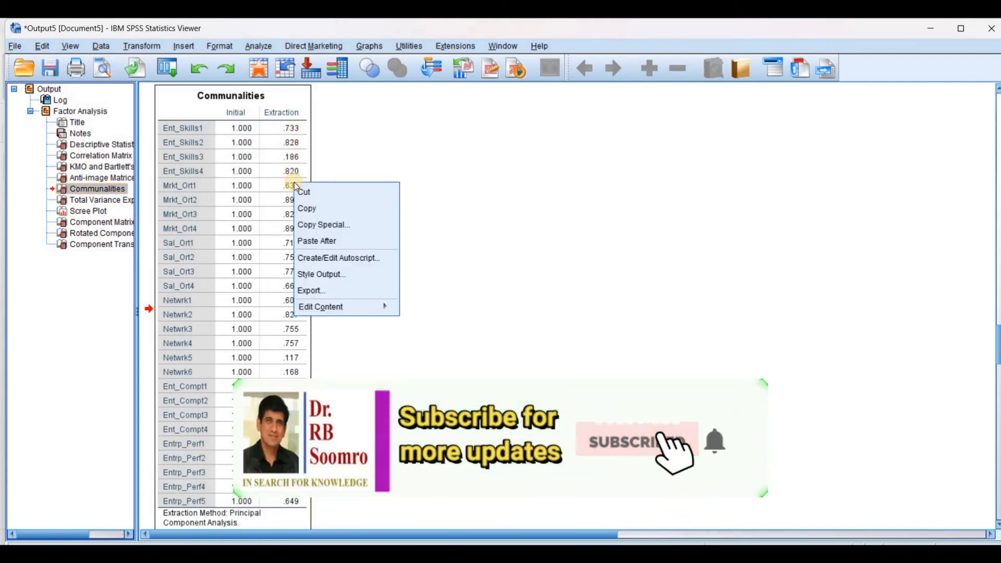
pyautogui.click(312, 207)
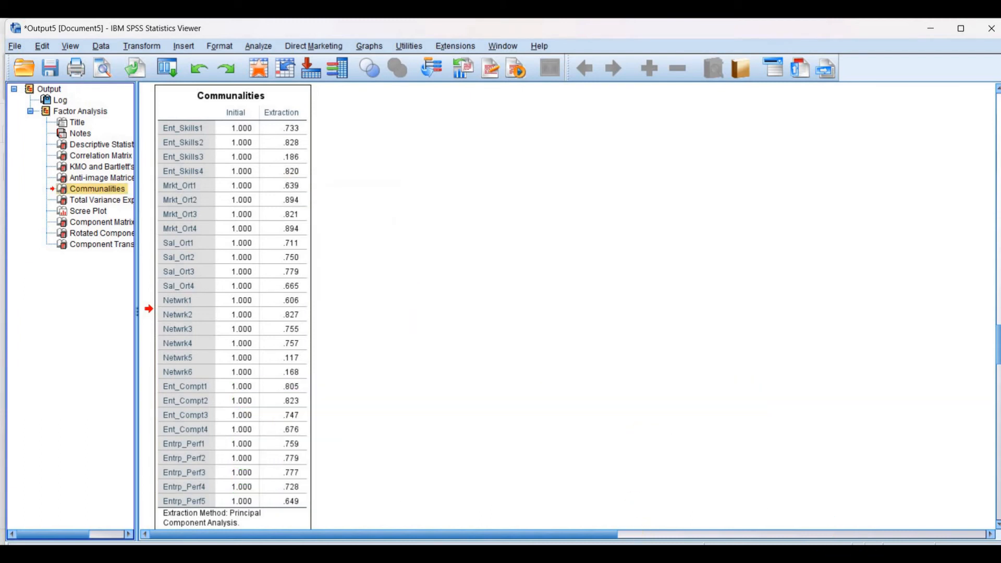
pyautogui.click(644, 554)
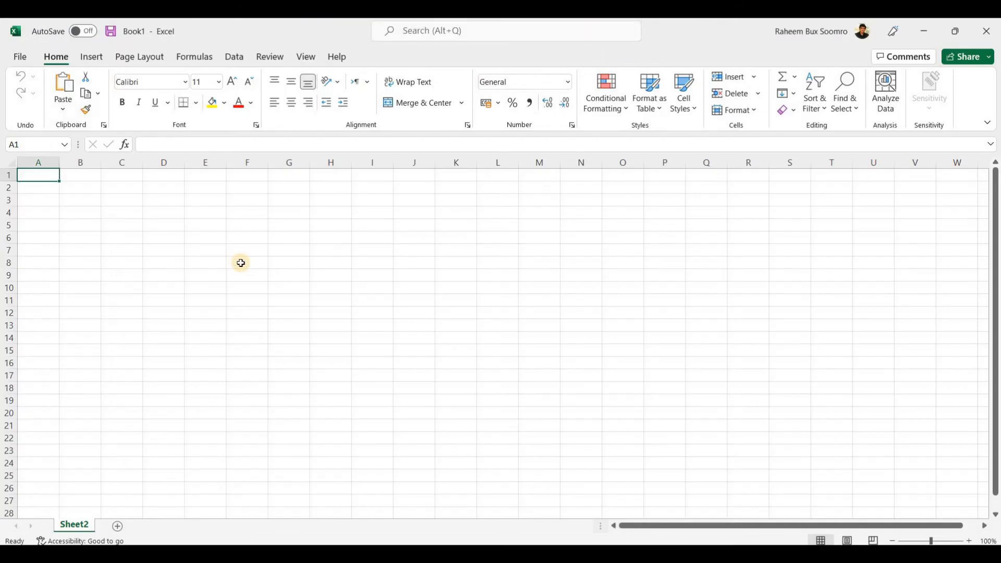
pyautogui.hotkey('ctrl', 'v')
pyautogui.click(241, 262)
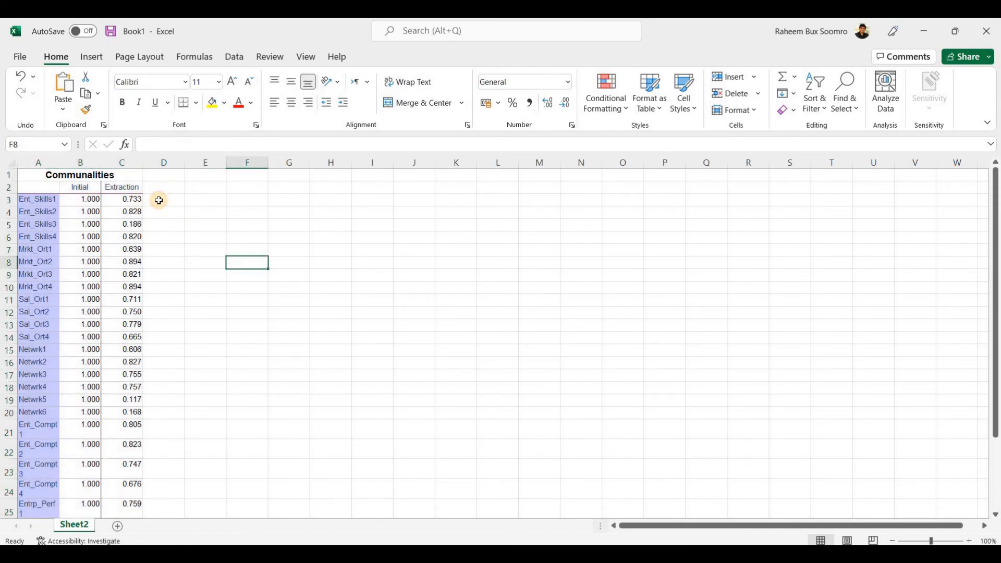
# Enter the formula =1-C3 in cell D3 to compute the uniqueness of Ent_Skills1.
pyautogui.click(159, 200)
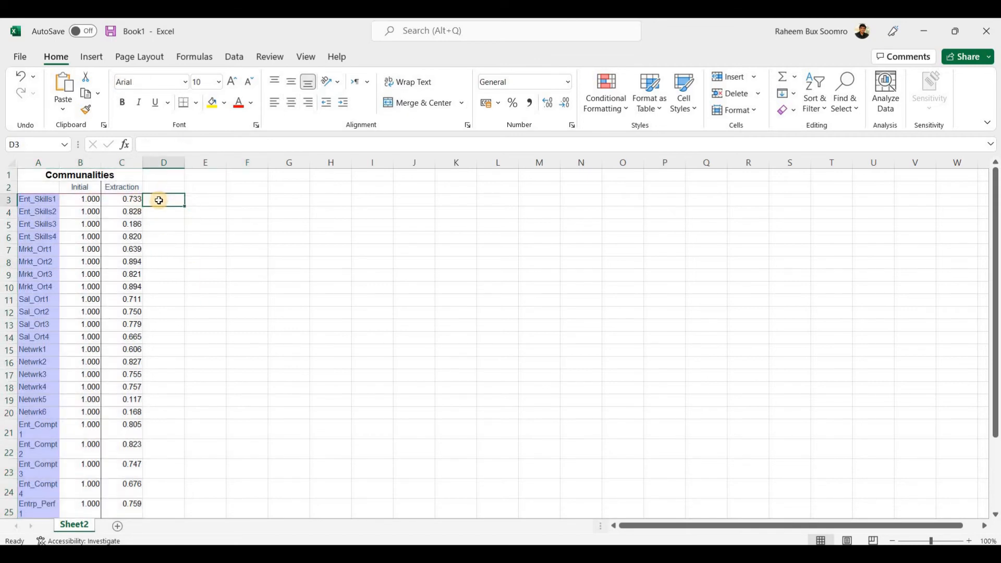
pyautogui.write('=')
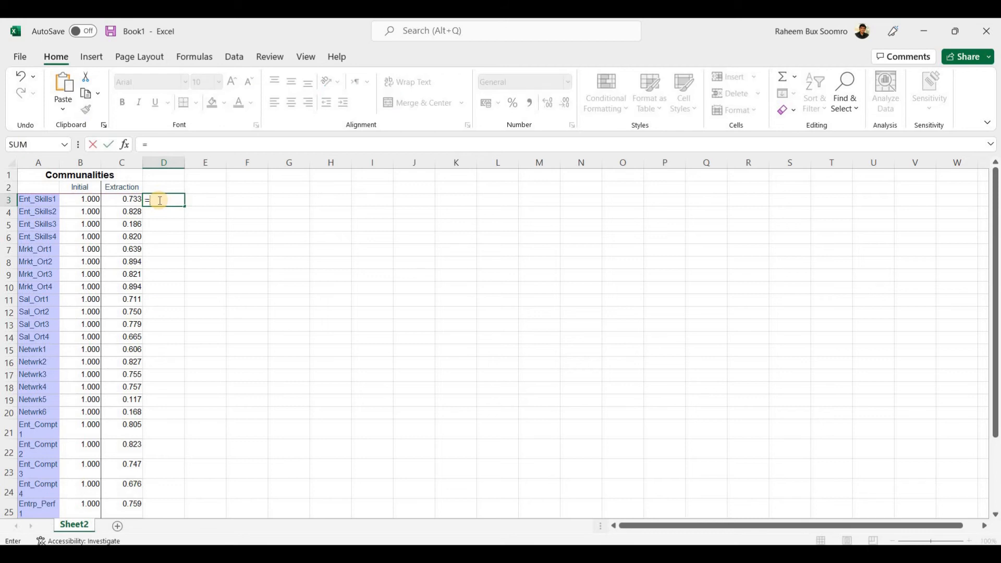
pyautogui.write('1-')
pyautogui.click(138, 200)
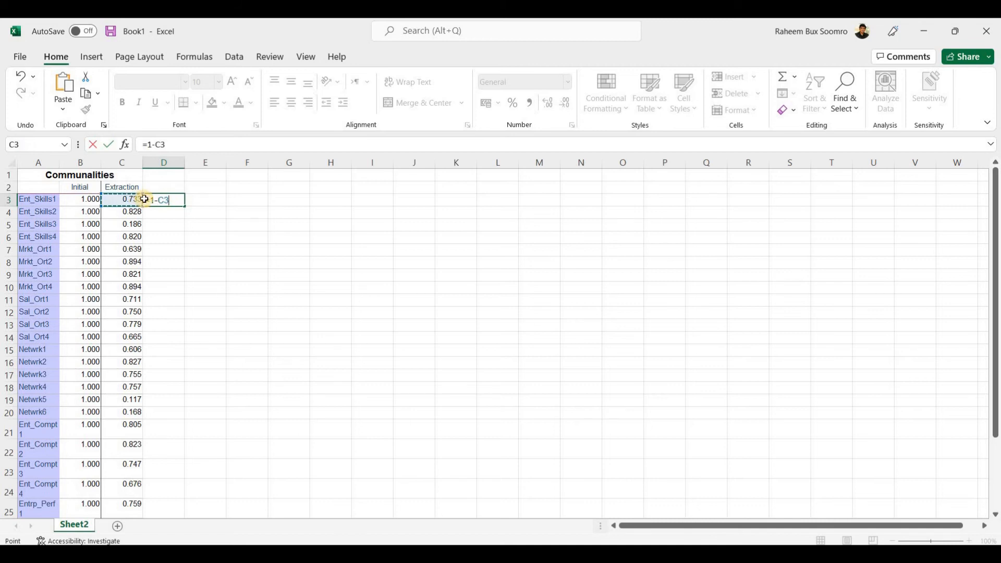
pyautogui.press('Return')
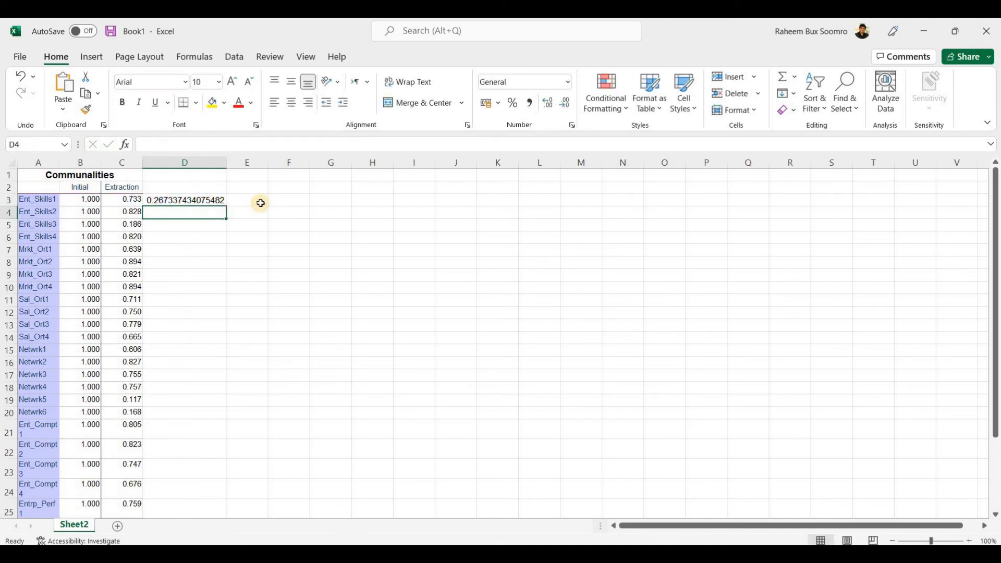
# Fill the uniqueness formula from D3 down to D29 for all the variables.
pyautogui.click(242, 202)
pyautogui.click(198, 200)
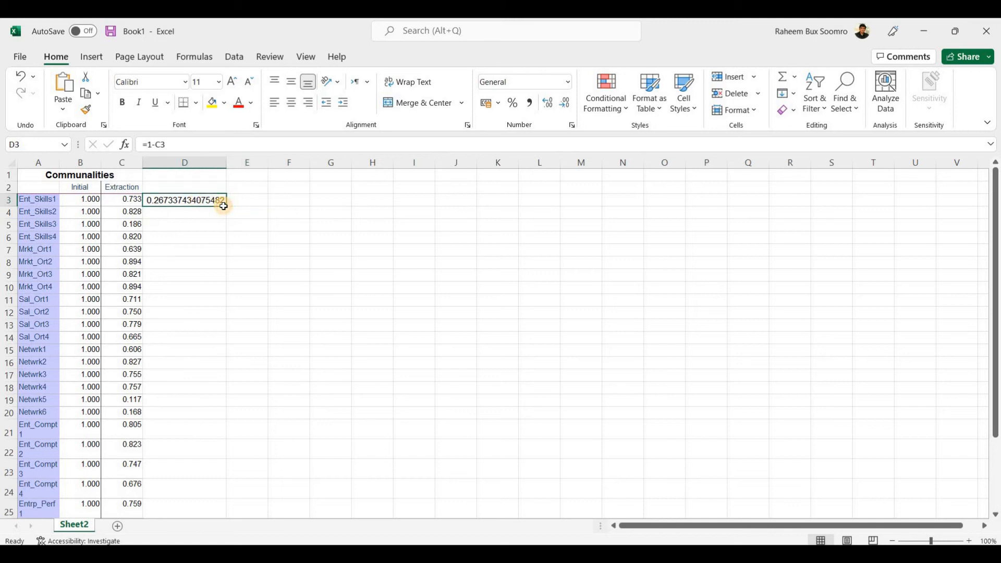
pyautogui.moveTo(226, 206); pyautogui.dragTo(221, 509)
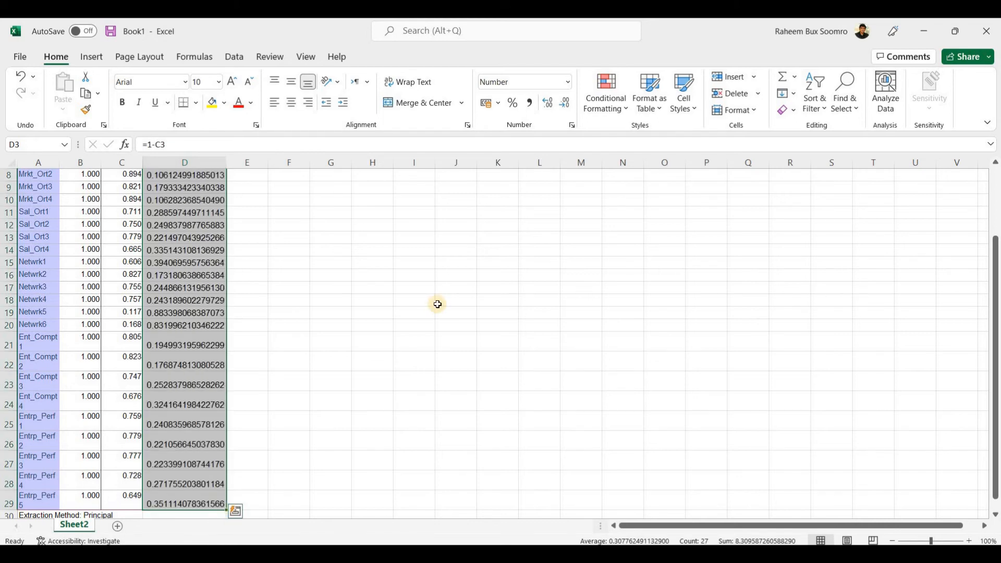
# Format the calculated uniqueness values in column D to three decimal places.
pyautogui.click(565, 103)
pyautogui.click(564, 103)
pyautogui.click(564, 103)
pyautogui.click(565, 103)
pyautogui.click(564, 104)
pyautogui.click(564, 103)
pyautogui.click(564, 103)
pyautogui.click(564, 103)
pyautogui.click(564, 103)
pyautogui.click(564, 103)
pyautogui.click(564, 103)
pyautogui.click(564, 103)
pyautogui.click(564, 103)
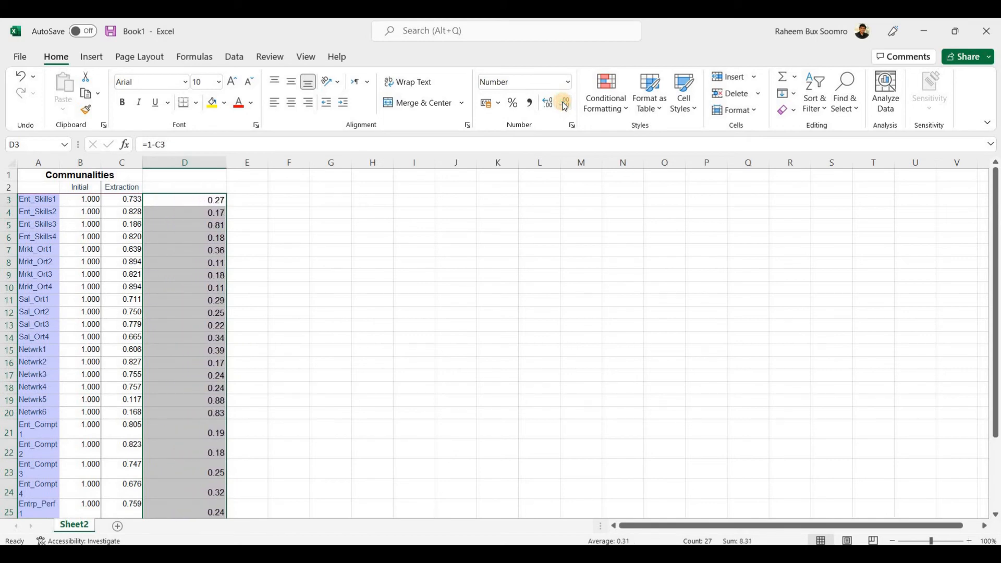
pyautogui.click(545, 104)
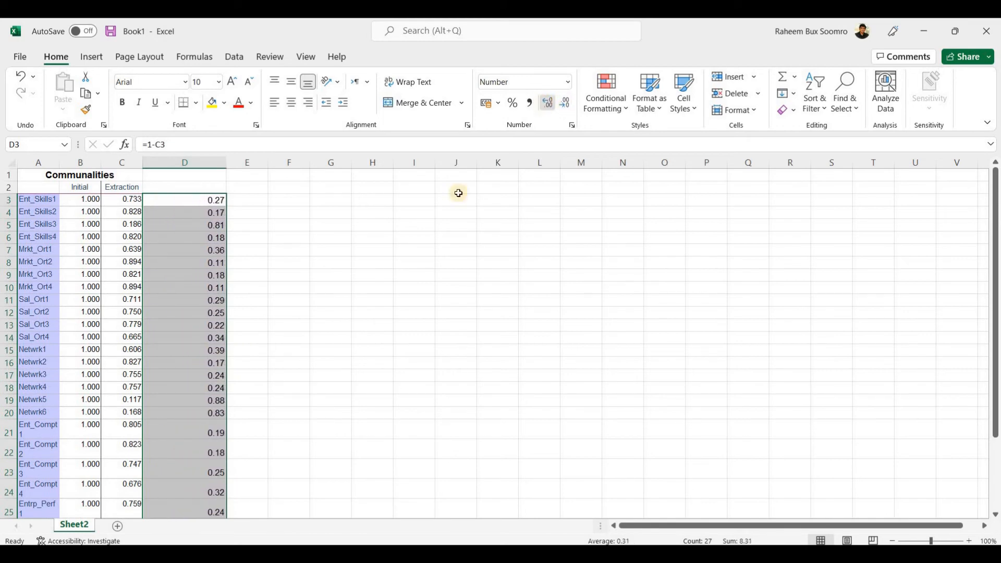
pyautogui.click(386, 266)
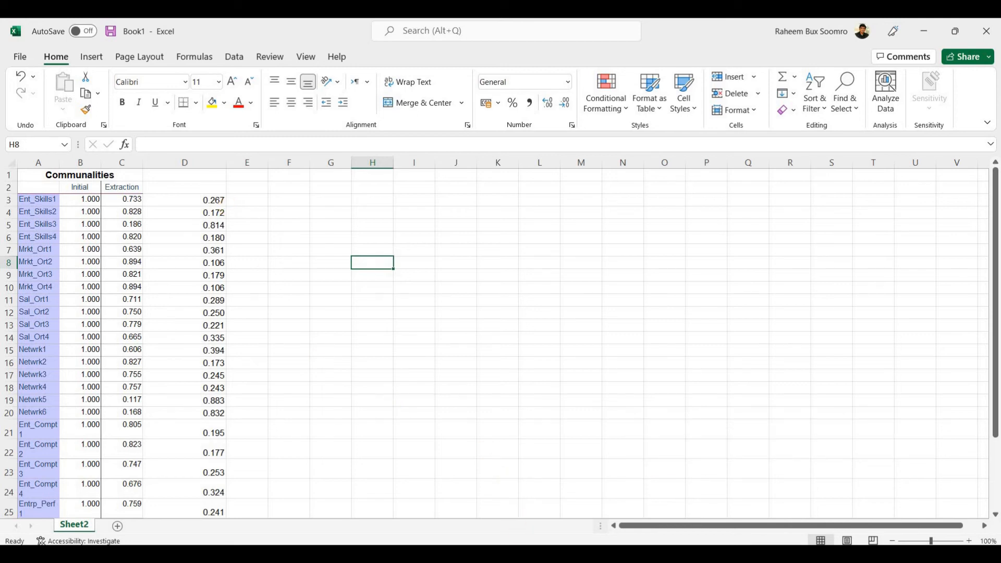
# Switch to jamovi and examine the Uniqueness column of the Component Loadings table.
pyautogui.hotkey('alt', 'Tab')
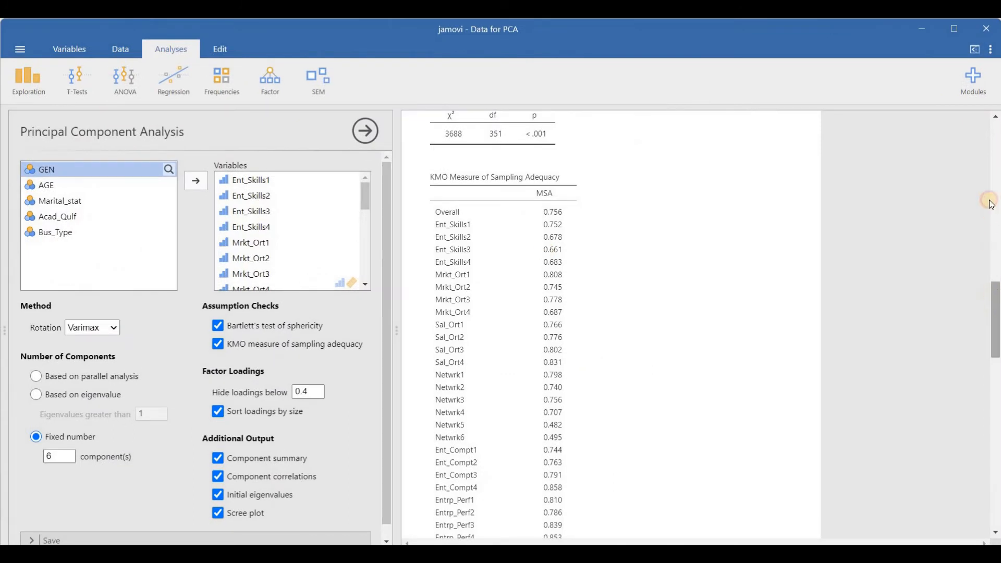
pyautogui.scroll(15, 990, 203)
pyautogui.scroll(-2, 976, 164)
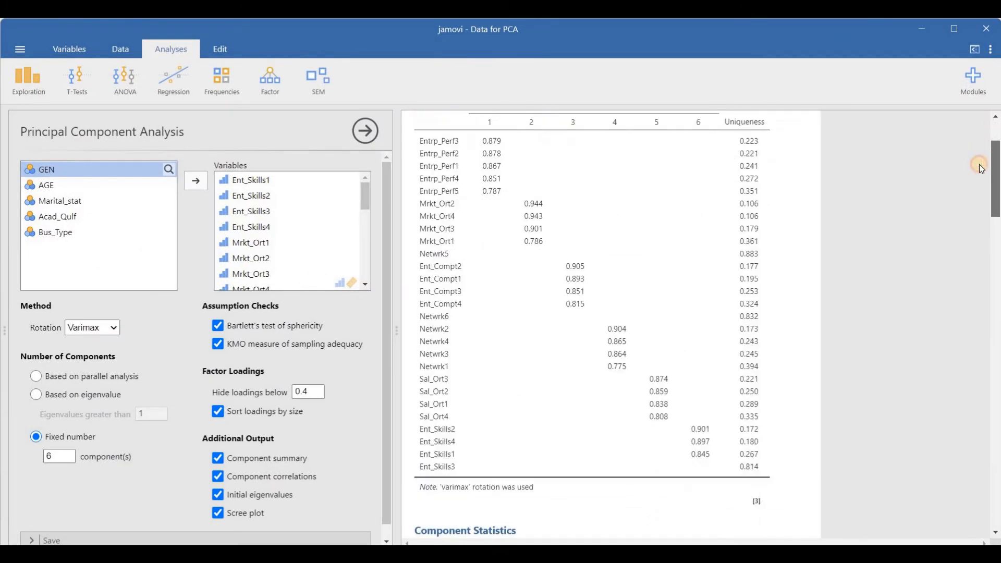
pyautogui.scroll(1, 980, 167)
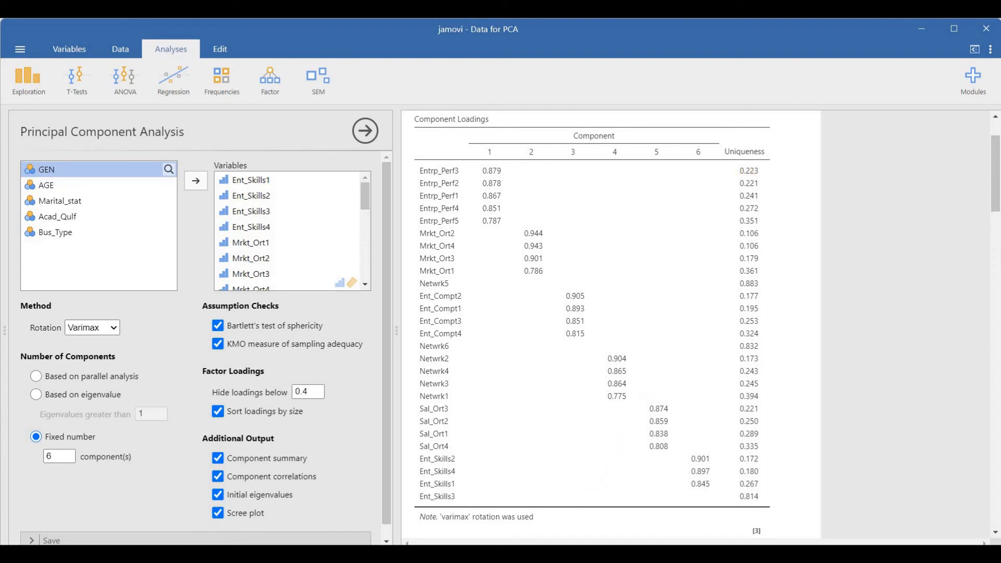
# Compare the Ent_Skills1 uniqueness in jamovi with its SPSS extraction communality and the value calculated in Excel.
pyautogui.click(632, 518)
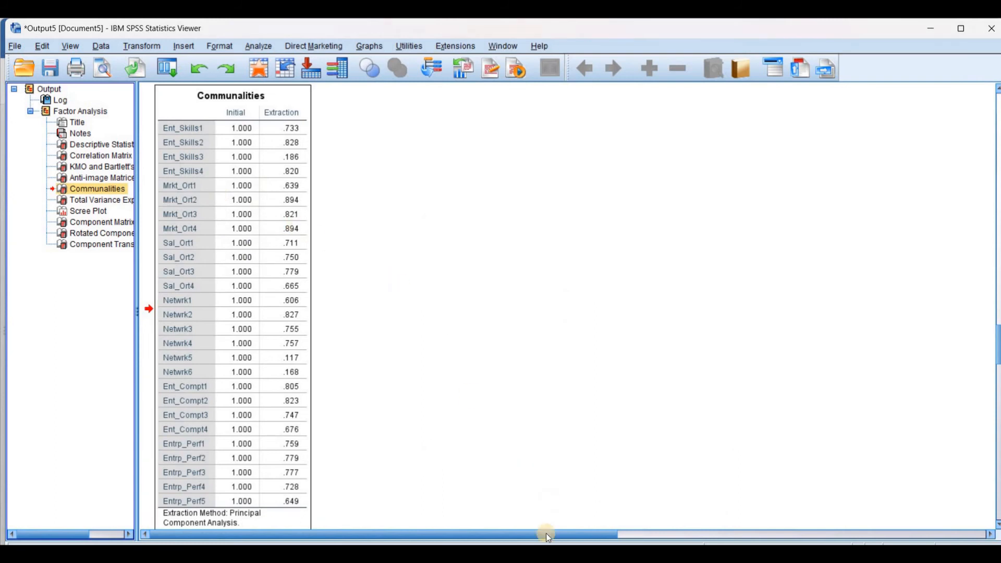
pyautogui.click(452, 478)
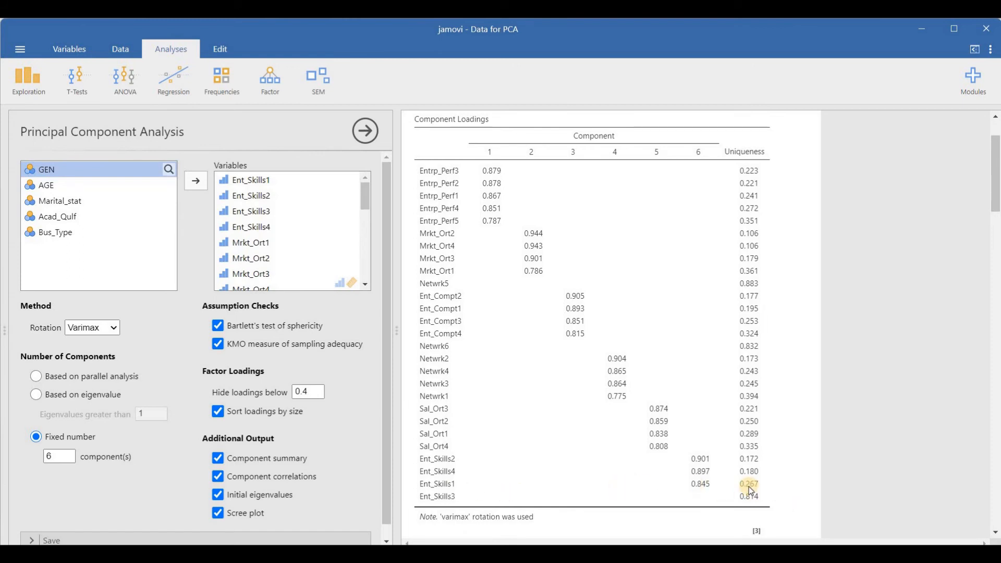
pyautogui.click(640, 553)
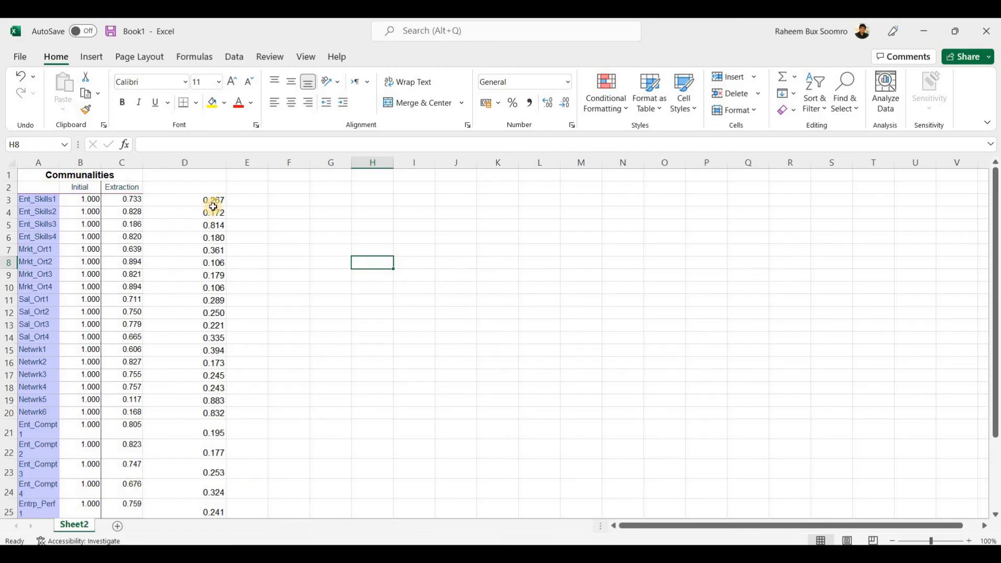
pyautogui.click(124, 199)
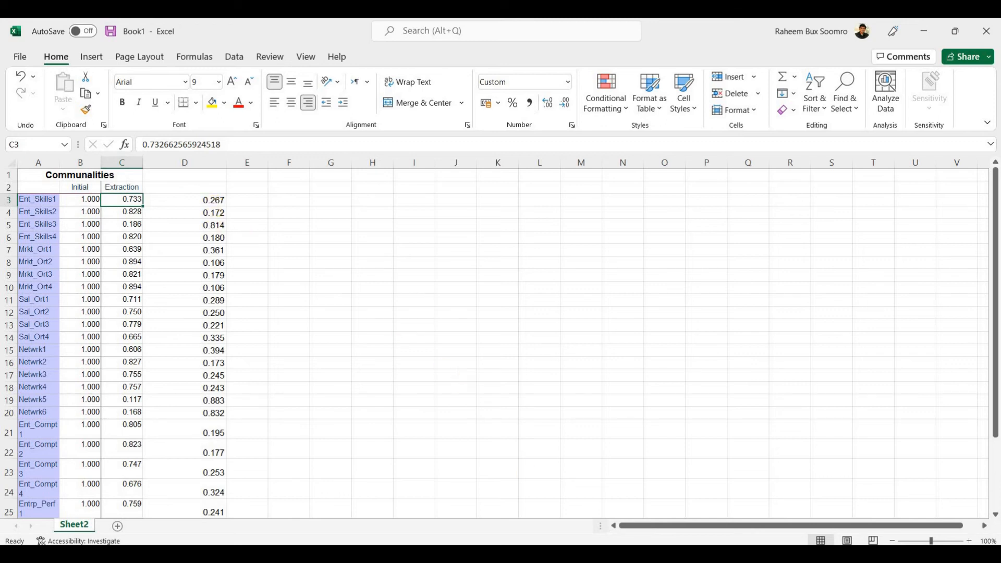
# Return from Excel to the SPSS output and compare its extraction communalities with the uniqueness values in jamovi.
pyautogui.click(532, 553)
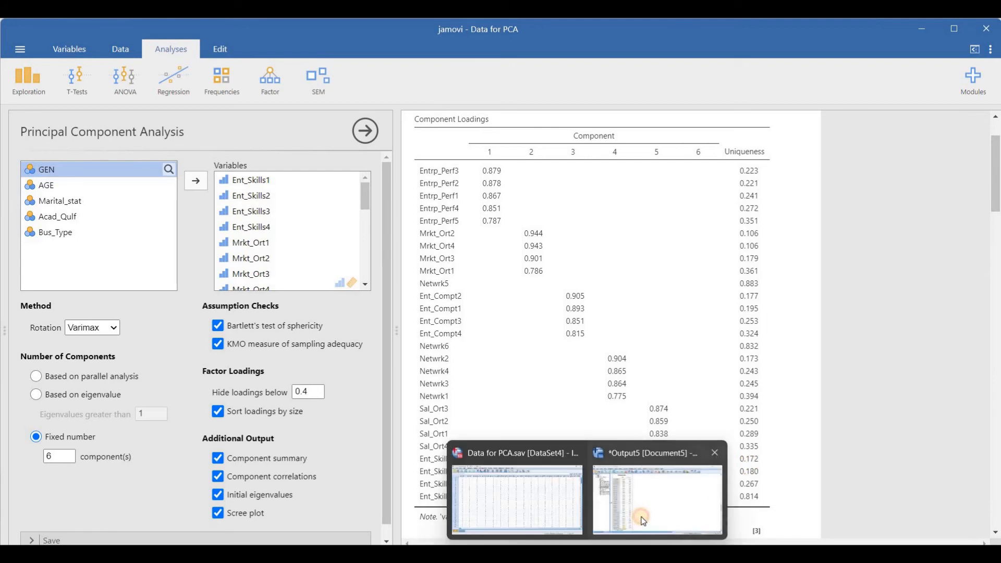
pyautogui.click(640, 515)
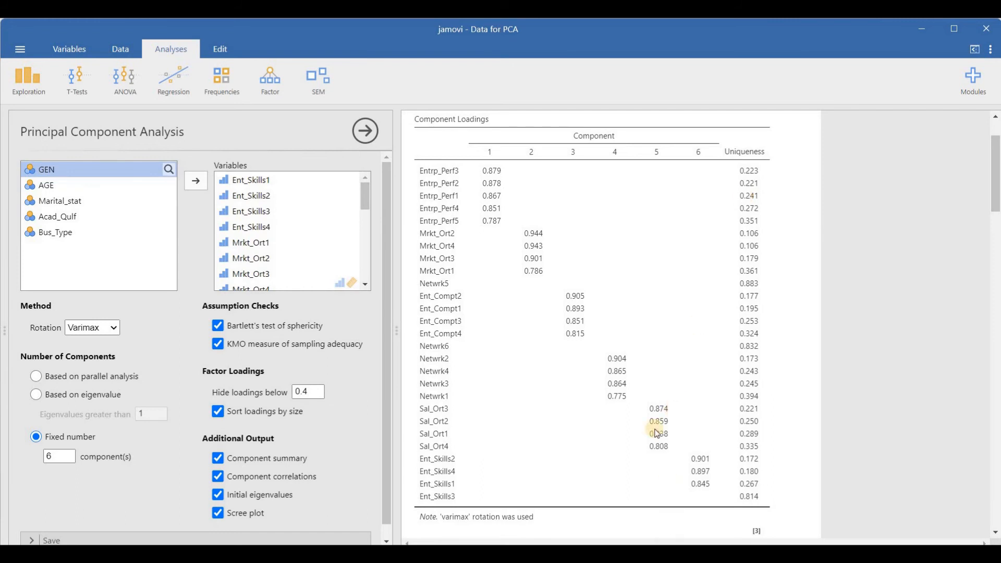
pyautogui.moveTo(603, 540)
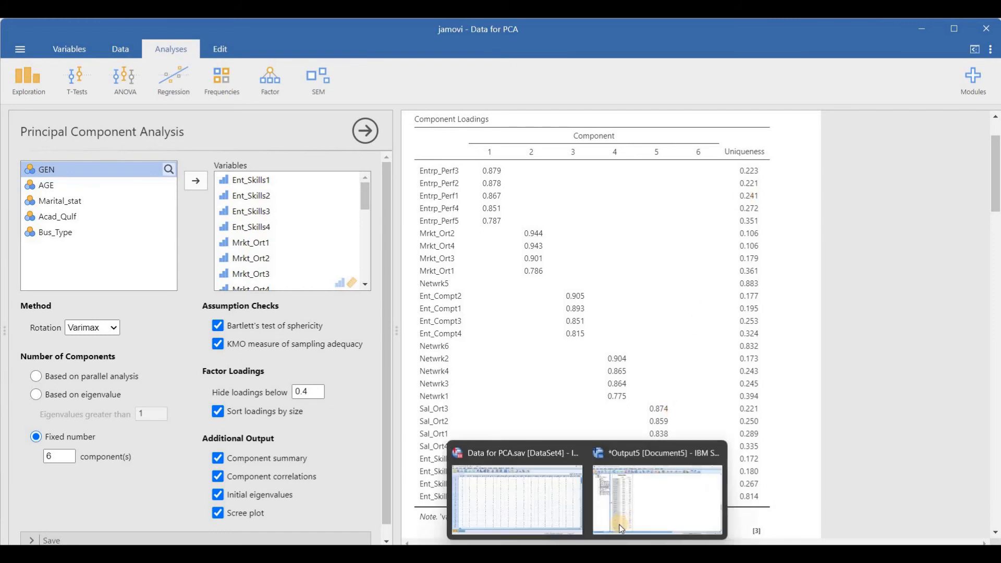
pyautogui.click(623, 513)
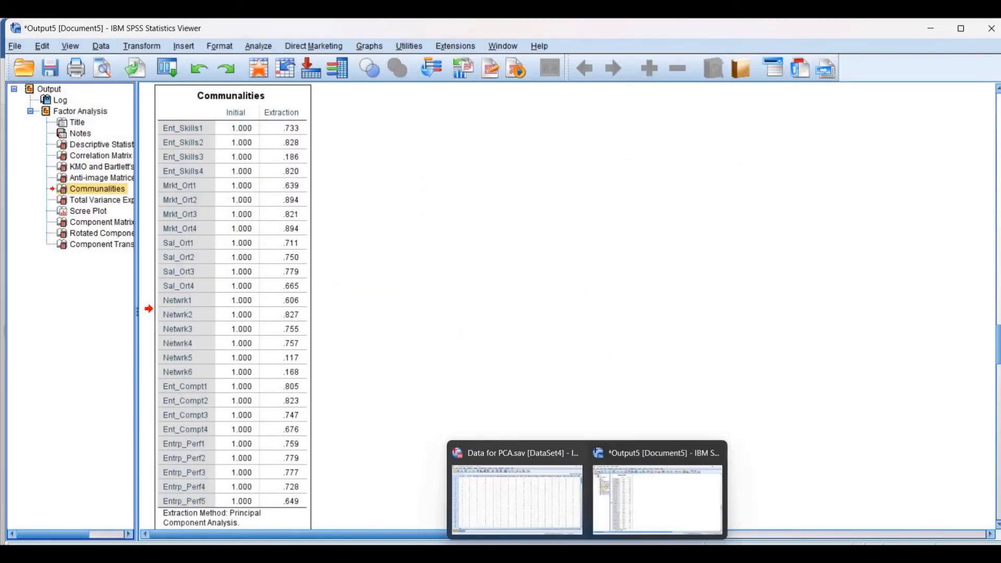
# Switch back to jamovi and examine the Component Statistics summary alongside the Component Loadings table.
pyautogui.click(529, 552)
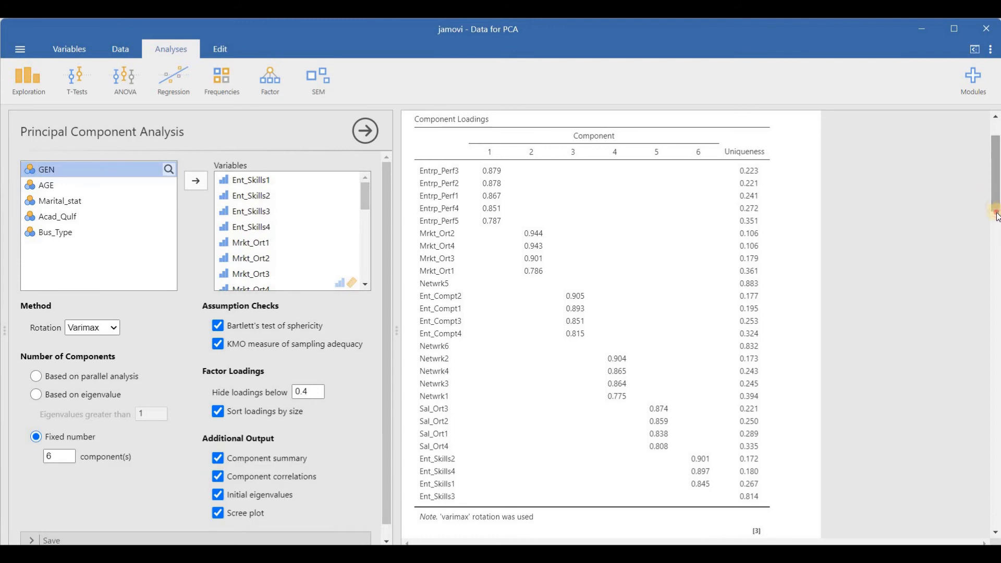
pyautogui.scroll(-5, 995, 211)
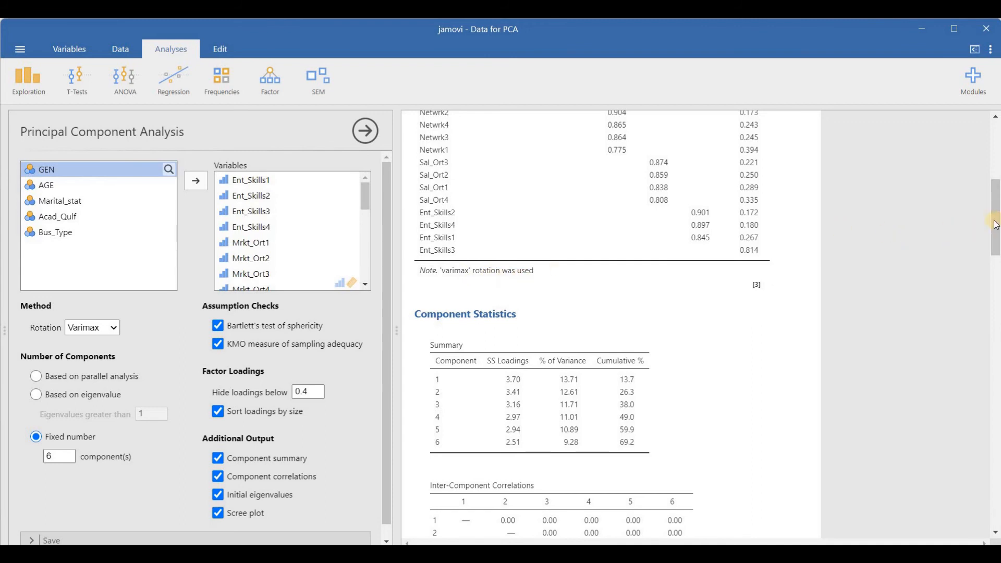
pyautogui.scroll(5, 986, 181)
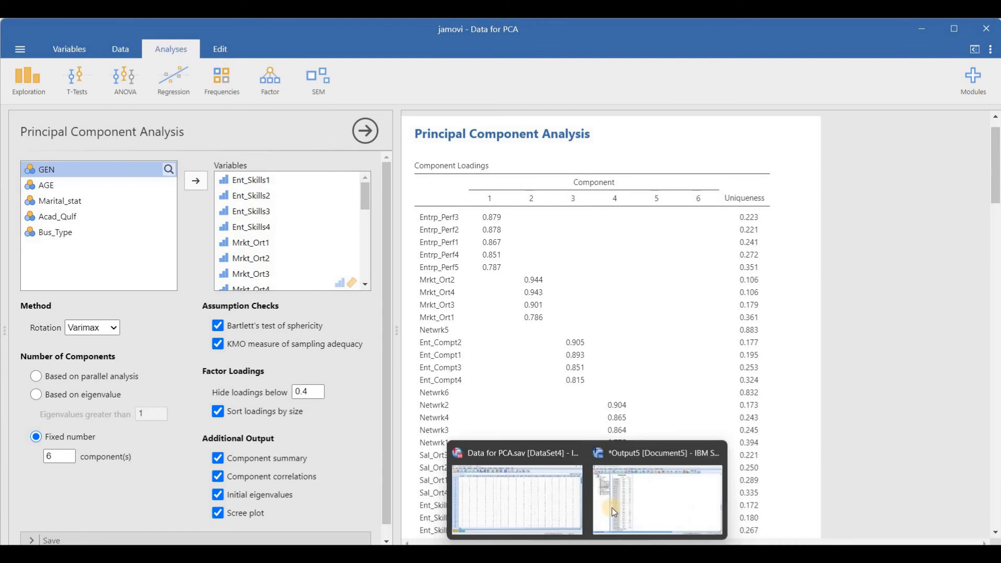
# Display the Rotated Component Matrix in the SPSS output and compare its loadings with jamovi's Varimax Component Loadings table.
pyautogui.click(654, 495)
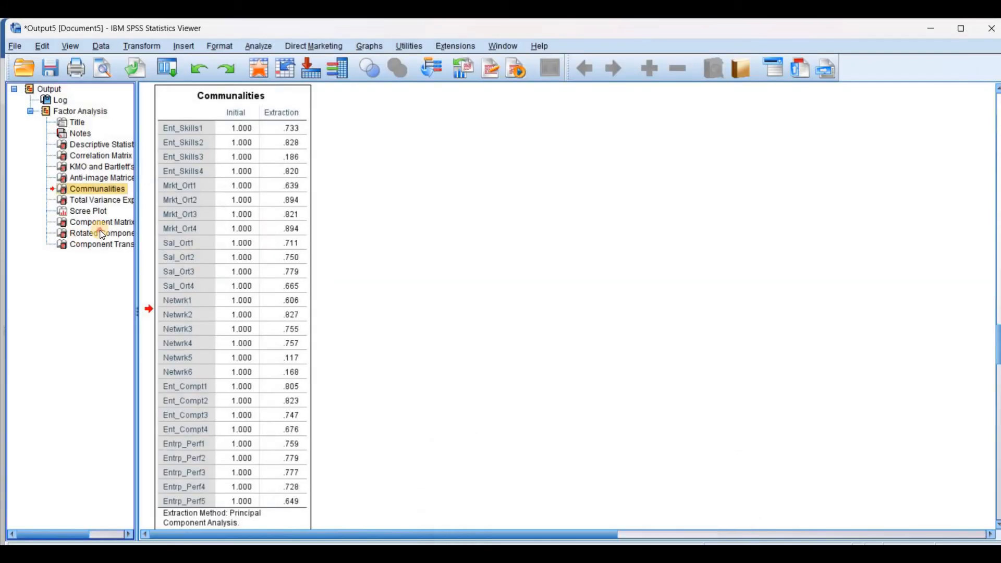
pyautogui.click(102, 235)
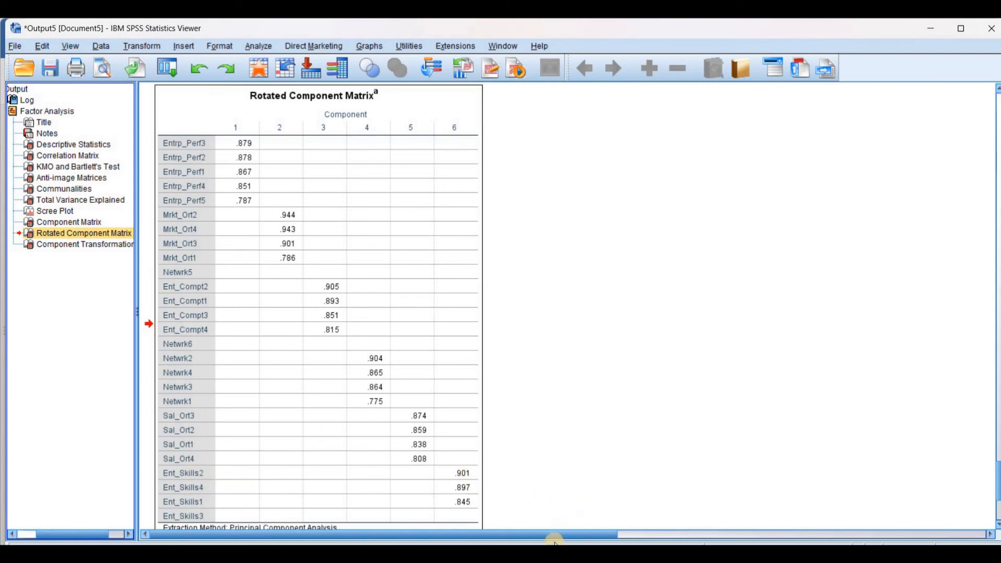
pyautogui.moveTo(529, 553)
pyautogui.click(529, 497)
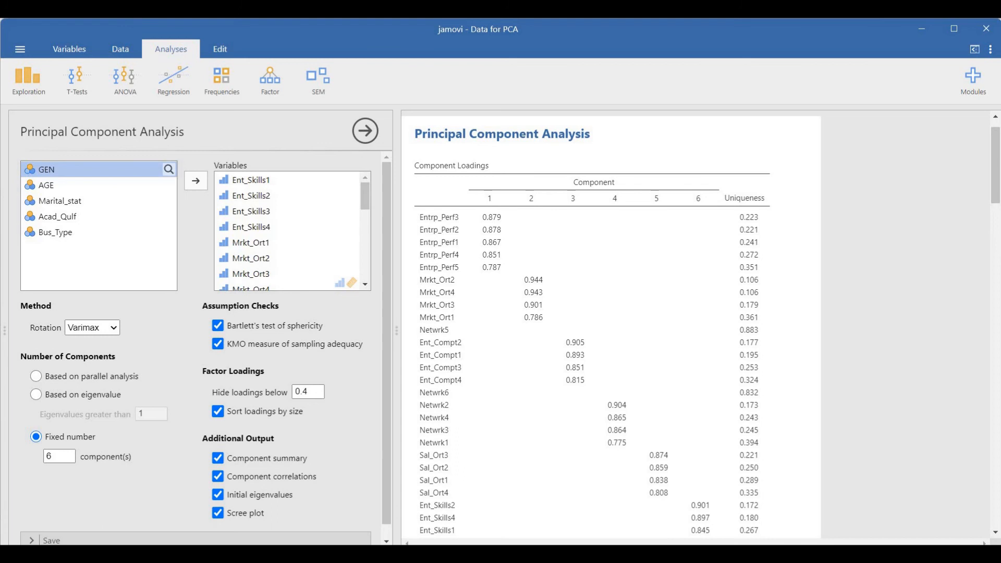
pyautogui.moveTo(587, 554)
pyautogui.click(621, 505)
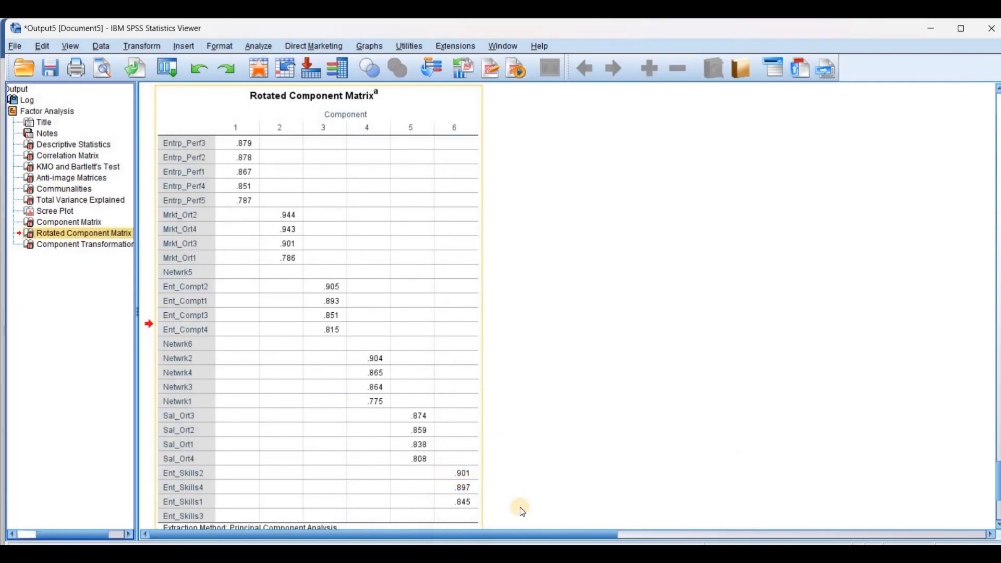
pyautogui.moveTo(587, 553)
pyautogui.moveTo(531, 553)
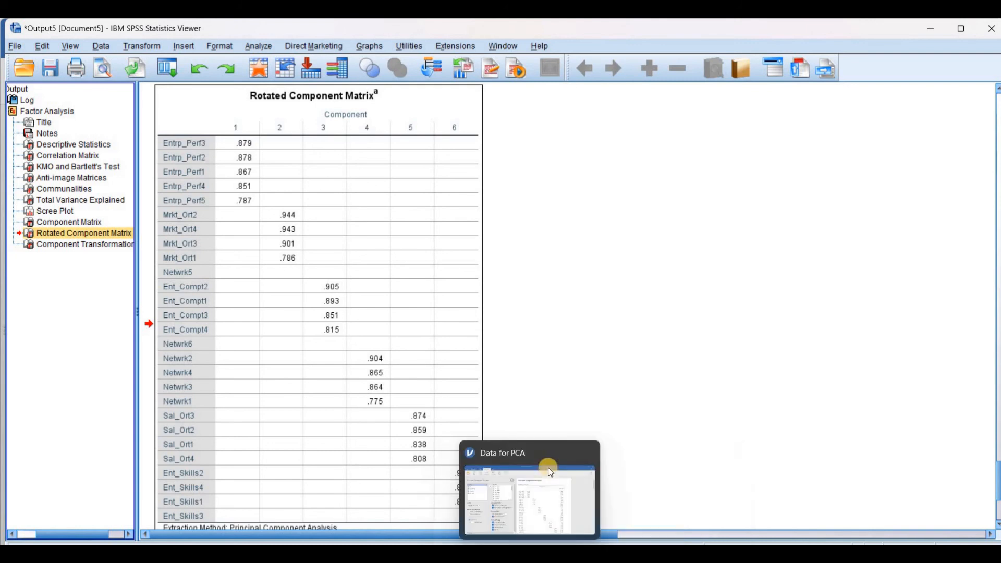
pyautogui.click(548, 483)
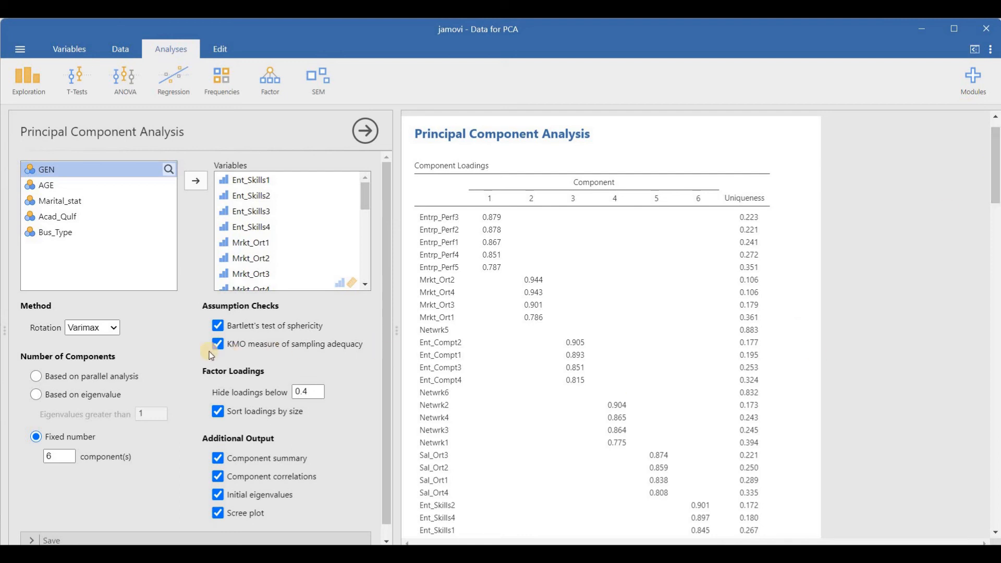
# Set the jamovi PCA rotation to None and compare the unrotated loadings with the Component Matrix in the SPSS output.
pyautogui.click(104, 328)
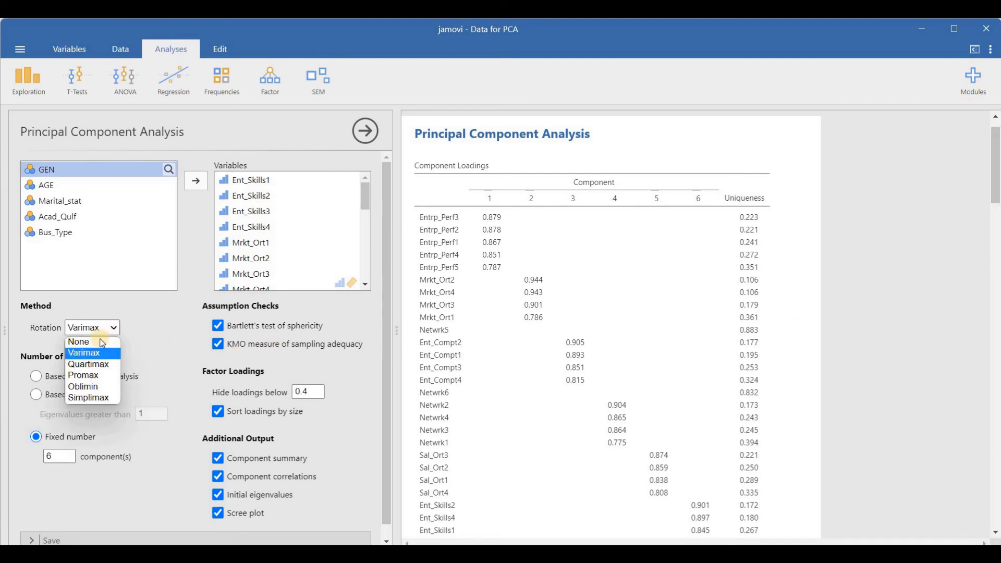
pyautogui.click(103, 343)
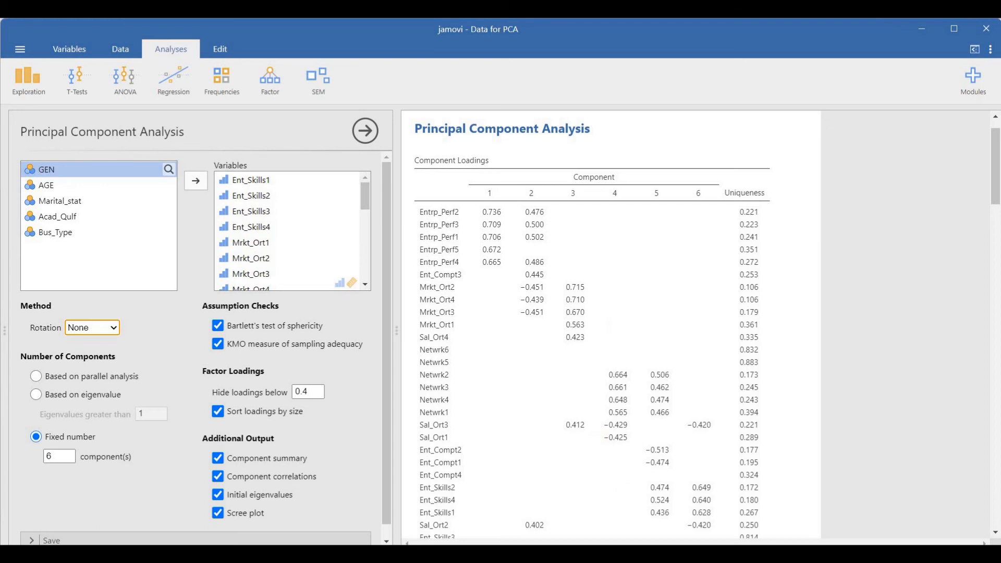
pyautogui.click(656, 487)
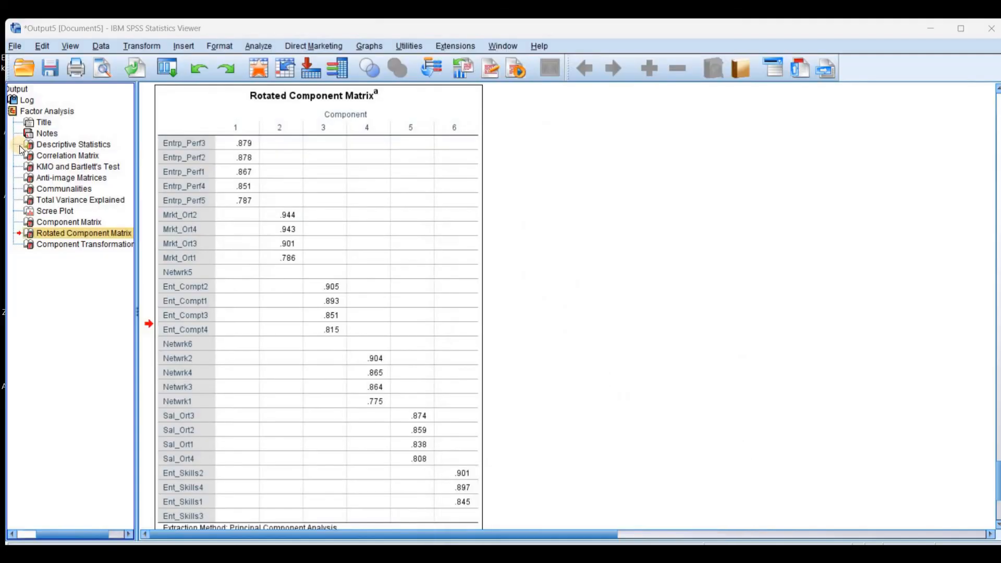
pyautogui.click(51, 224)
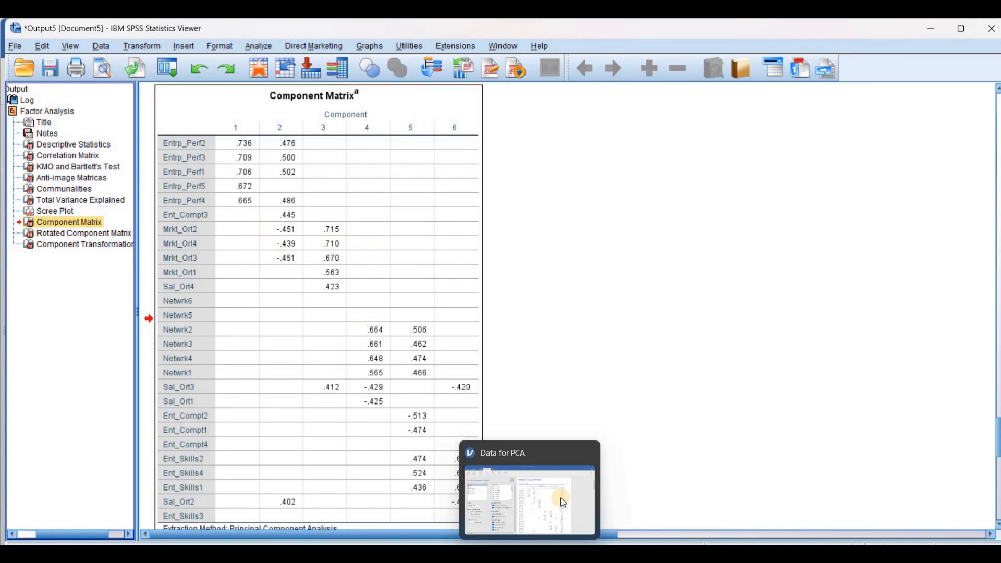
pyautogui.click(563, 502)
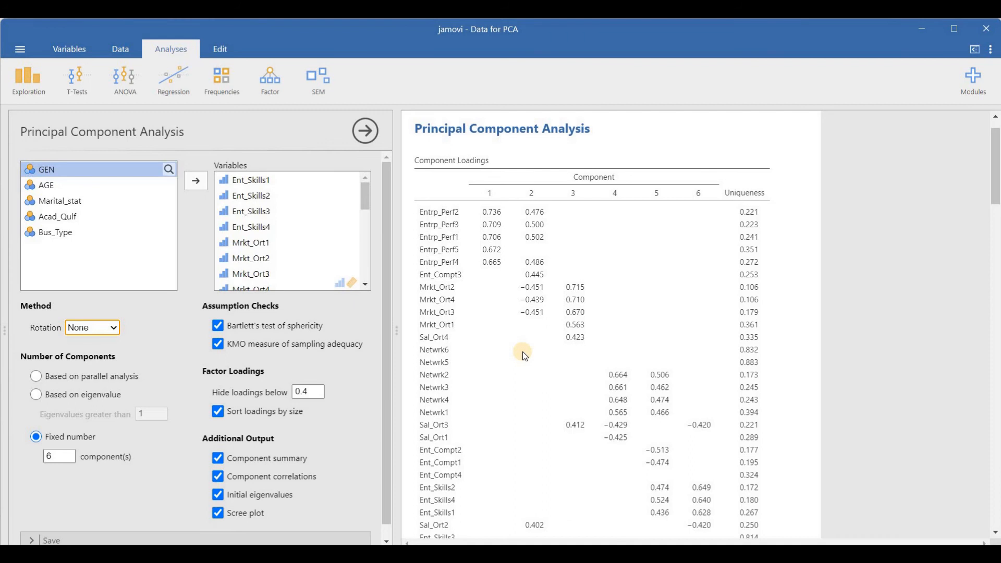
# Set the jamovi rotation back to Varimax, and bring up the Rotated Component Matrix in the SPSS output.
pyautogui.click(120, 332)
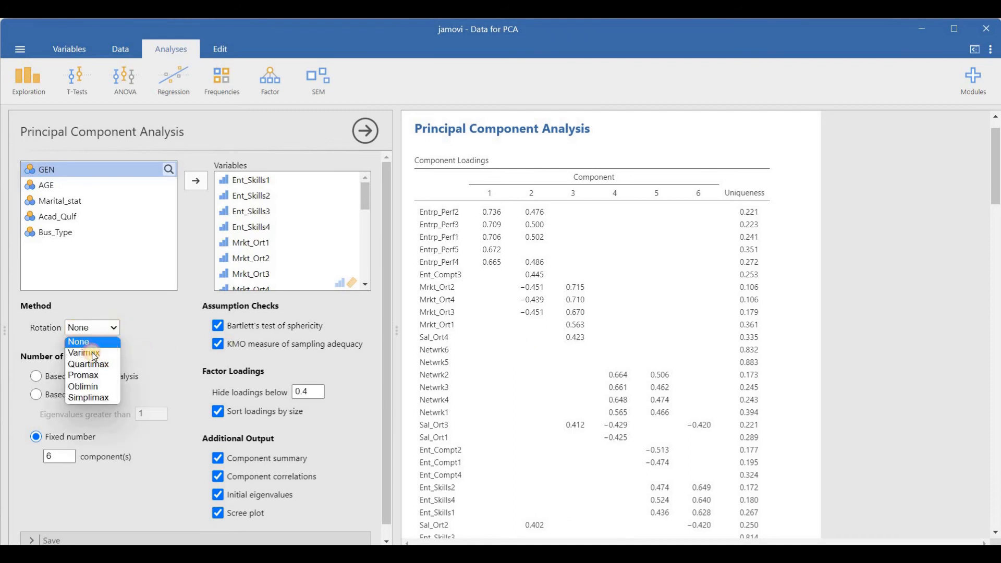
pyautogui.click(94, 354)
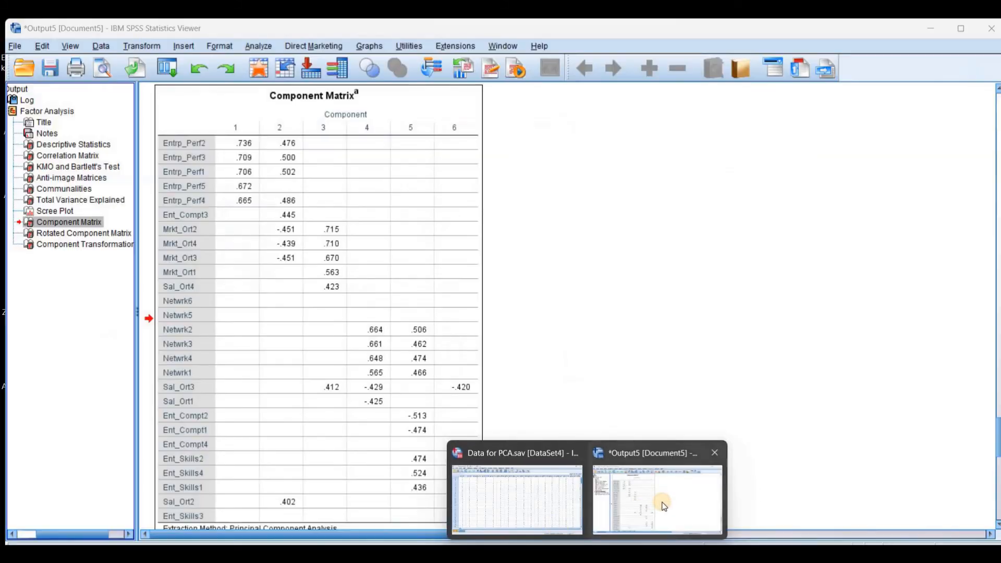
pyautogui.click(663, 506)
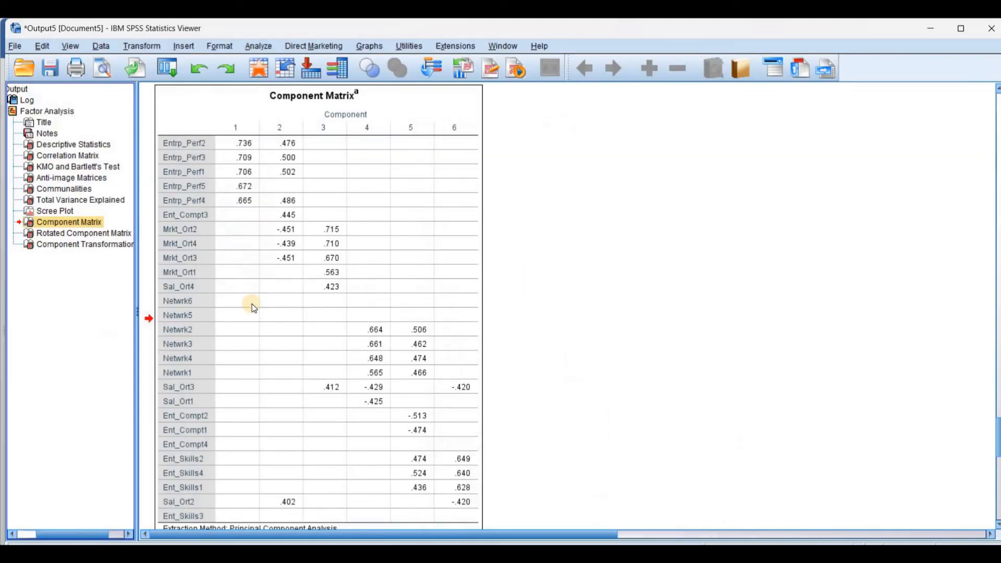
pyautogui.click(97, 235)
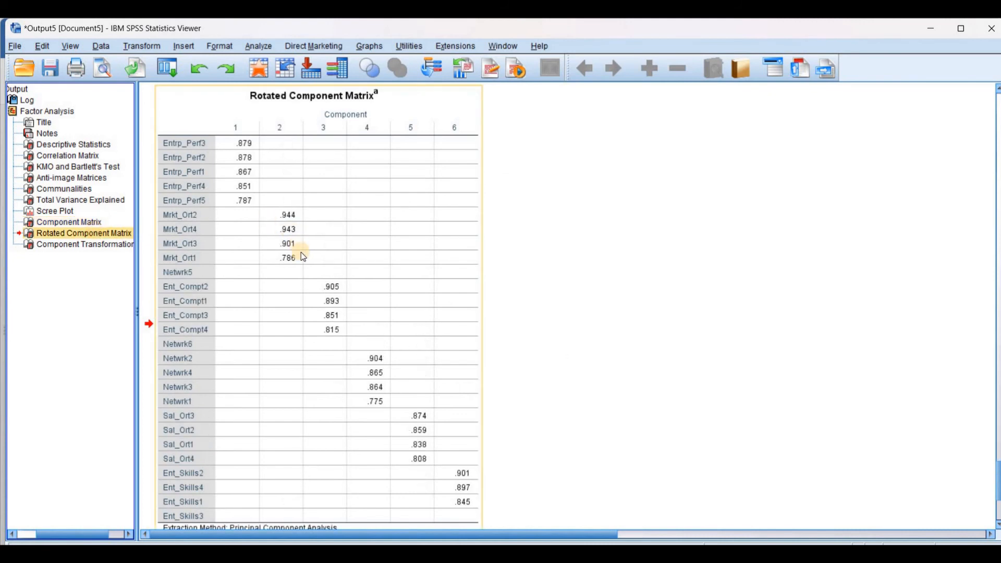
# Examine Total Variance Explained and the Scree Plot in SPSS, and compare the plot with jamovi's Scree Plot.
pyautogui.click(100, 200)
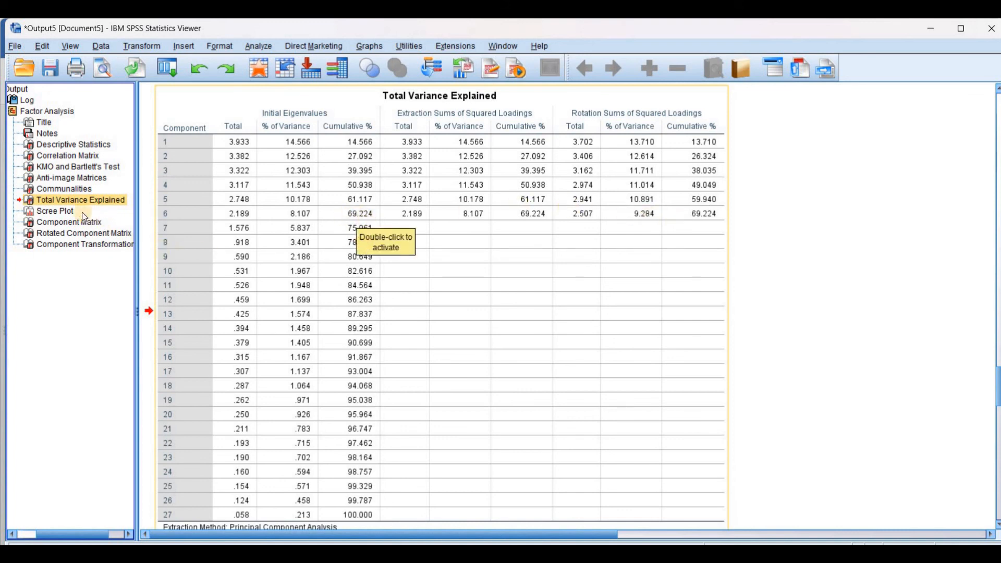
pyautogui.click(55, 210)
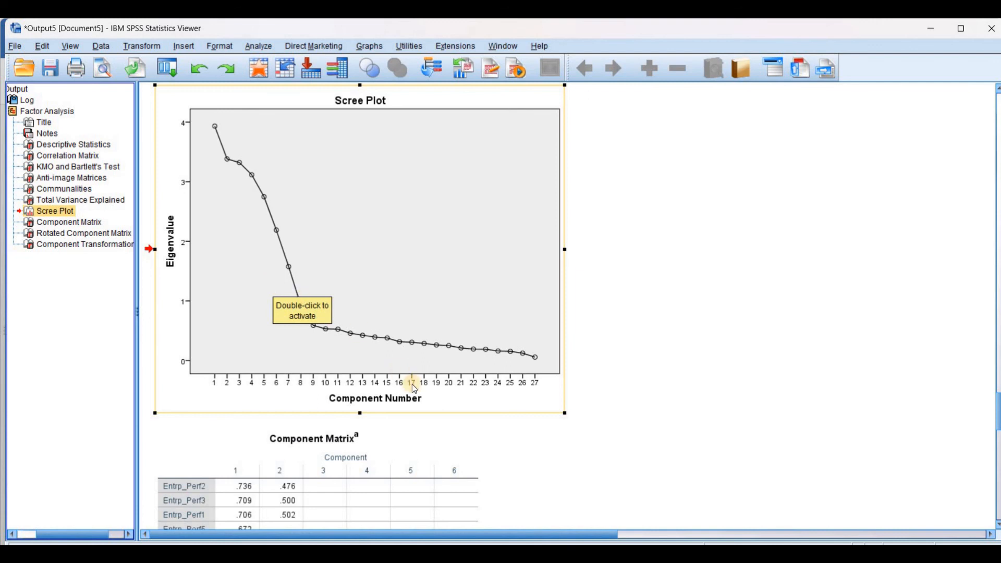
pyautogui.click(535, 530)
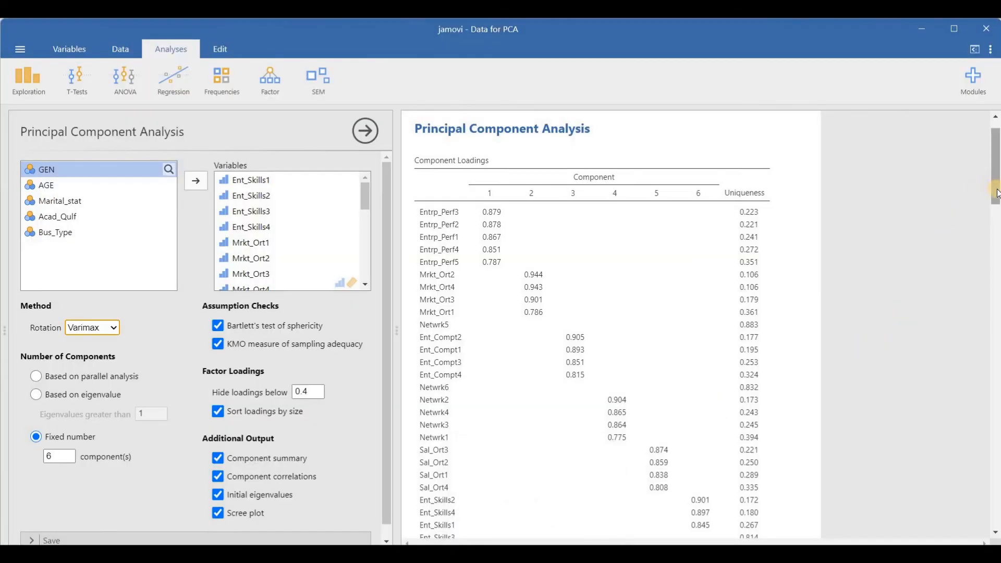
pyautogui.moveTo(992, 188); pyautogui.dragTo(993, 493)
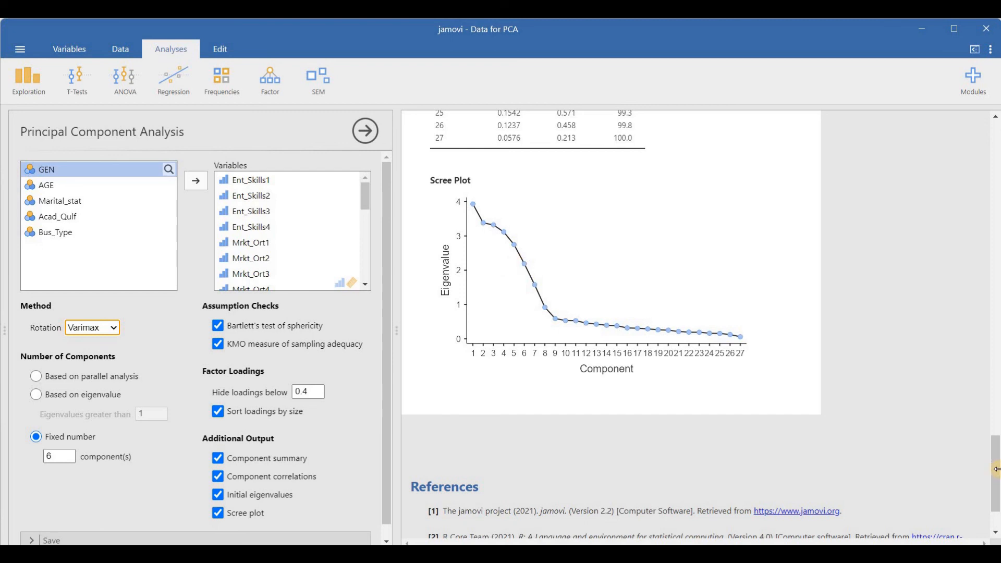
# Review jamovi's component summary, inter-component correlations, Bartlett and KMO assumption checks, and Initial Eigenvalues table.
pyautogui.moveTo(996, 469); pyautogui.dragTo(977, 399)
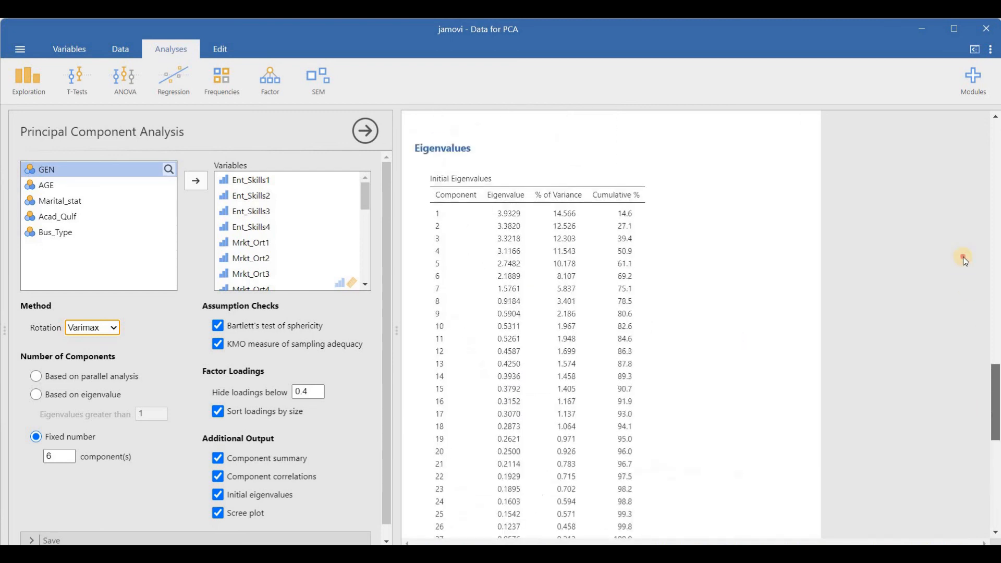
pyautogui.scroll(10, 948, 212)
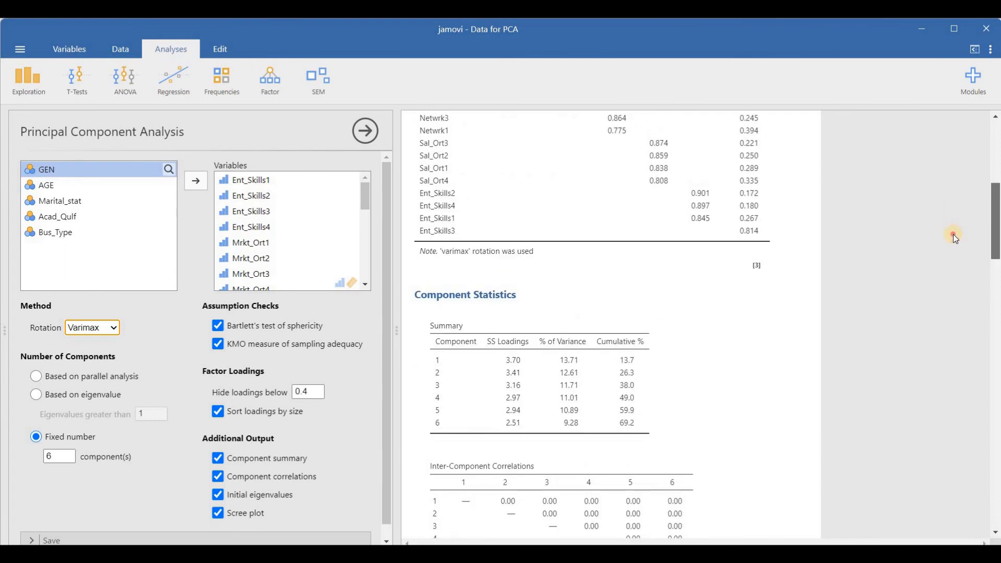
pyautogui.scroll(-3, 953, 233)
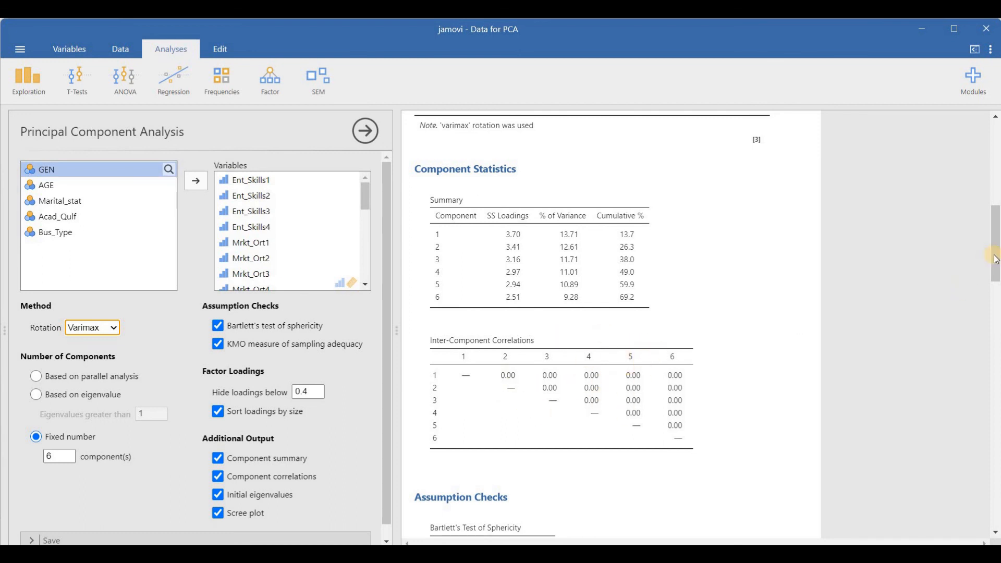
pyautogui.scroll(-6, 995, 292)
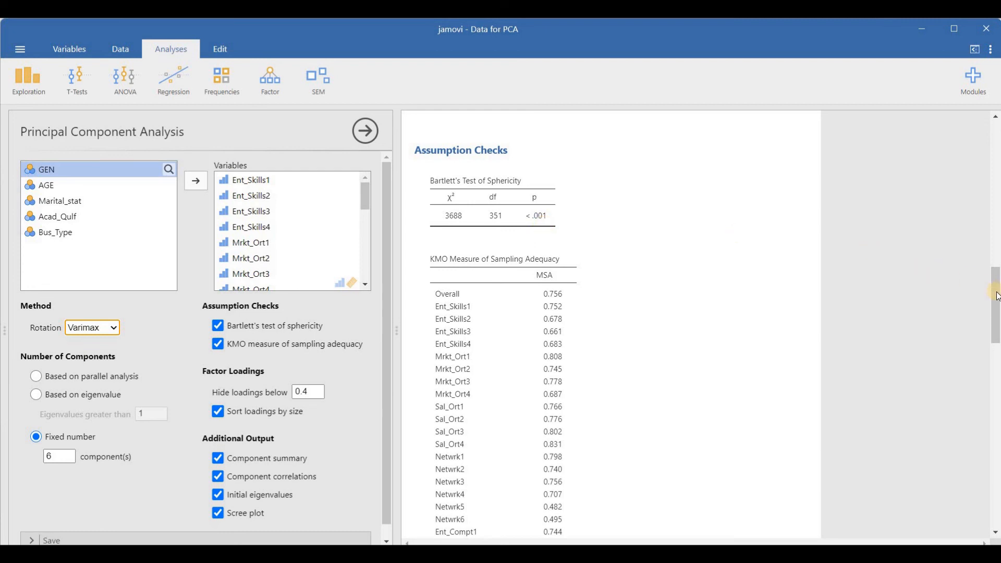
pyautogui.moveTo(996, 305); pyautogui.dragTo(997, 400)
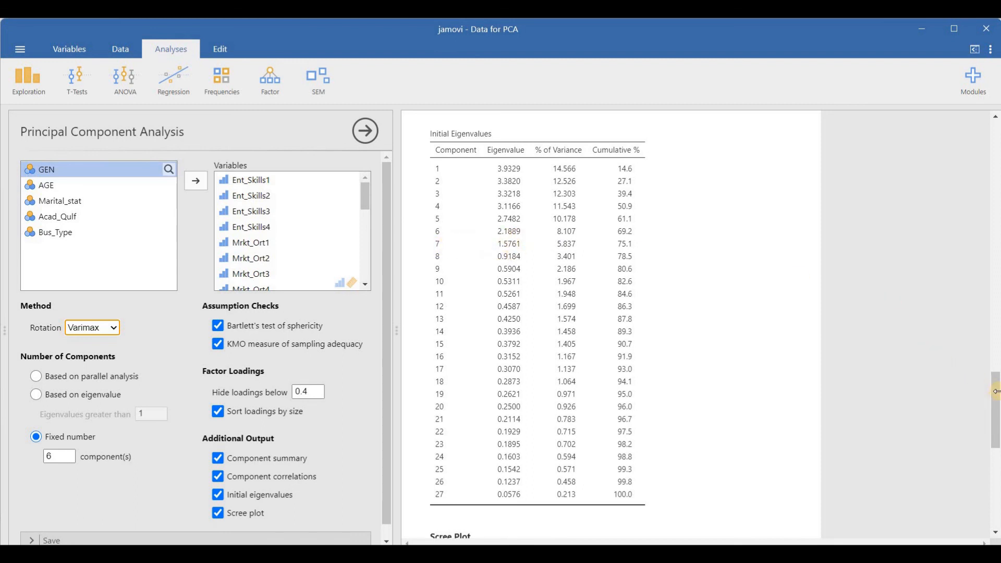
pyautogui.moveTo(999, 394); pyautogui.dragTo(1000, 396)
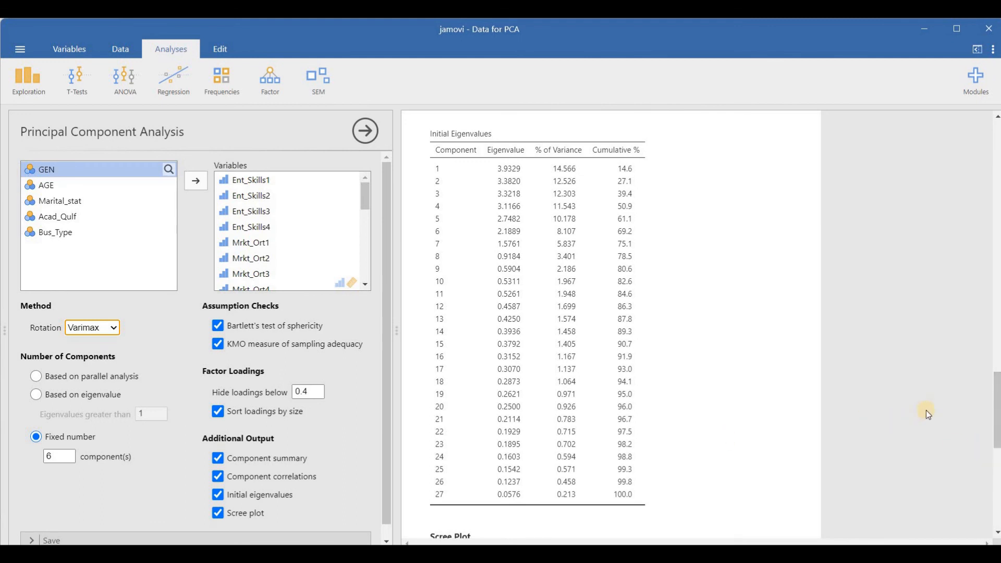
pyautogui.moveTo(997, 396); pyautogui.dragTo(912, 183)
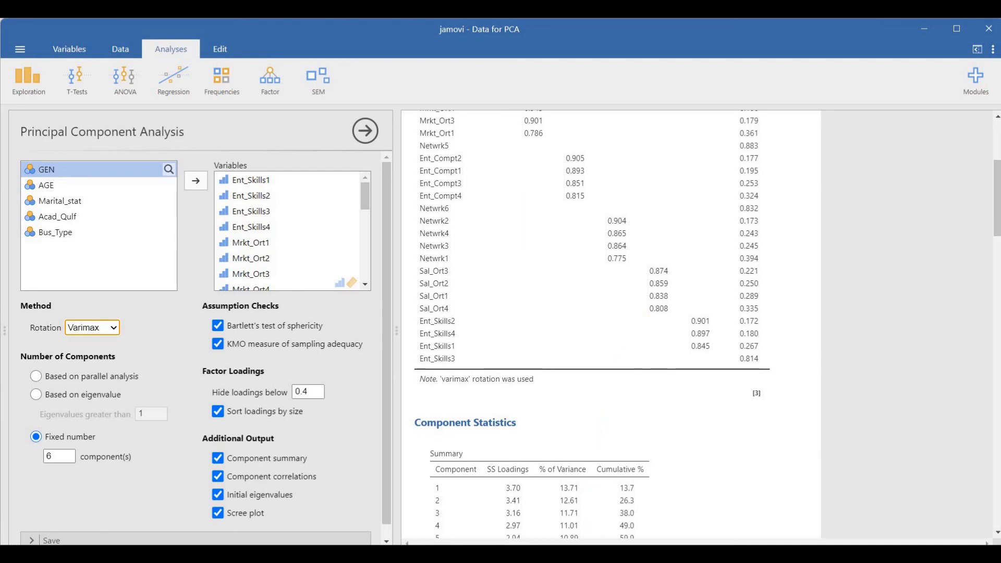
# Switch to the SPSS output to view the FACTOR syntax and Descriptive Statistics at its start, and return to jamovi.
pyautogui.moveTo(586, 555)
pyautogui.click(636, 504)
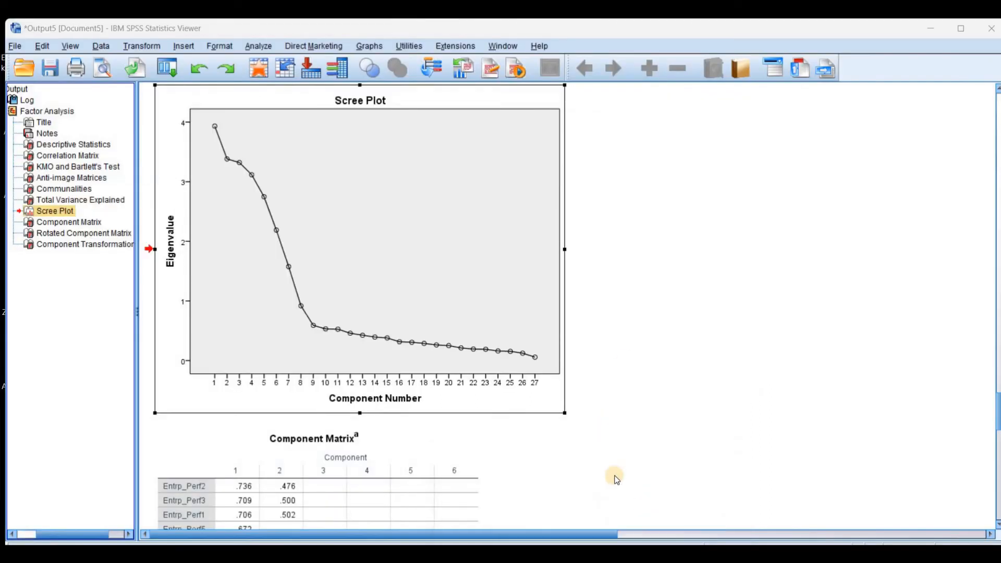
pyautogui.moveTo(996, 409); pyautogui.dragTo(956, 106)
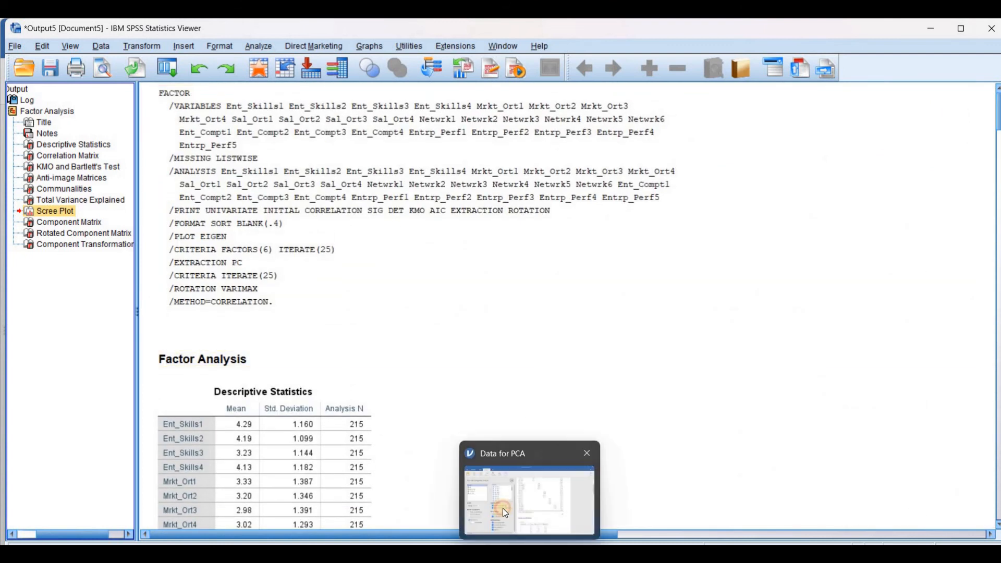
pyautogui.click(502, 508)
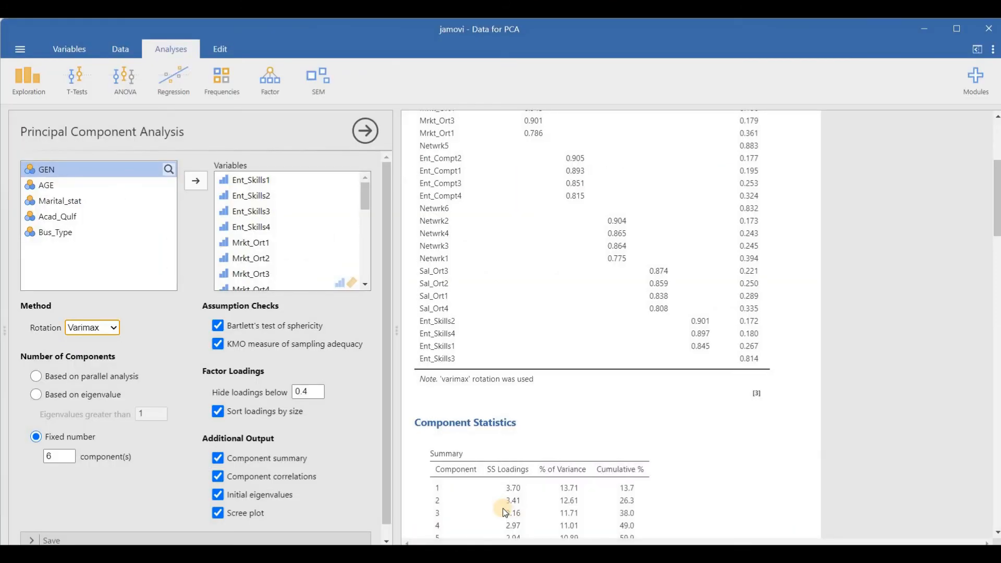